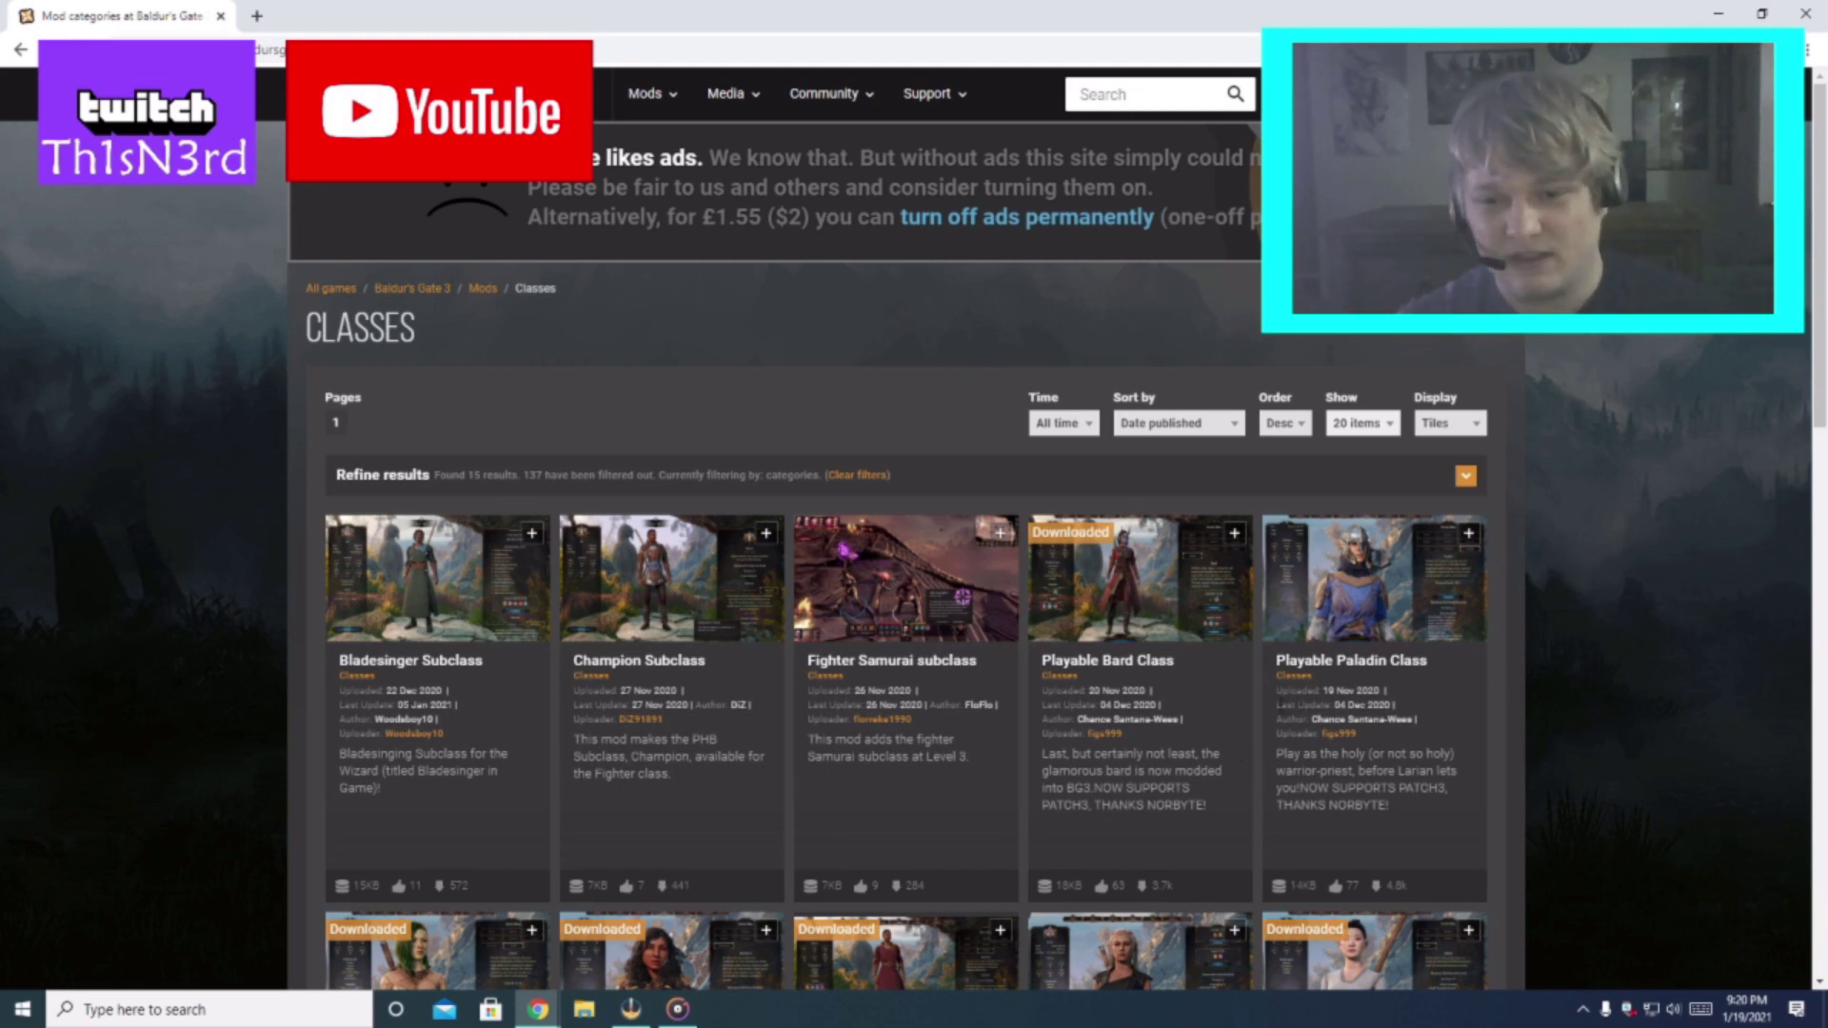
{"action": "scroll", "coordinate": [1353, 723], "scroll_direction": "down", "scroll_amount": 2}
{"action": "scroll", "coordinate": [1267, 724], "scroll_direction": "down", "scroll_amount": 3}
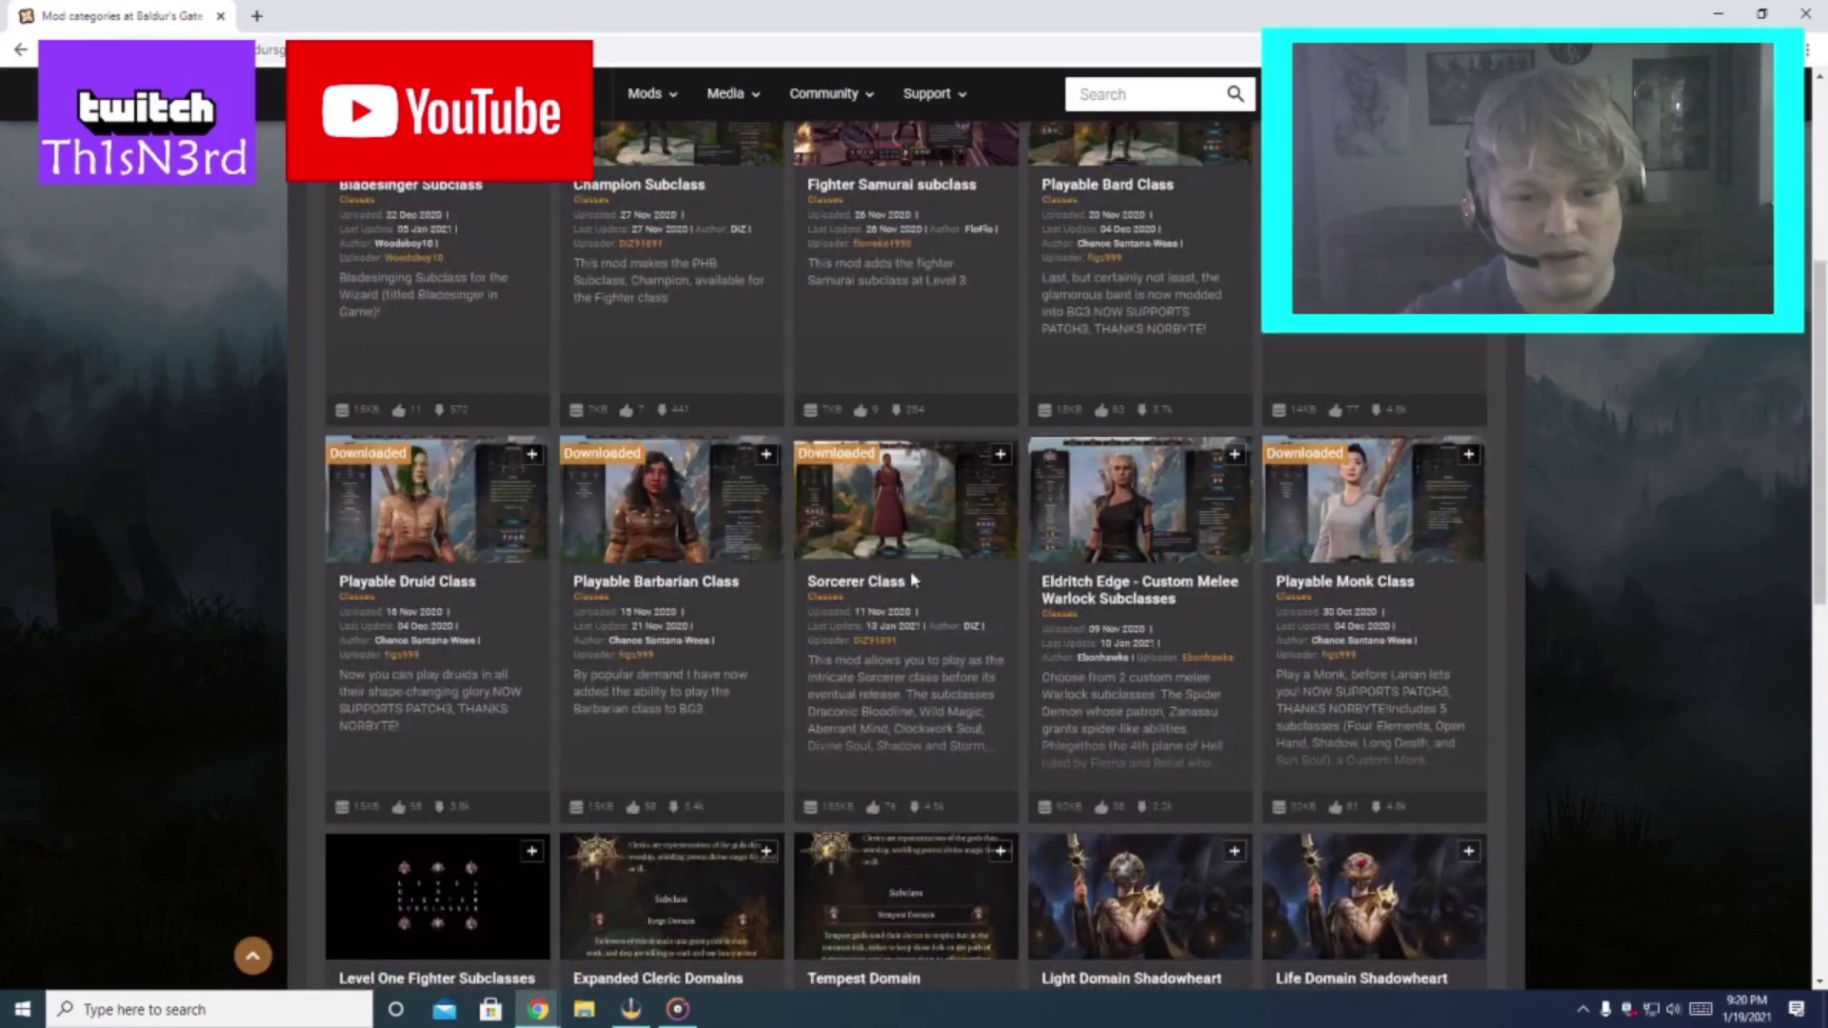
{"action": "scroll", "coordinate": [934, 595], "scroll_direction": "up", "scroll_amount": 5}
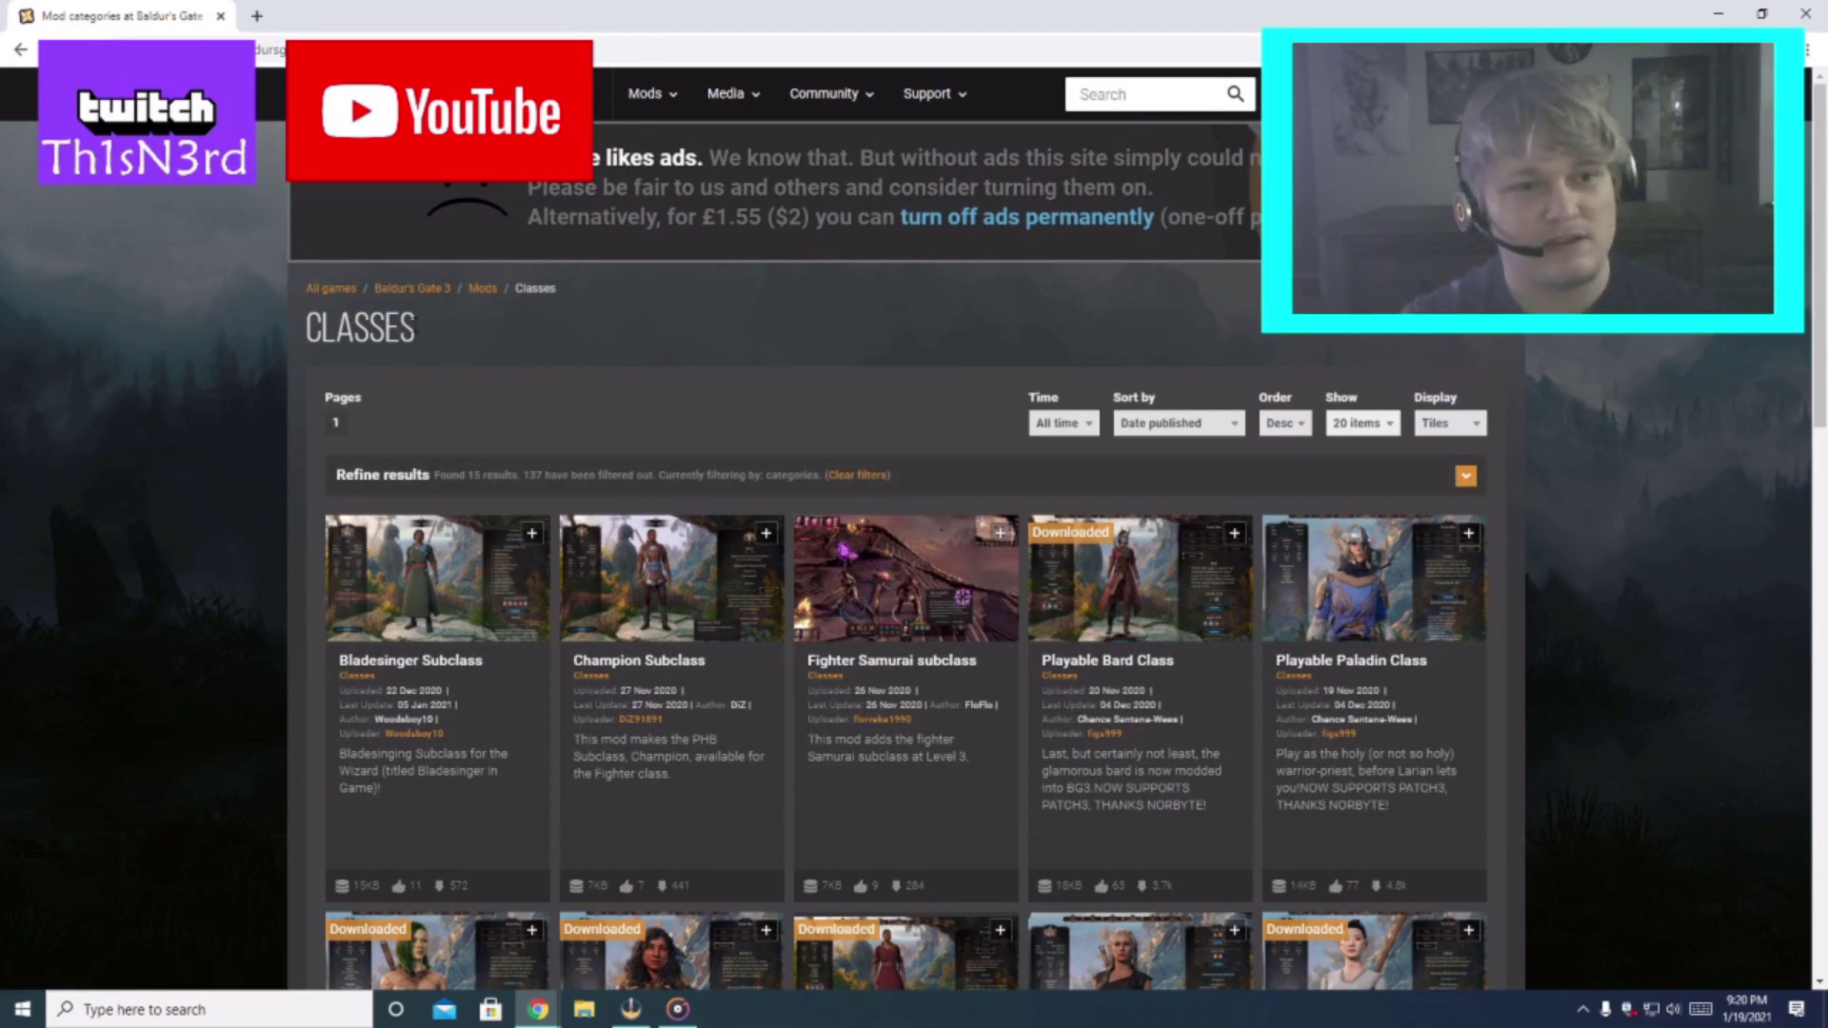
{"action": "left_click", "coordinate": [1466, 476]}
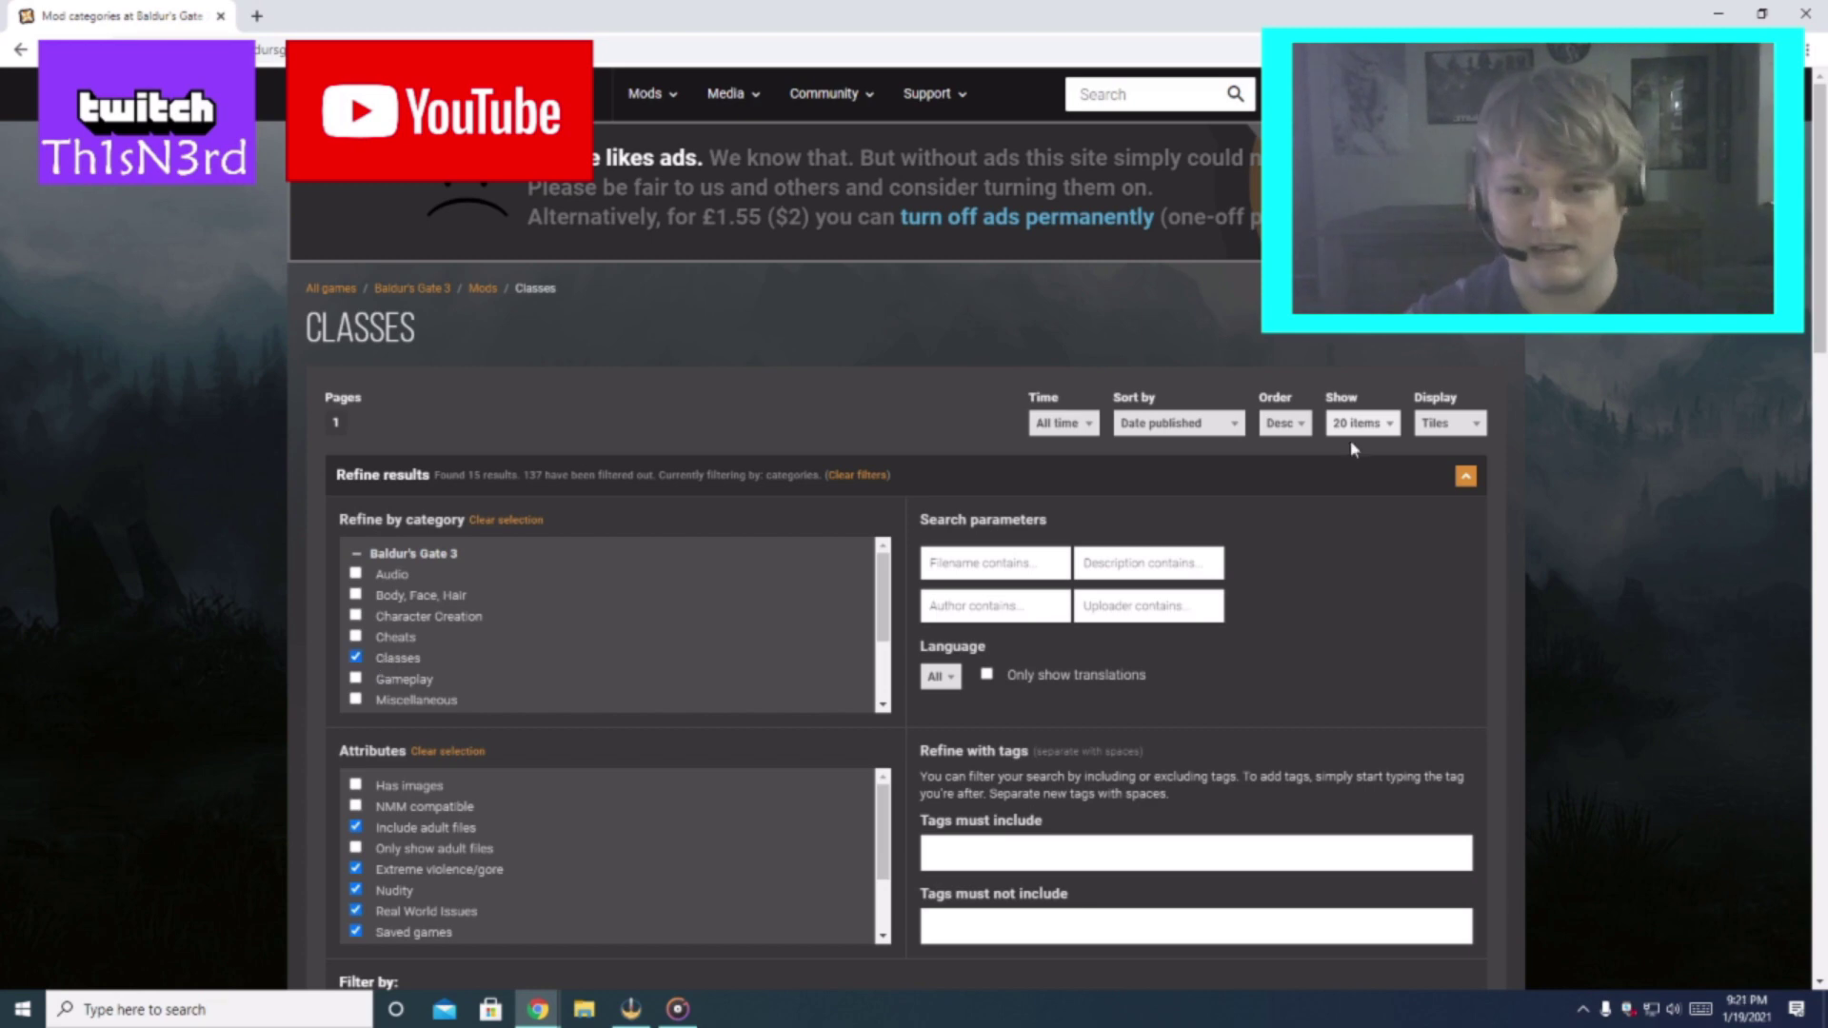
{"action": "left_click", "coordinate": [1466, 476]}
{"action": "scroll", "coordinate": [1007, 659], "scroll_direction": "down", "scroll_amount": 7}
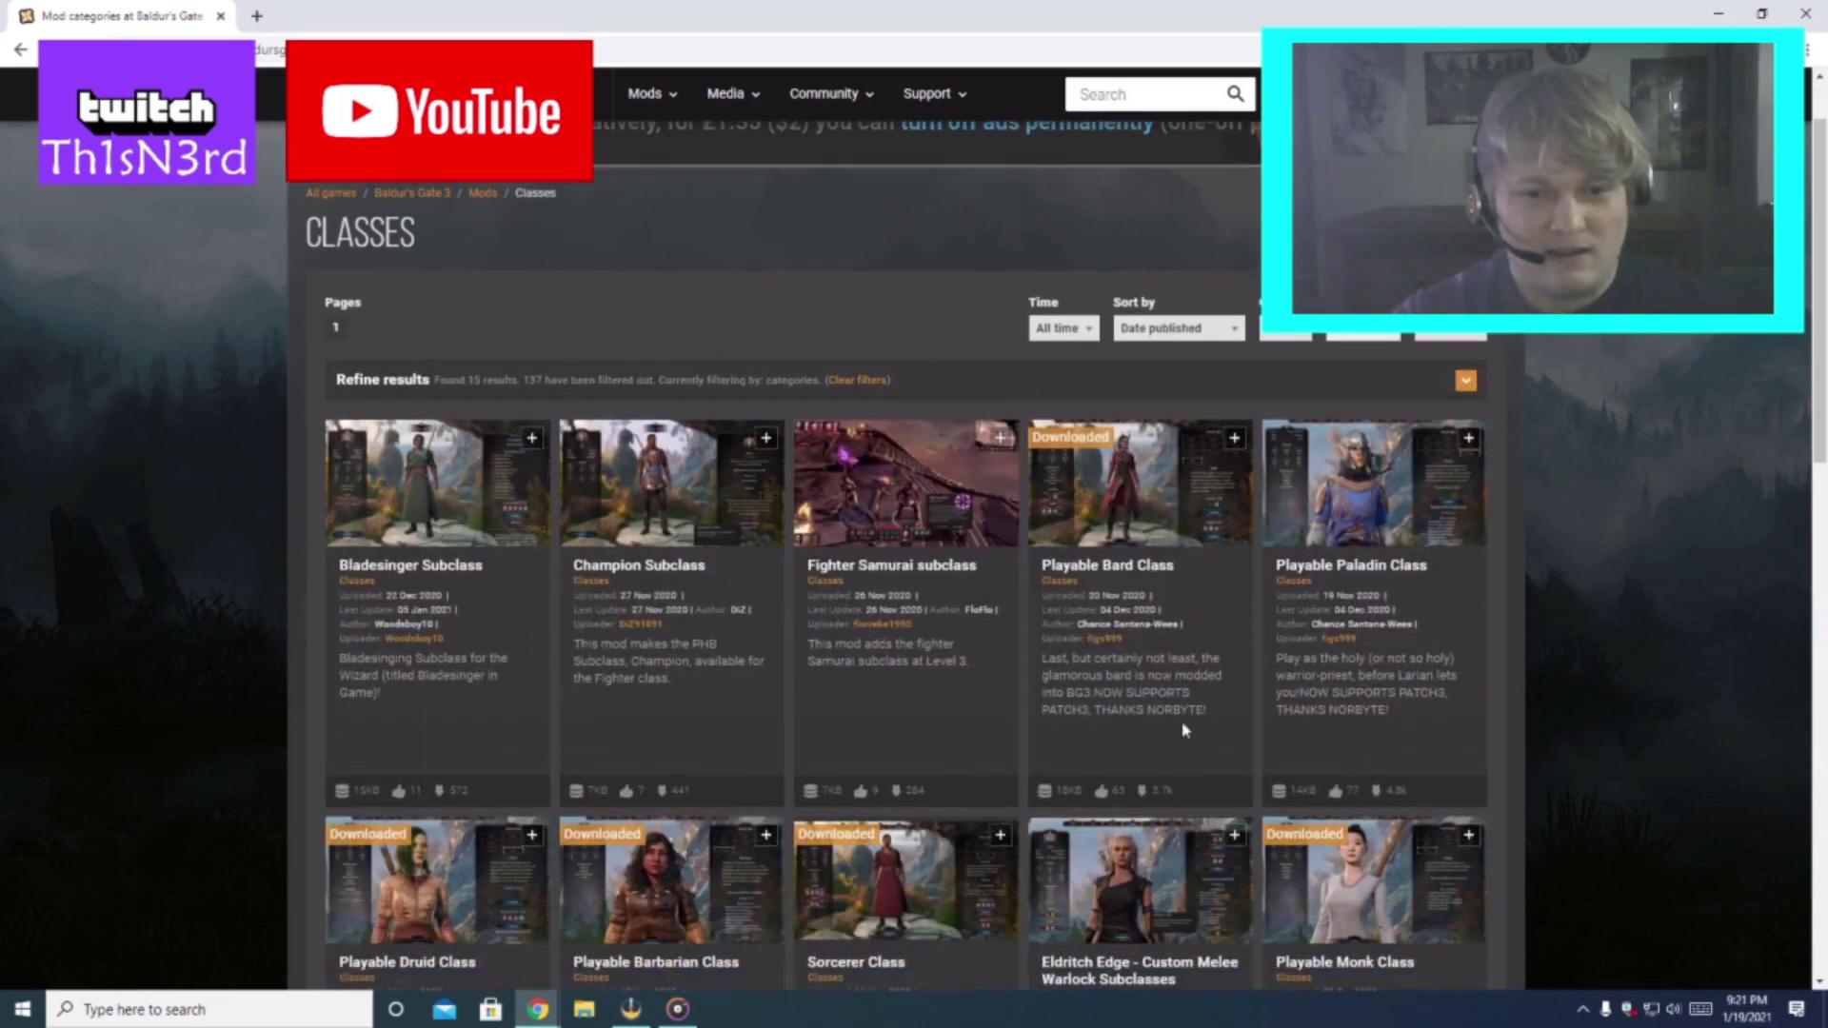
{"action": "scroll", "coordinate": [943, 600], "scroll_direction": "up", "scroll_amount": 3}
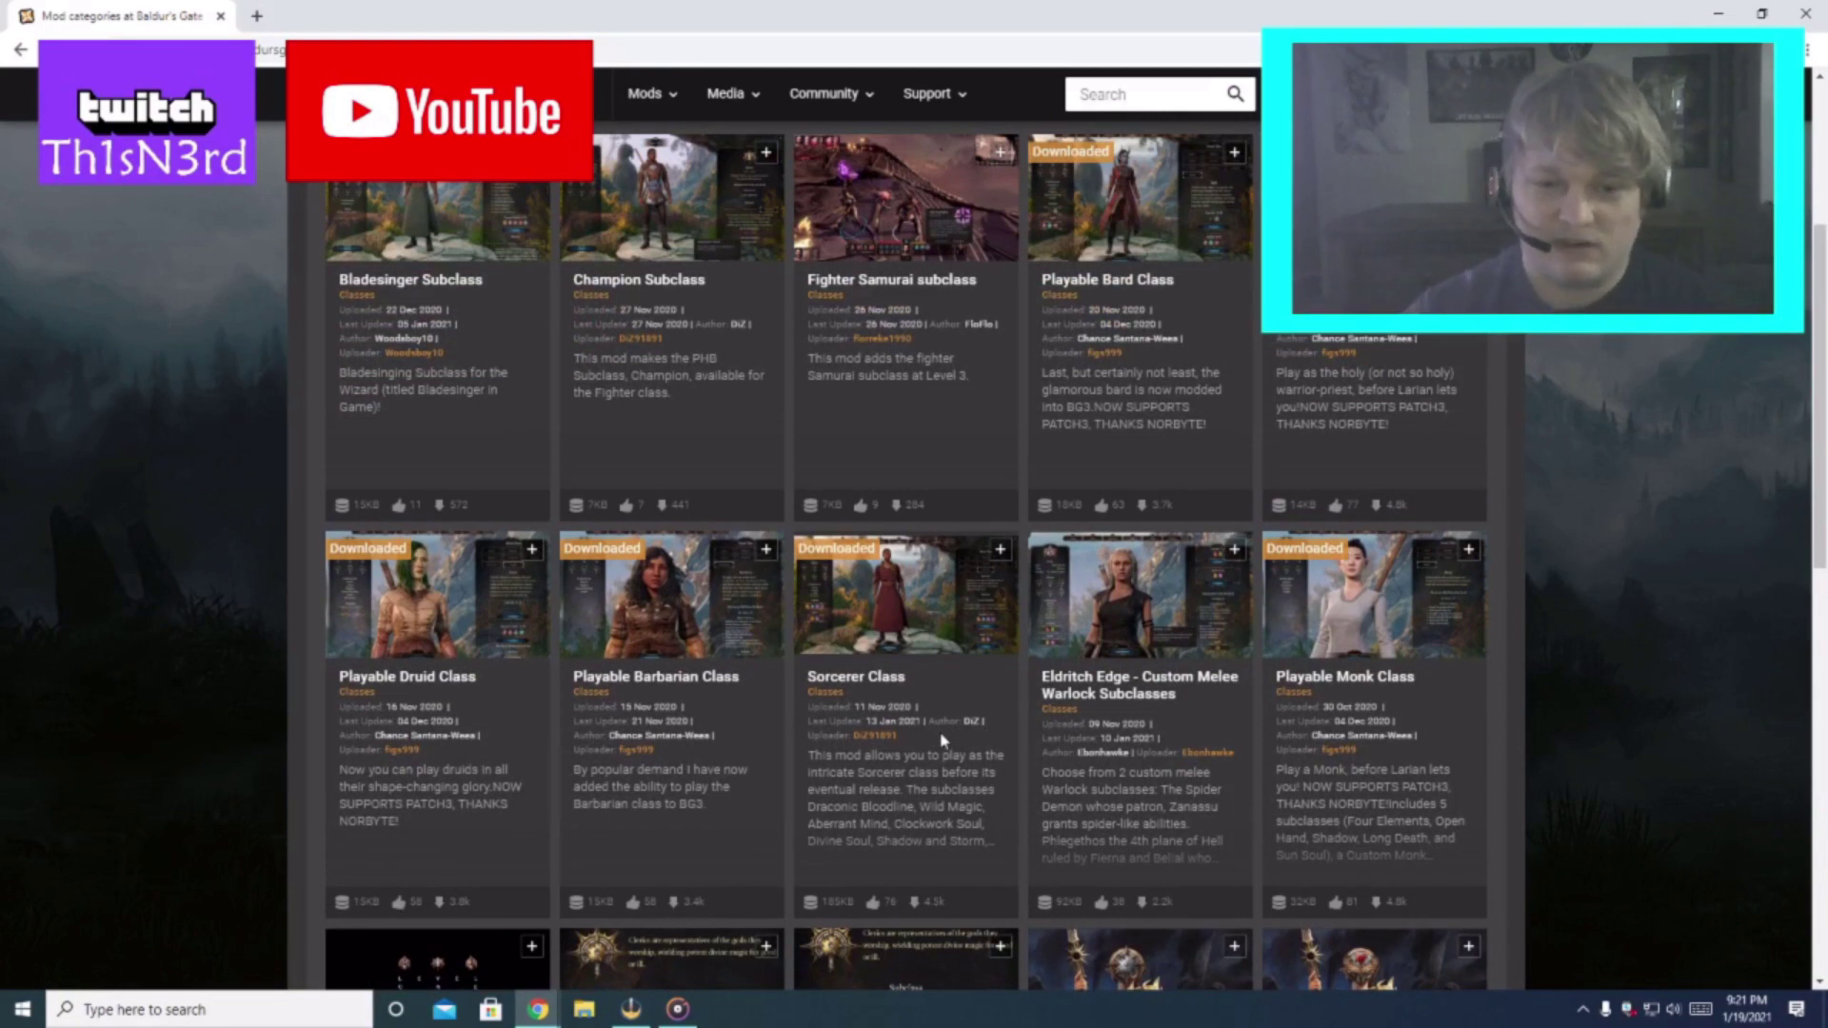
Open the Baldur's Gate 3 Sorcerer Class mod page (version 5.34) from its tile.
{"action": "left_click", "coordinate": [899, 679]}
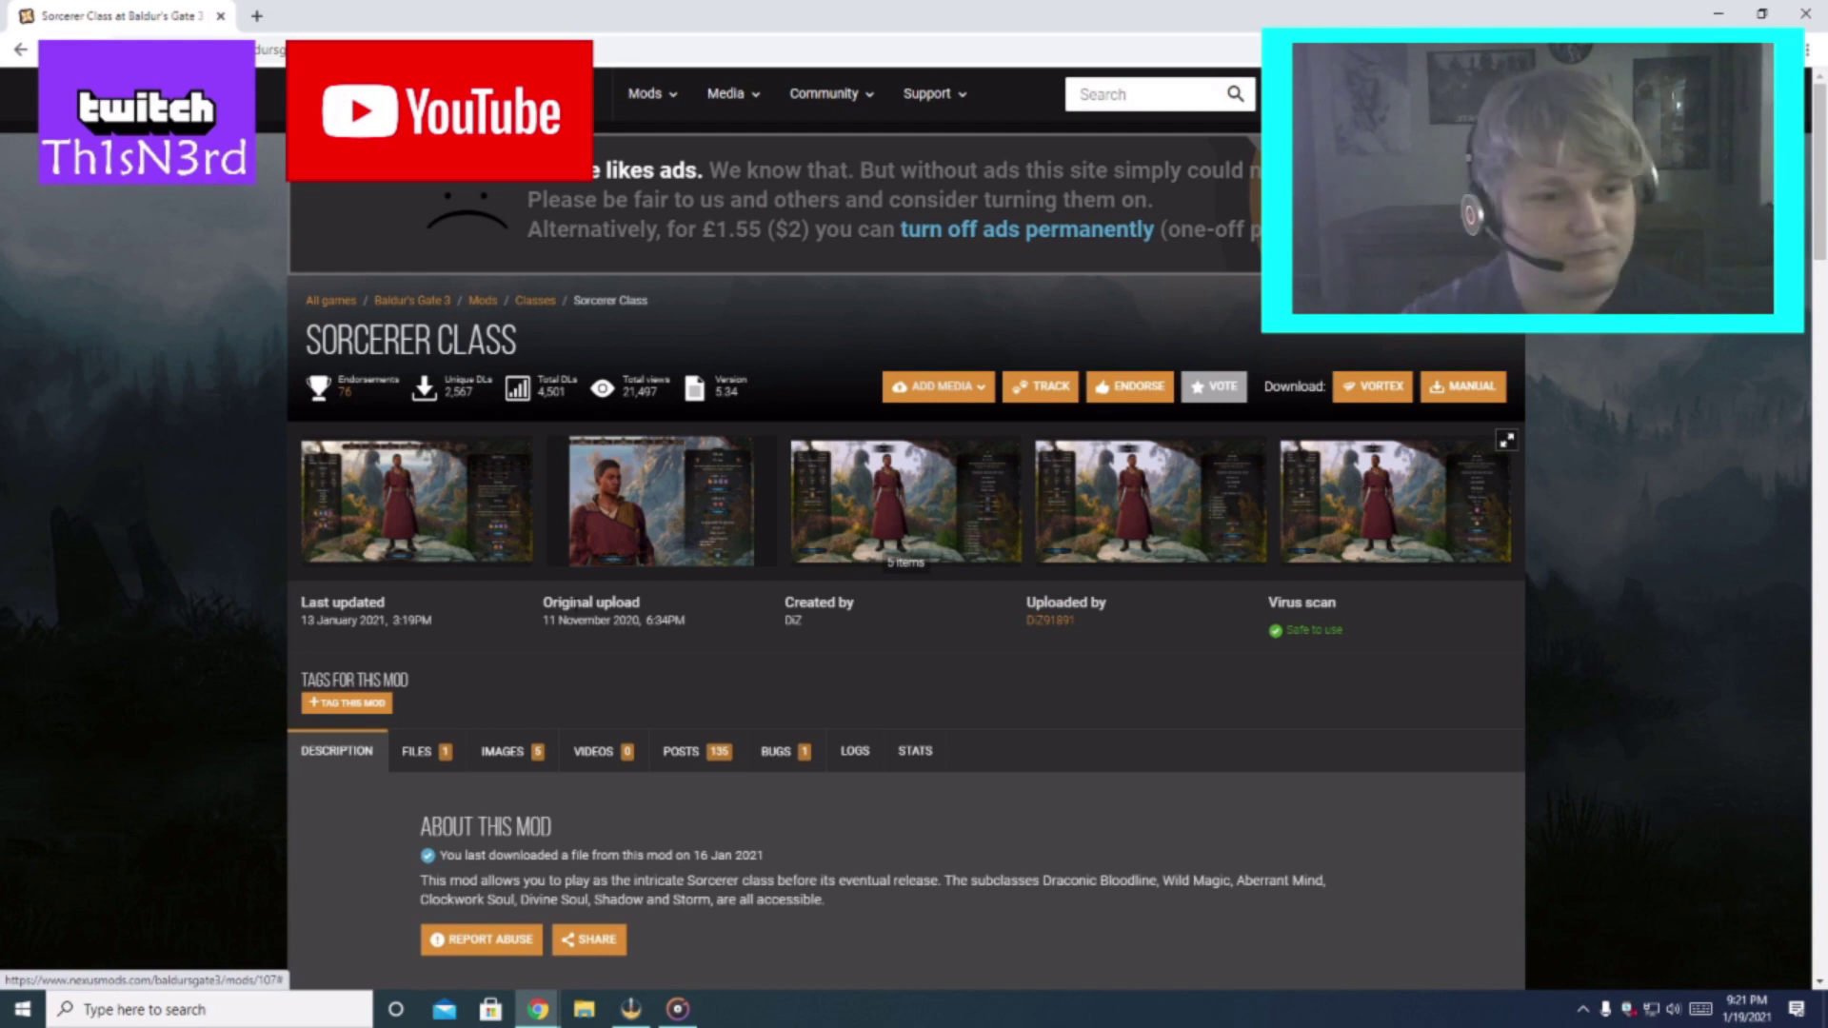
{"action": "scroll", "coordinate": [606, 611], "scroll_direction": "down", "scroll_amount": 1}
{"action": "scroll", "coordinate": [1033, 581], "scroll_direction": "up", "scroll_amount": 1}
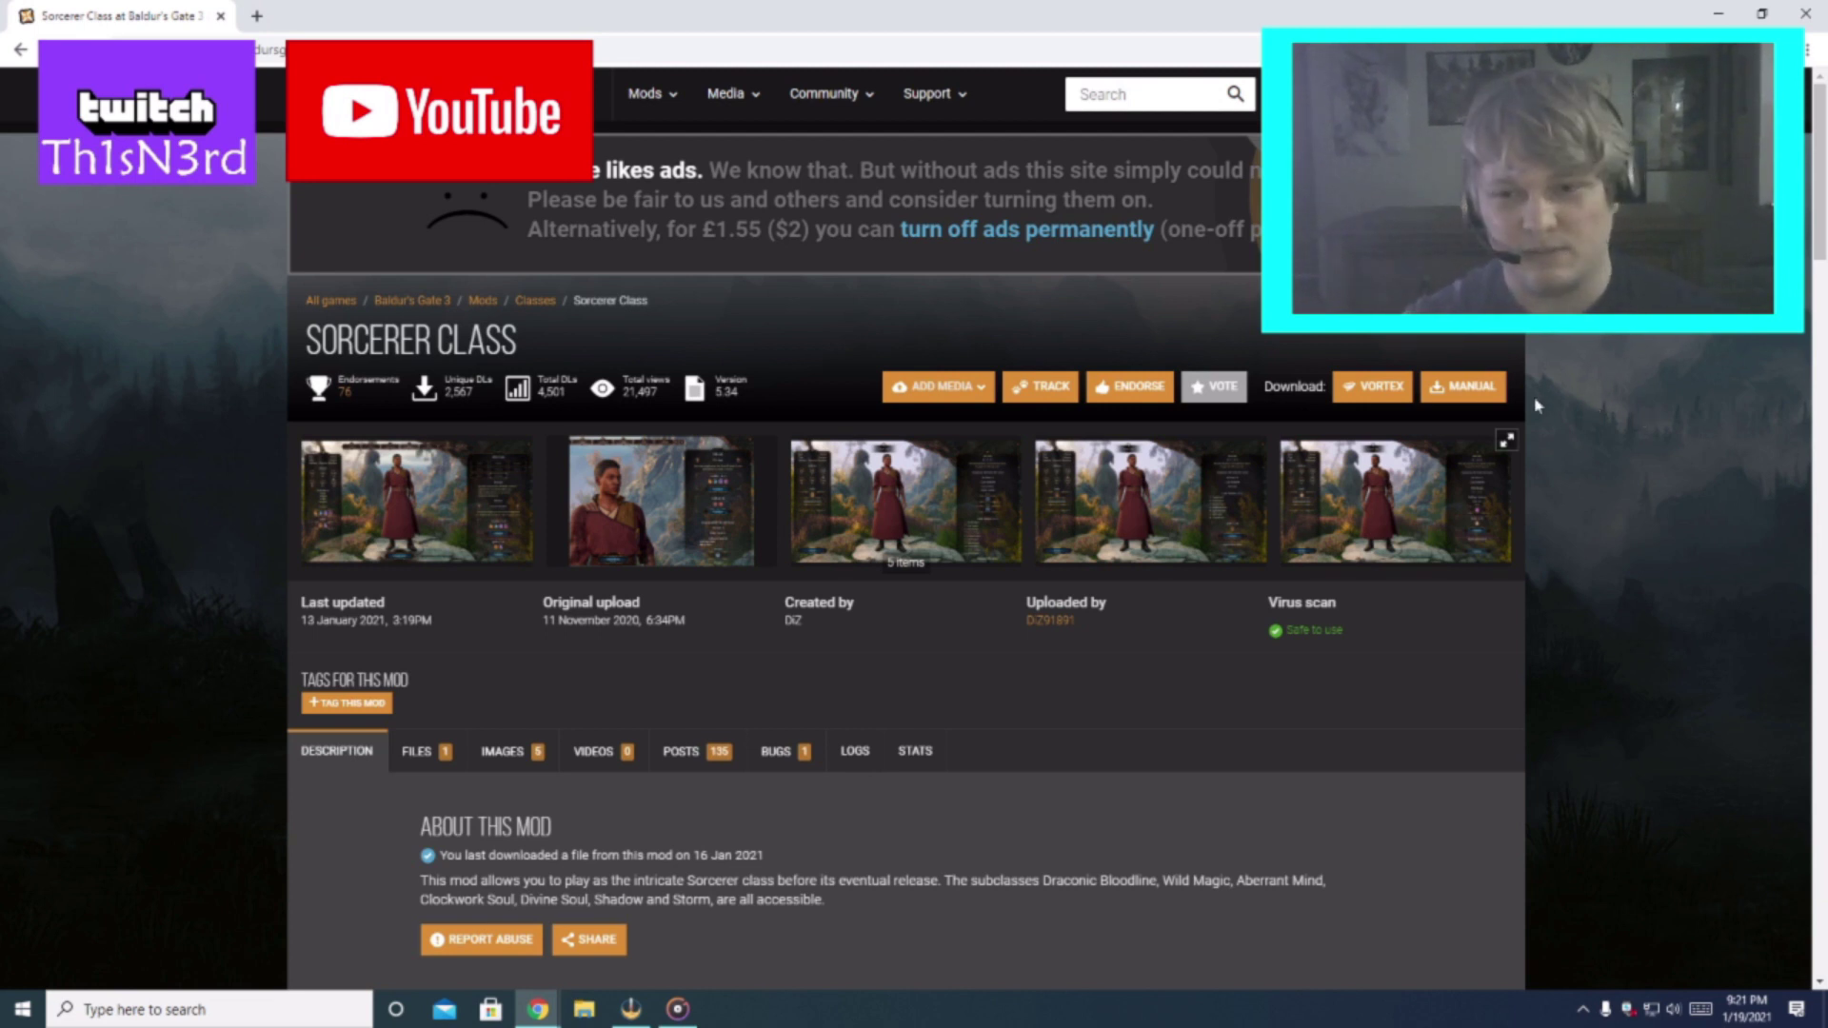
Start a manual download of Sorcerer Class, revealing required 5e Cantrips, 5e Spells and Patch 3 Mod Fixer.
{"action": "left_click", "coordinate": [1470, 398]}
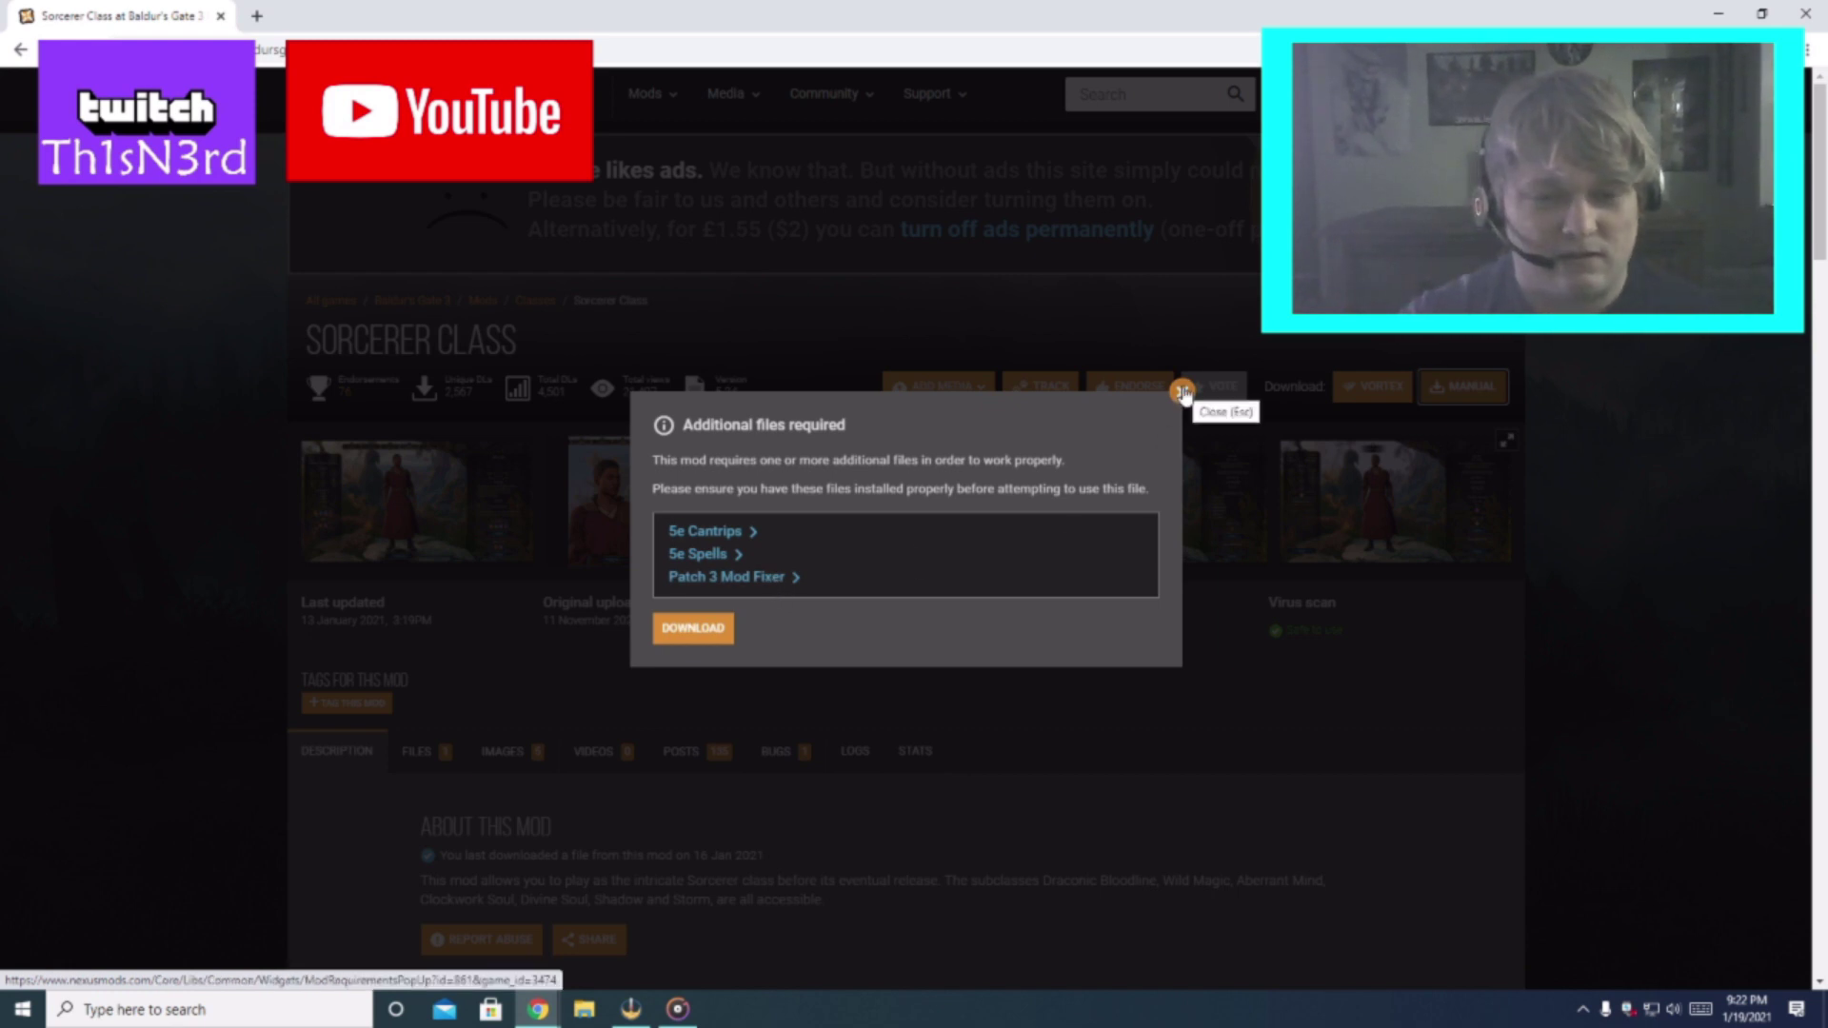
Download Patch3ModFixer.pak-141-1-1-1607110233.zip from the Patch 3 Mod Fixer page via slow download.
{"action": "left_click", "coordinate": [711, 577]}
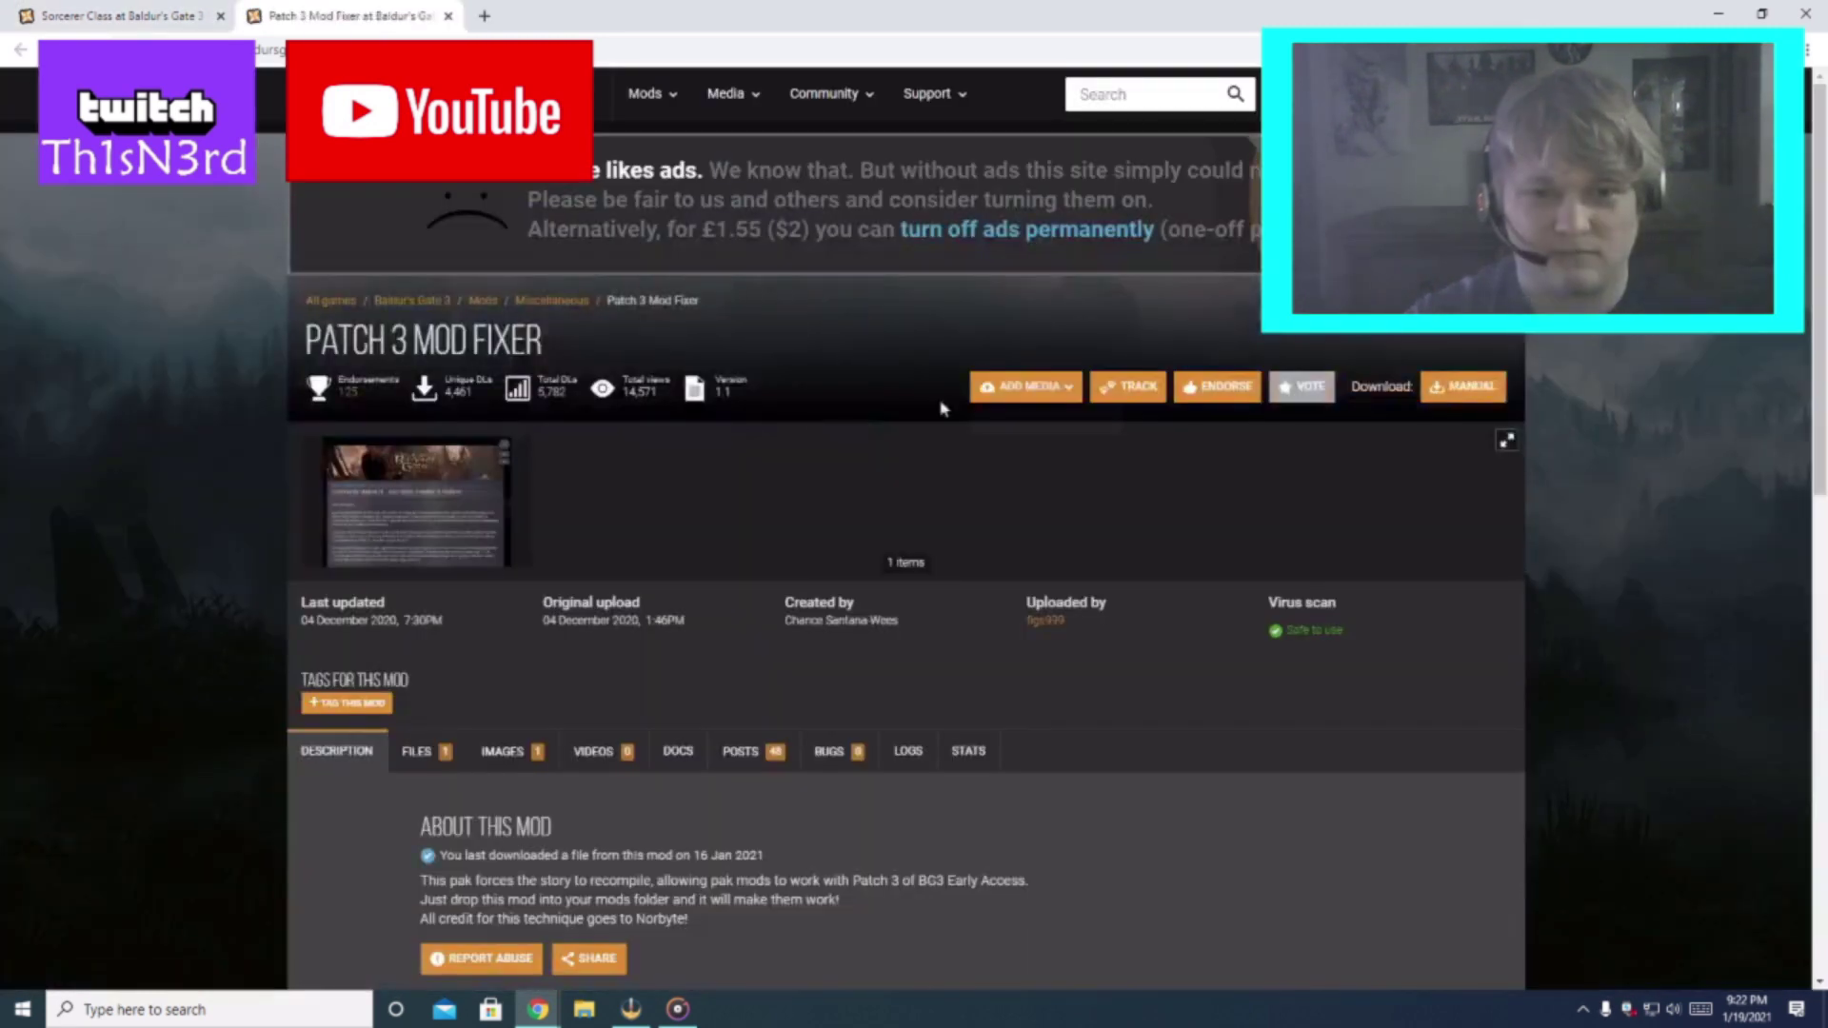
{"action": "left_click", "coordinate": [1468, 390]}
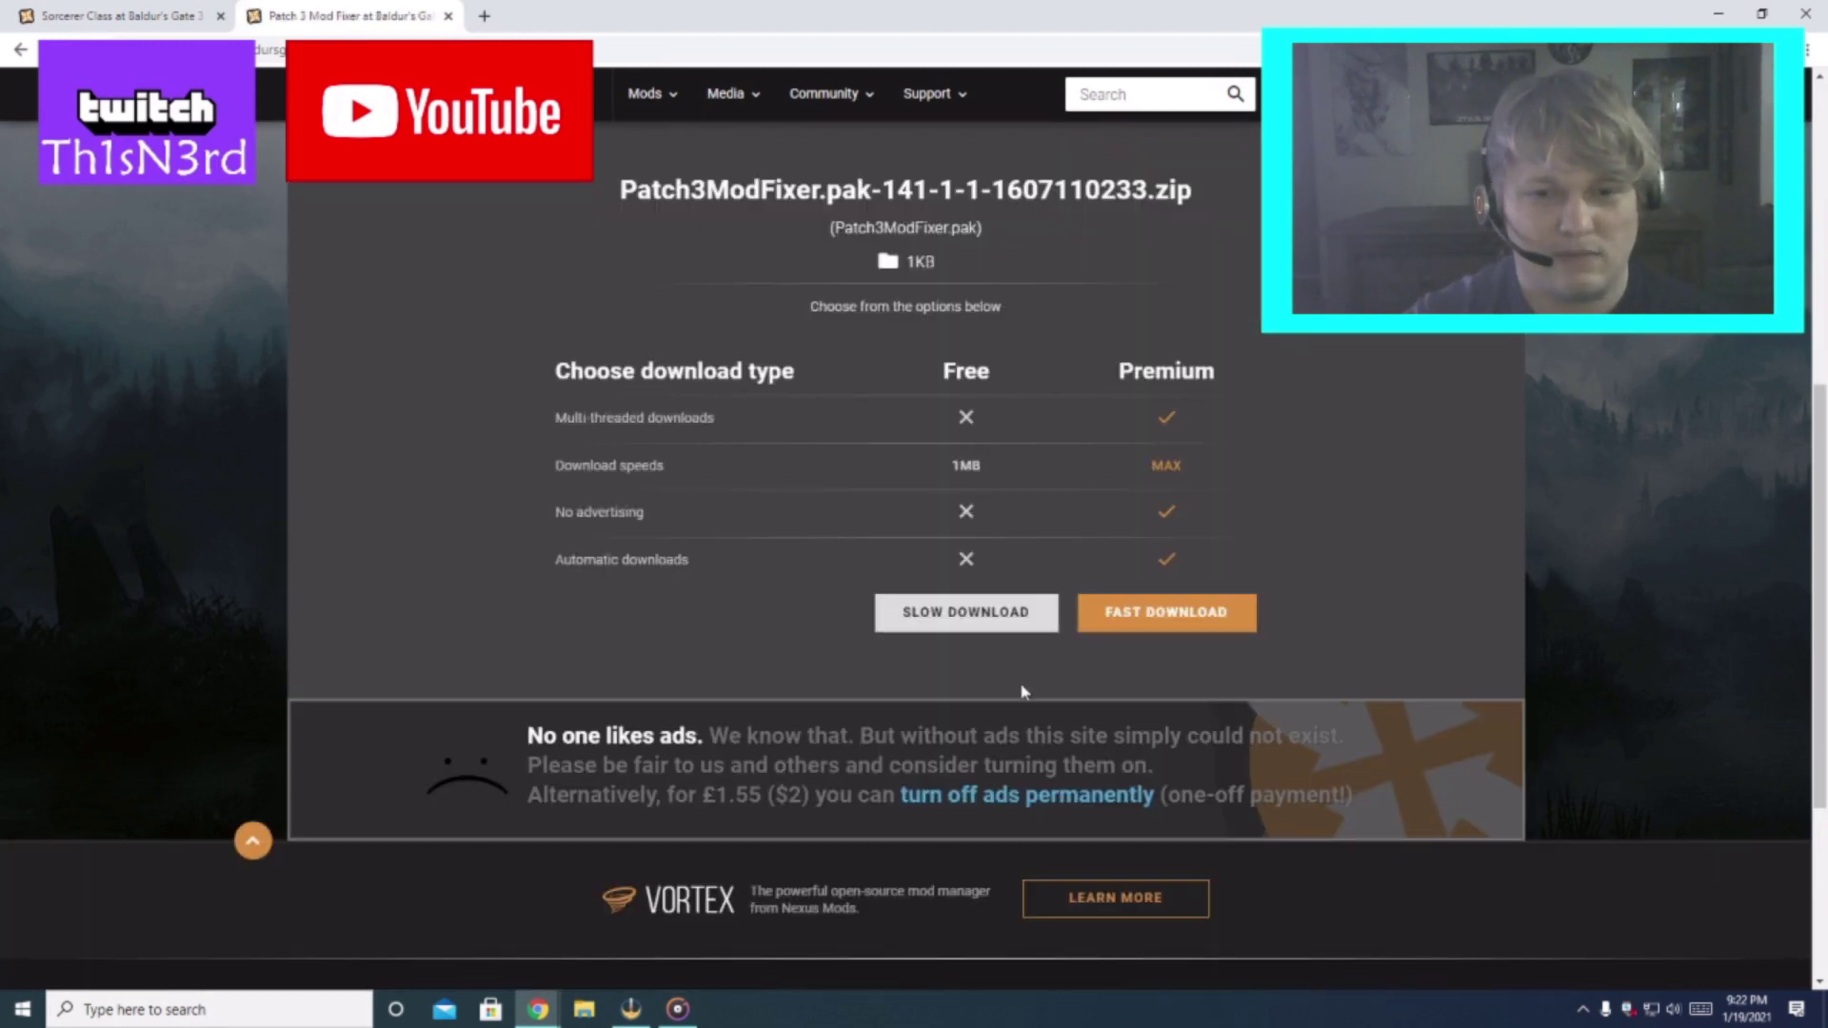
{"action": "scroll", "coordinate": [946, 705], "scroll_direction": "up", "scroll_amount": 2}
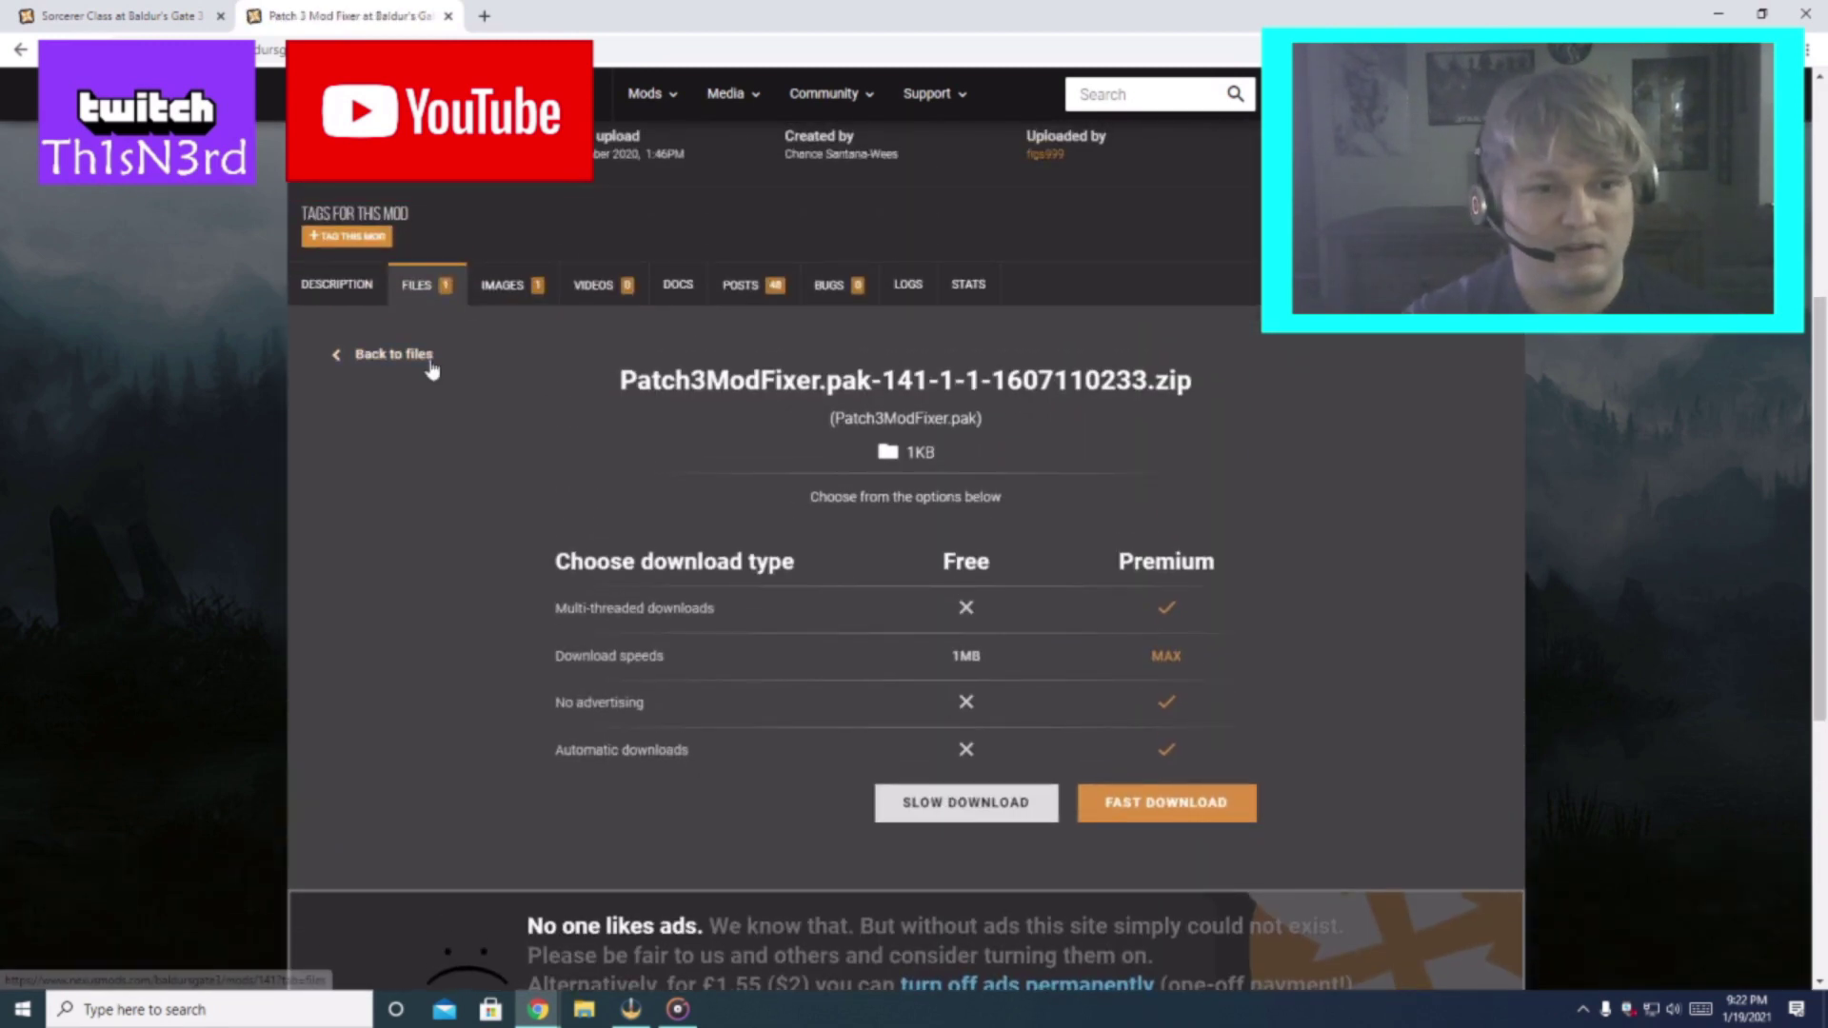
{"action": "scroll", "coordinate": [740, 503], "scroll_direction": "down", "scroll_amount": 1}
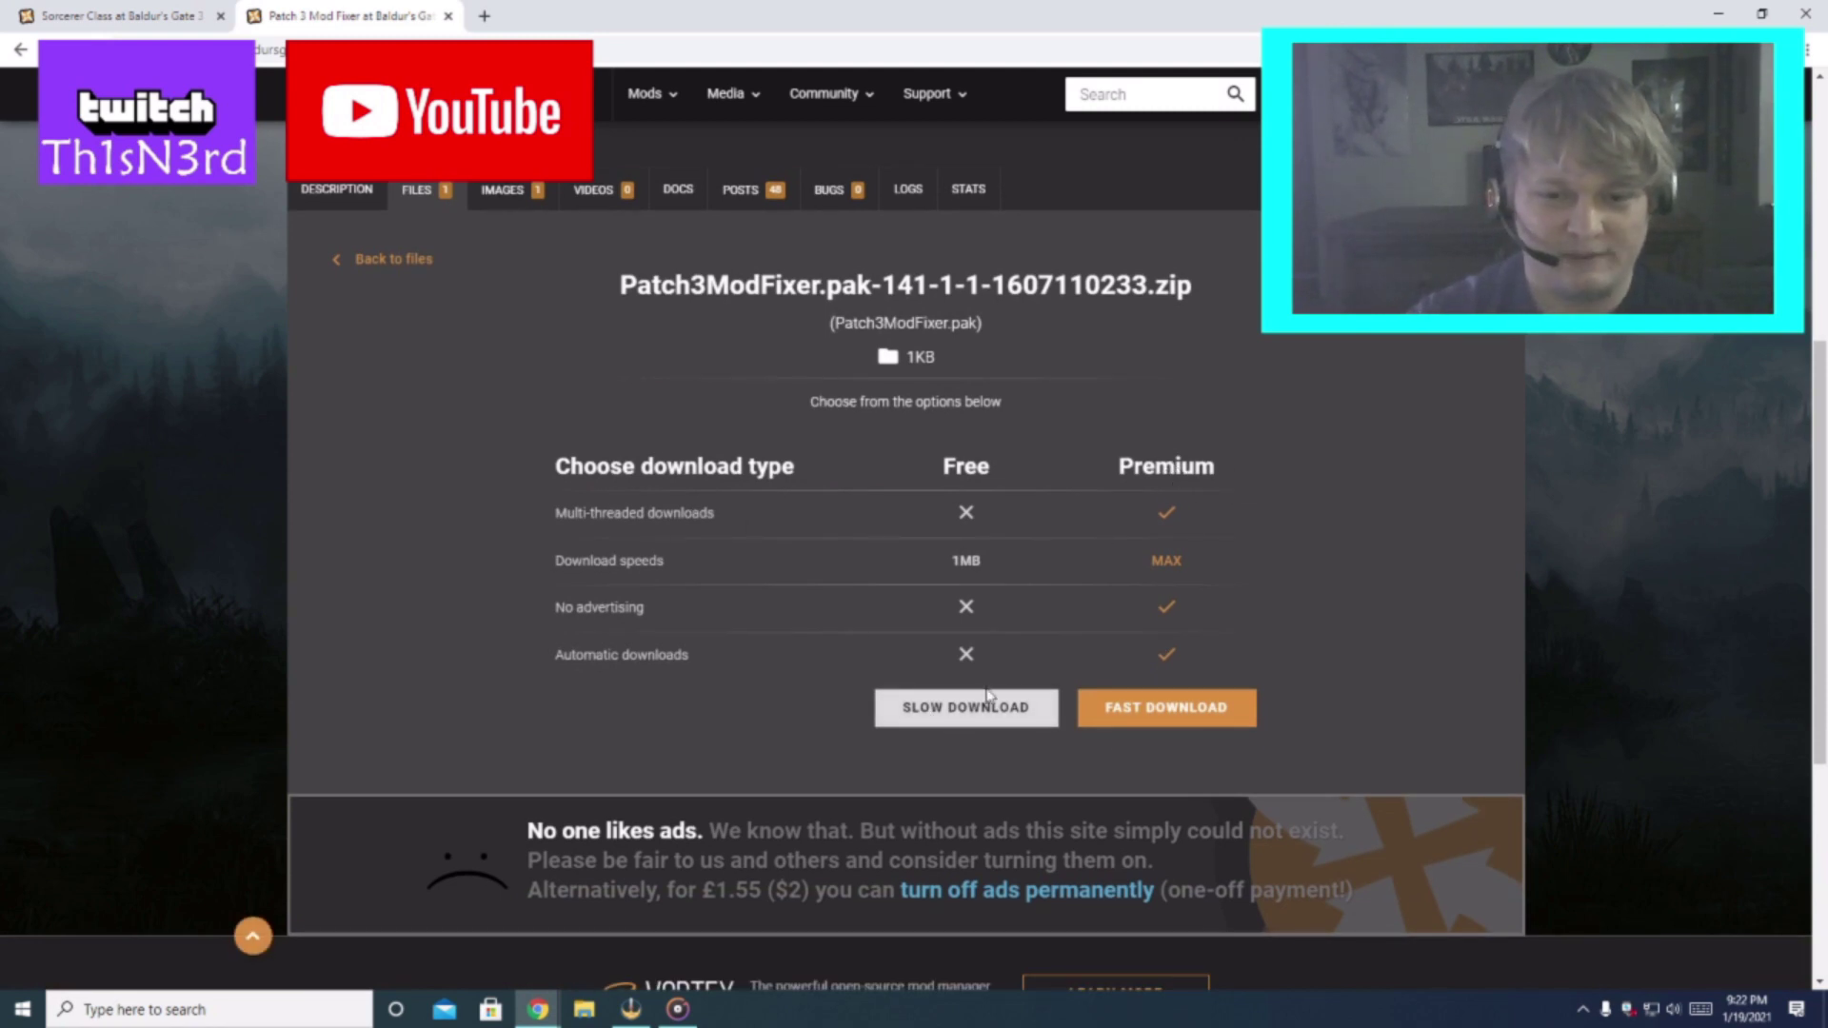
{"action": "left_click", "coordinate": [971, 721]}
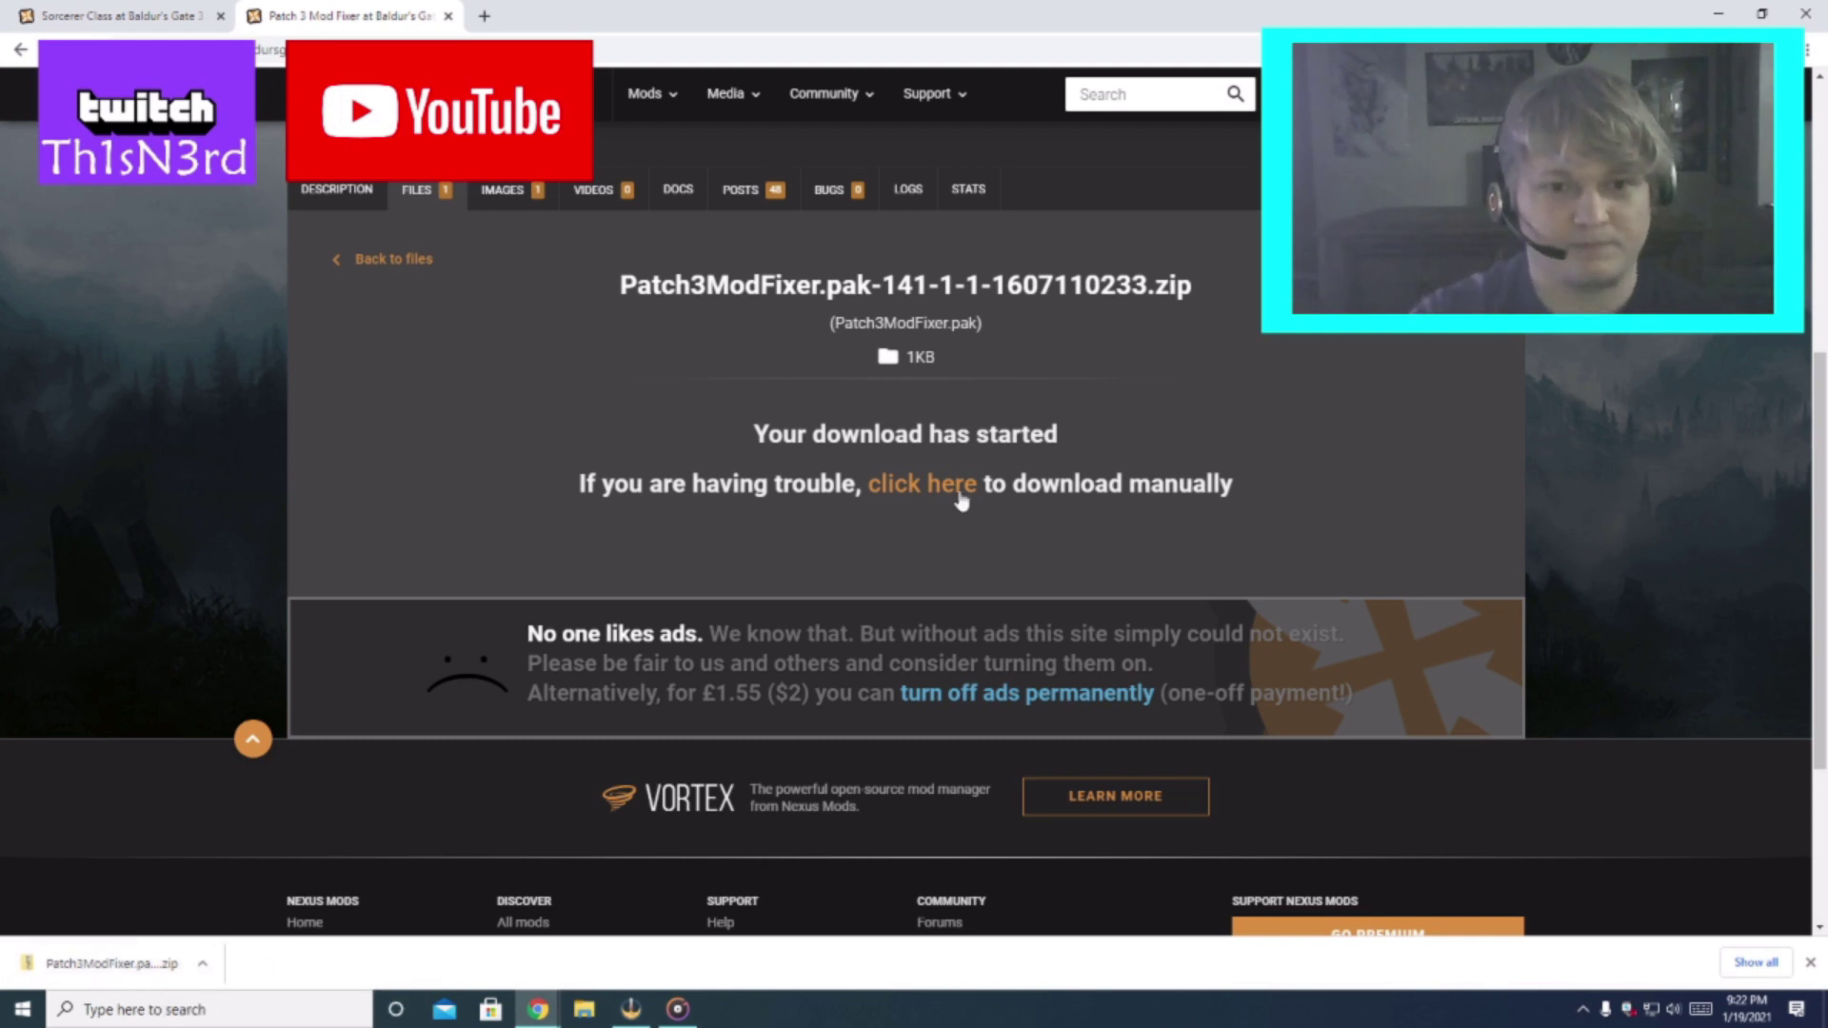
{"action": "scroll", "coordinate": [962, 508], "scroll_direction": "up", "scroll_amount": 3}
{"action": "scroll", "coordinate": [669, 431], "scroll_direction": "up", "scroll_amount": 1}
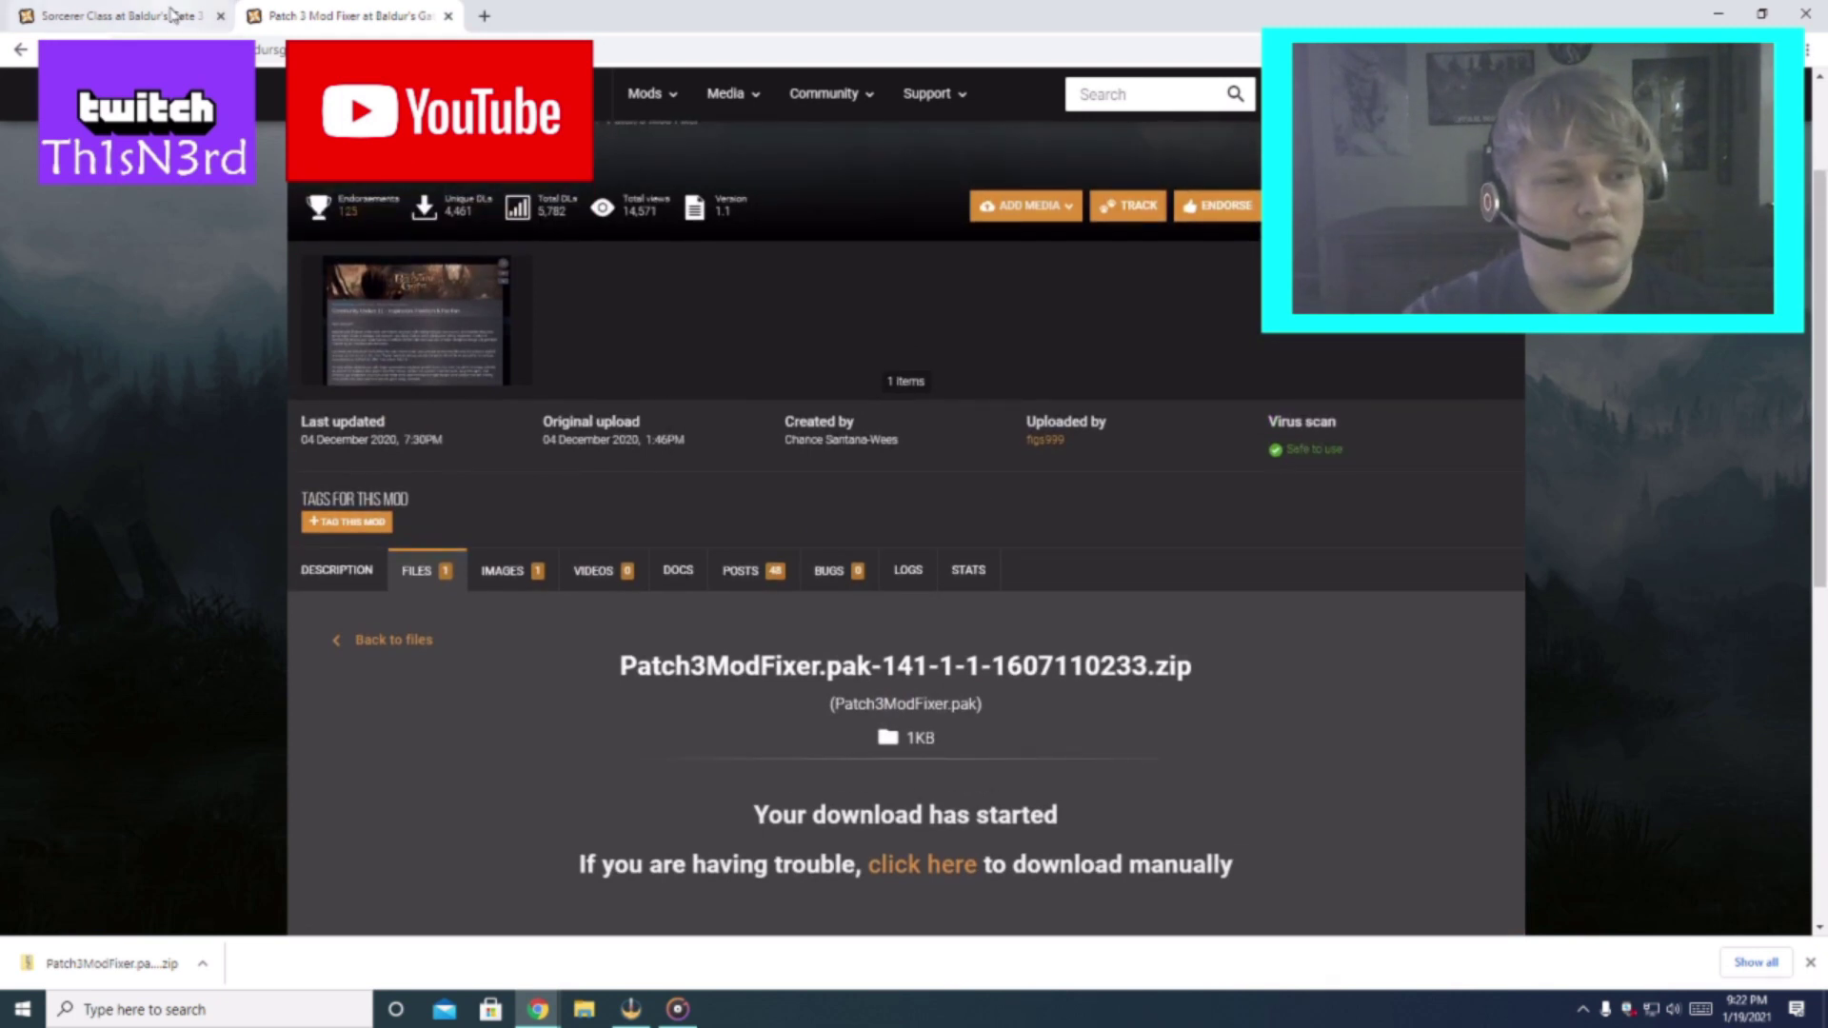
Expand Sorcerer Class's Requirements, showing Patch 3 Mod Fixer as mandatory, then bring up File Explorer.
{"action": "left_click", "coordinate": [114, 15]}
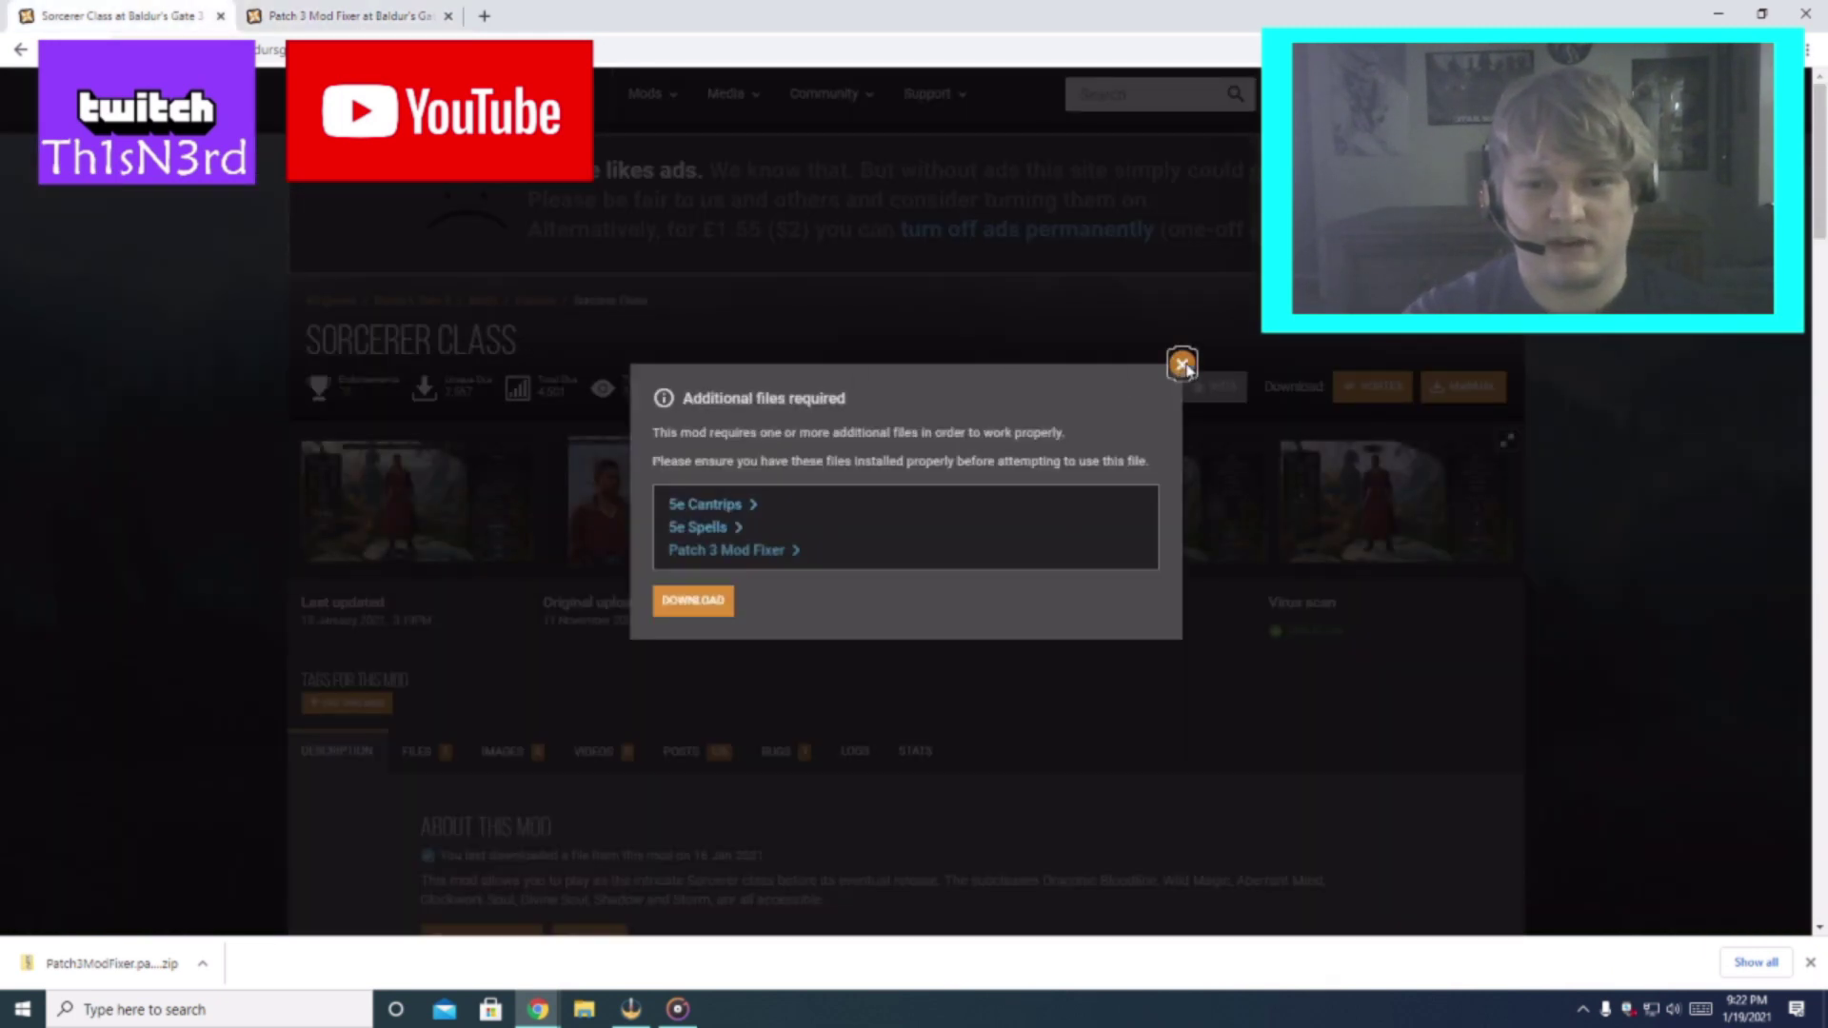
{"action": "left_click", "coordinate": [1182, 365]}
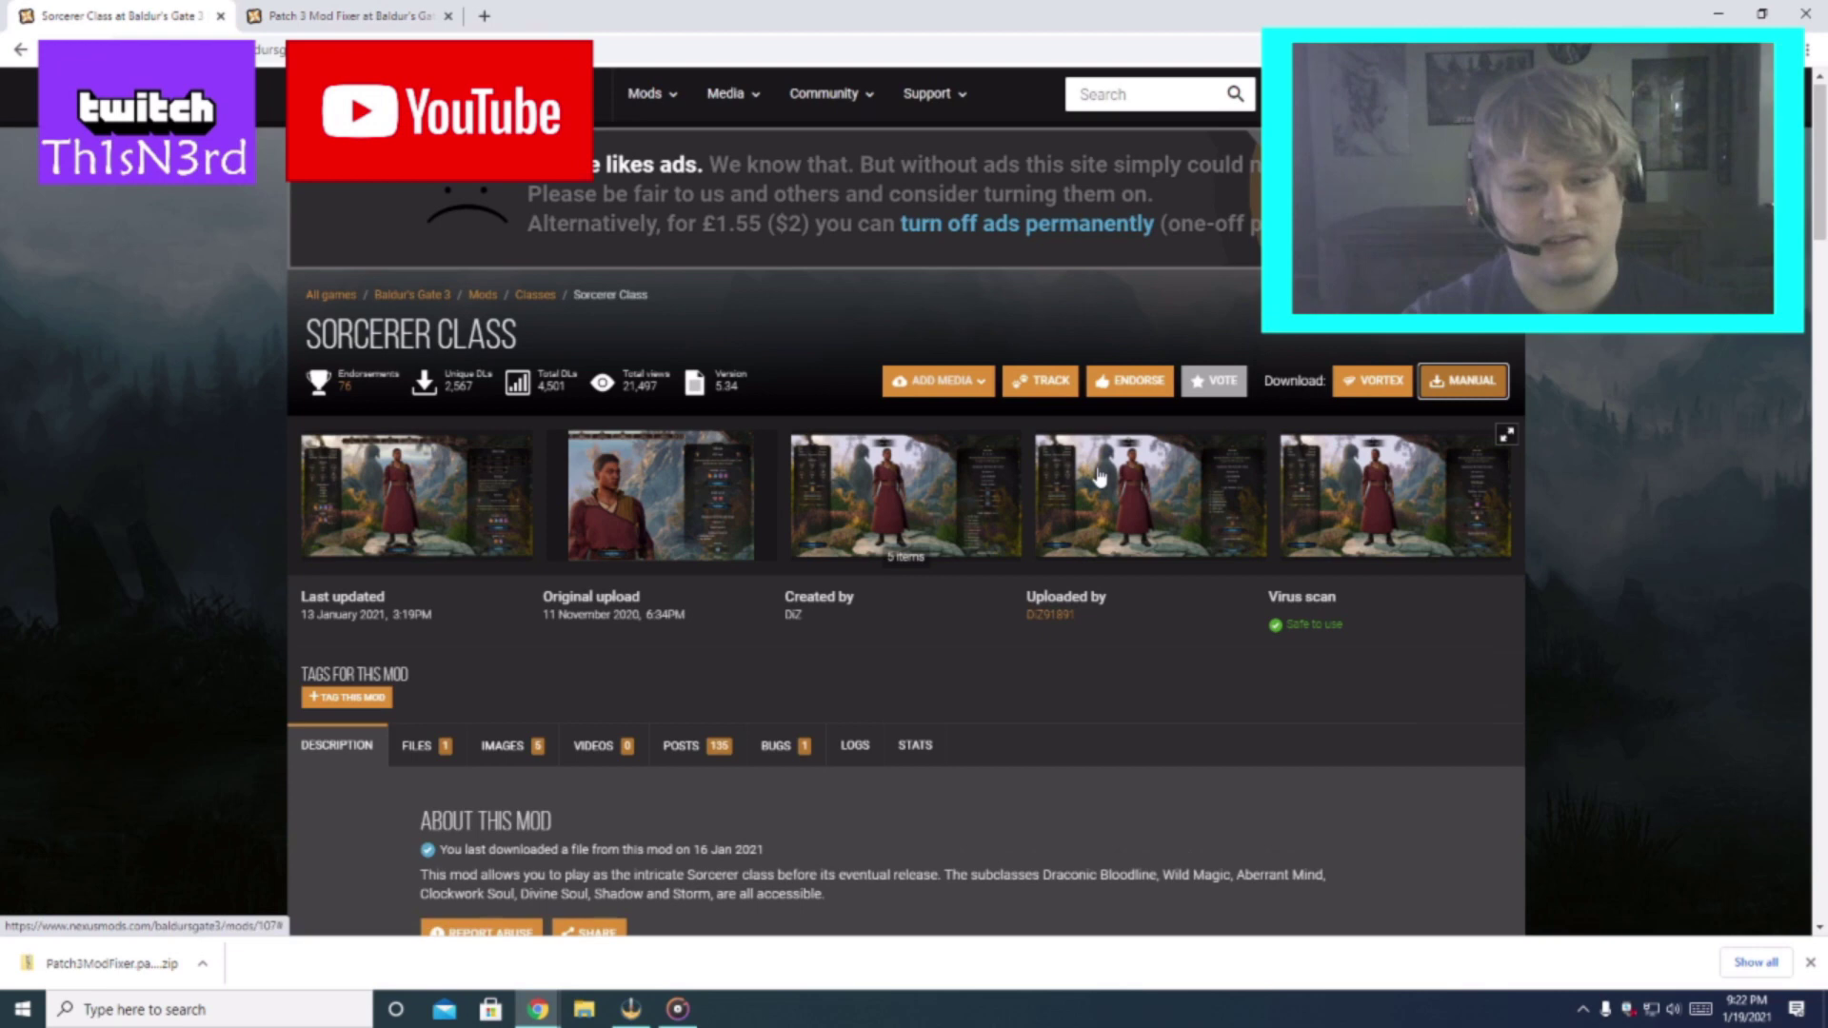
{"action": "scroll", "coordinate": [1097, 476], "scroll_direction": "down", "scroll_amount": 5}
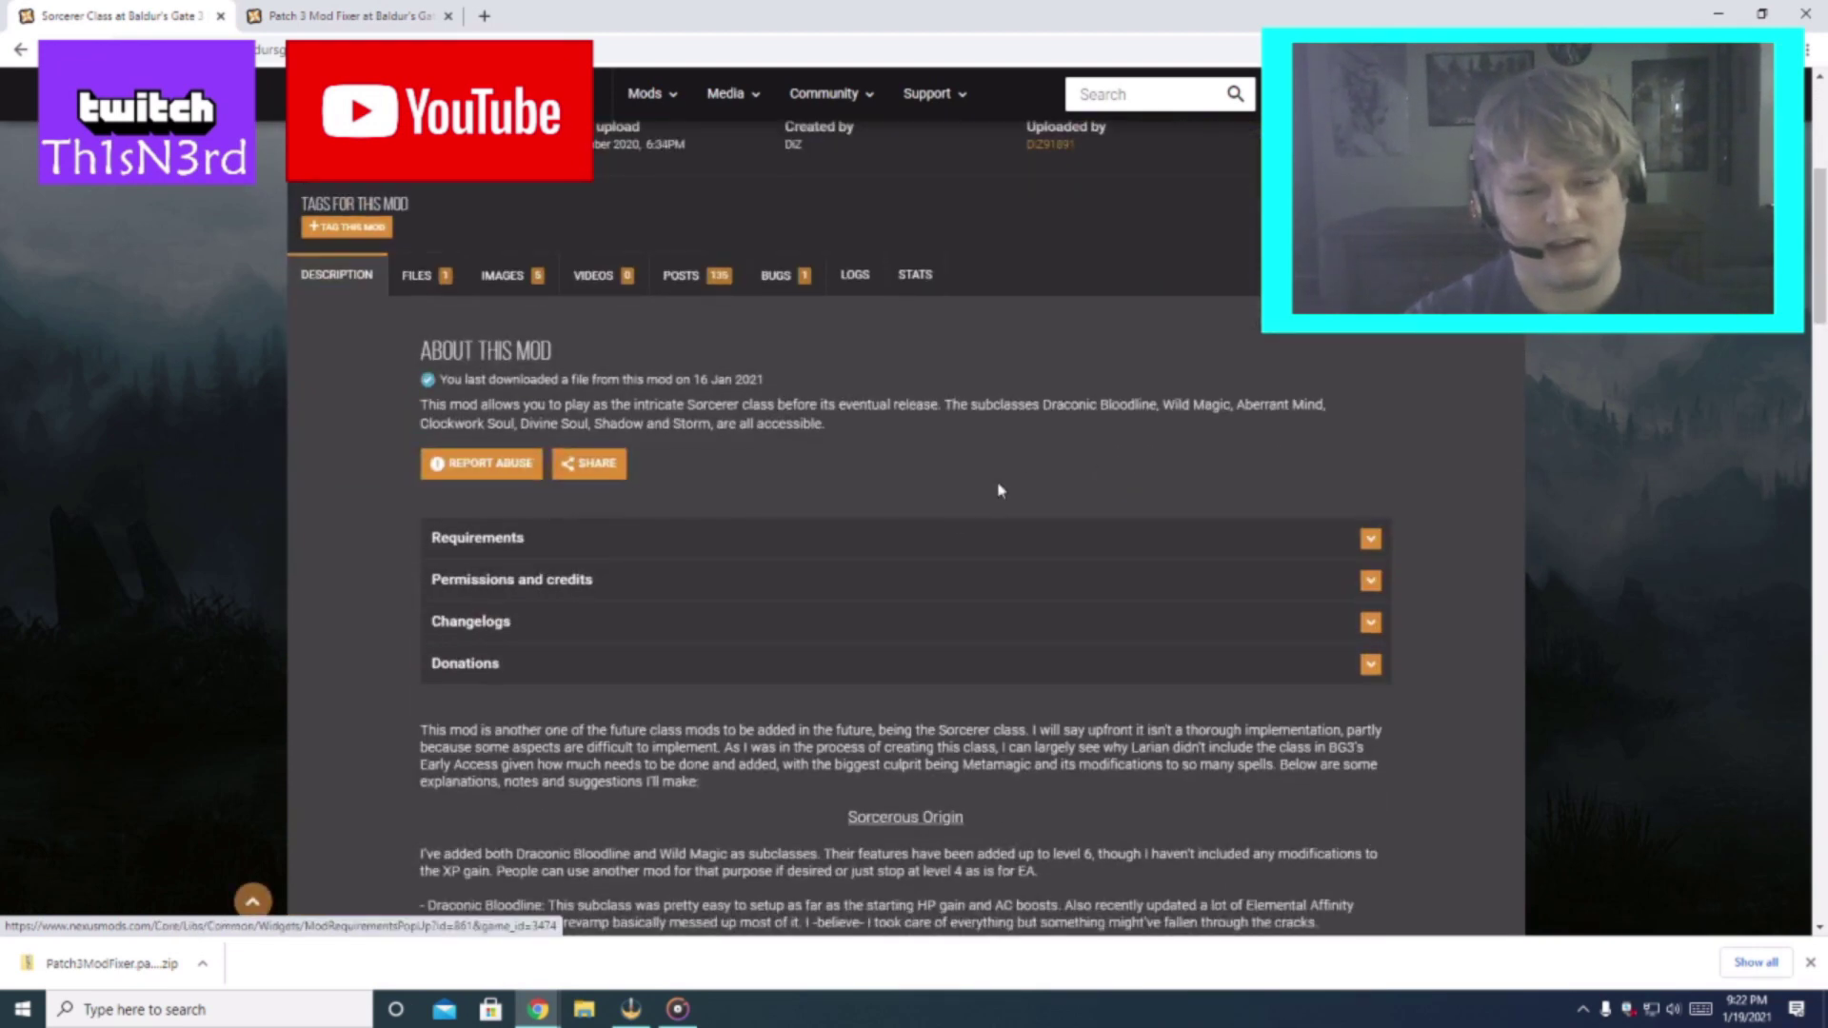
{"action": "left_click", "coordinate": [709, 553]}
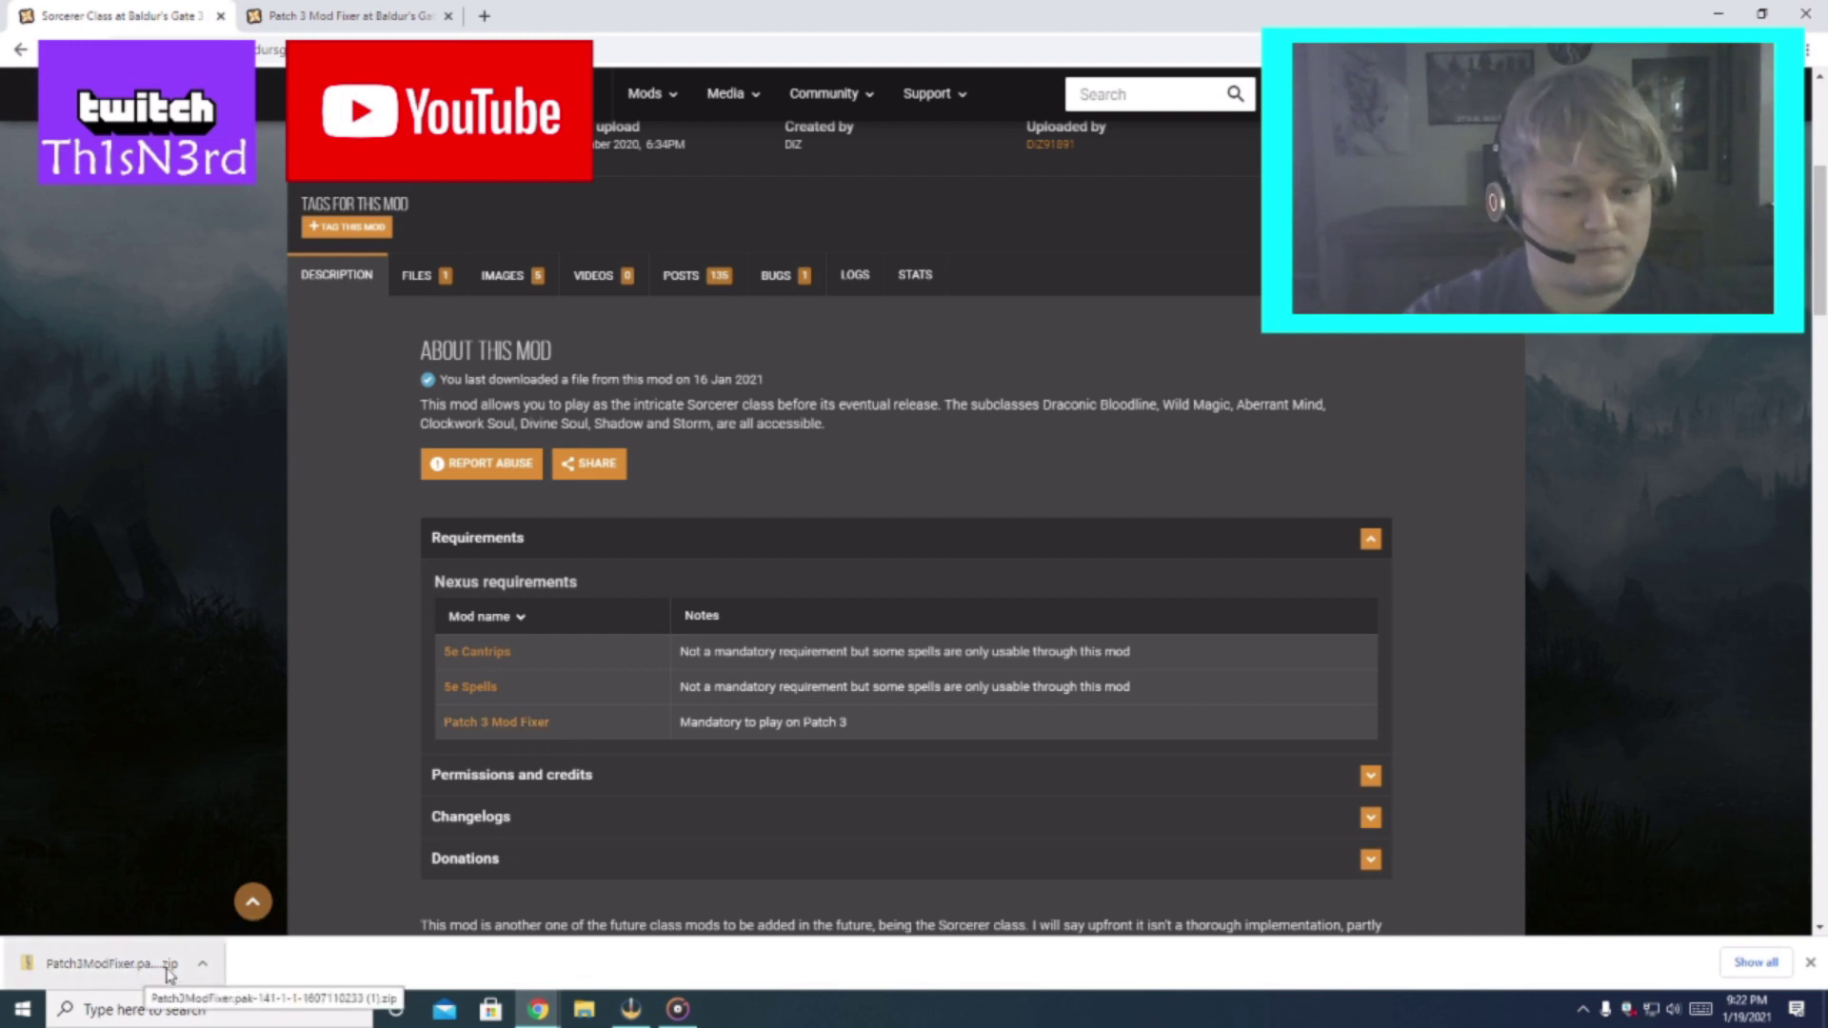
{"action": "left_click", "coordinate": [583, 1009]}
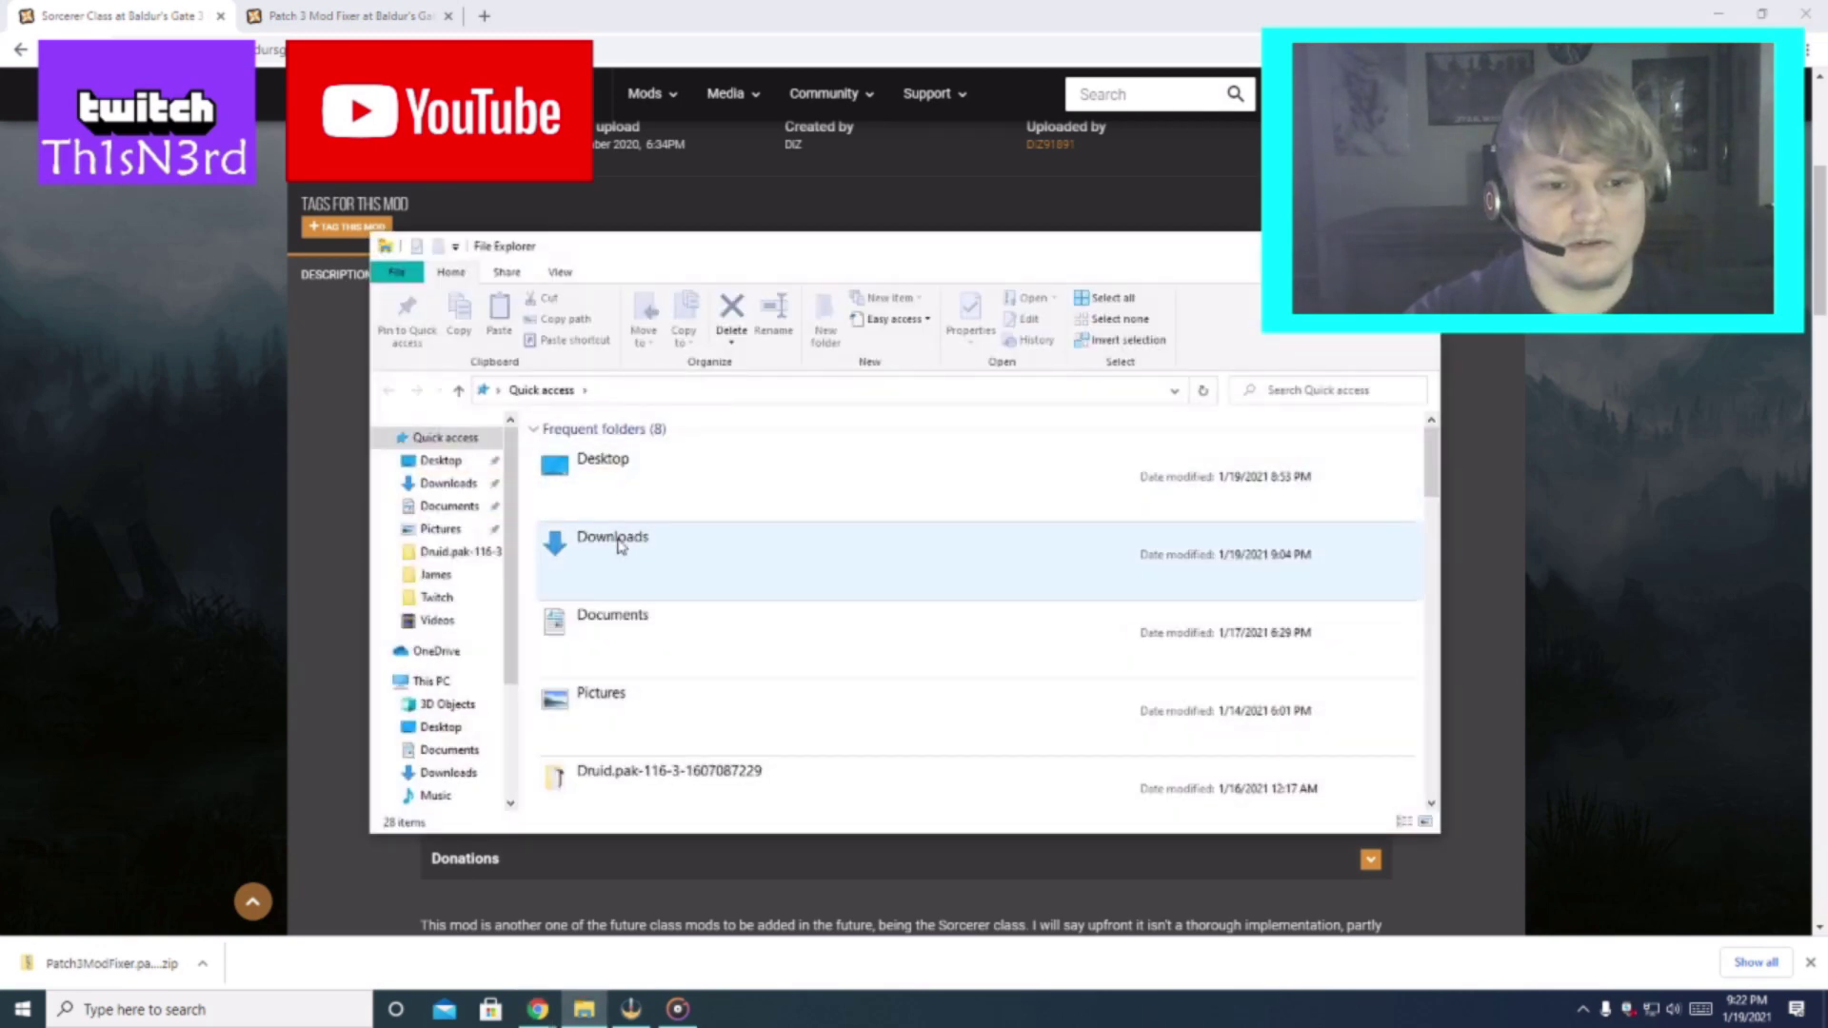
Drag the Patch3ModFixer zip out of Downloads onto the desktop and close Explorer.
{"action": "double_click", "coordinate": [585, 539]}
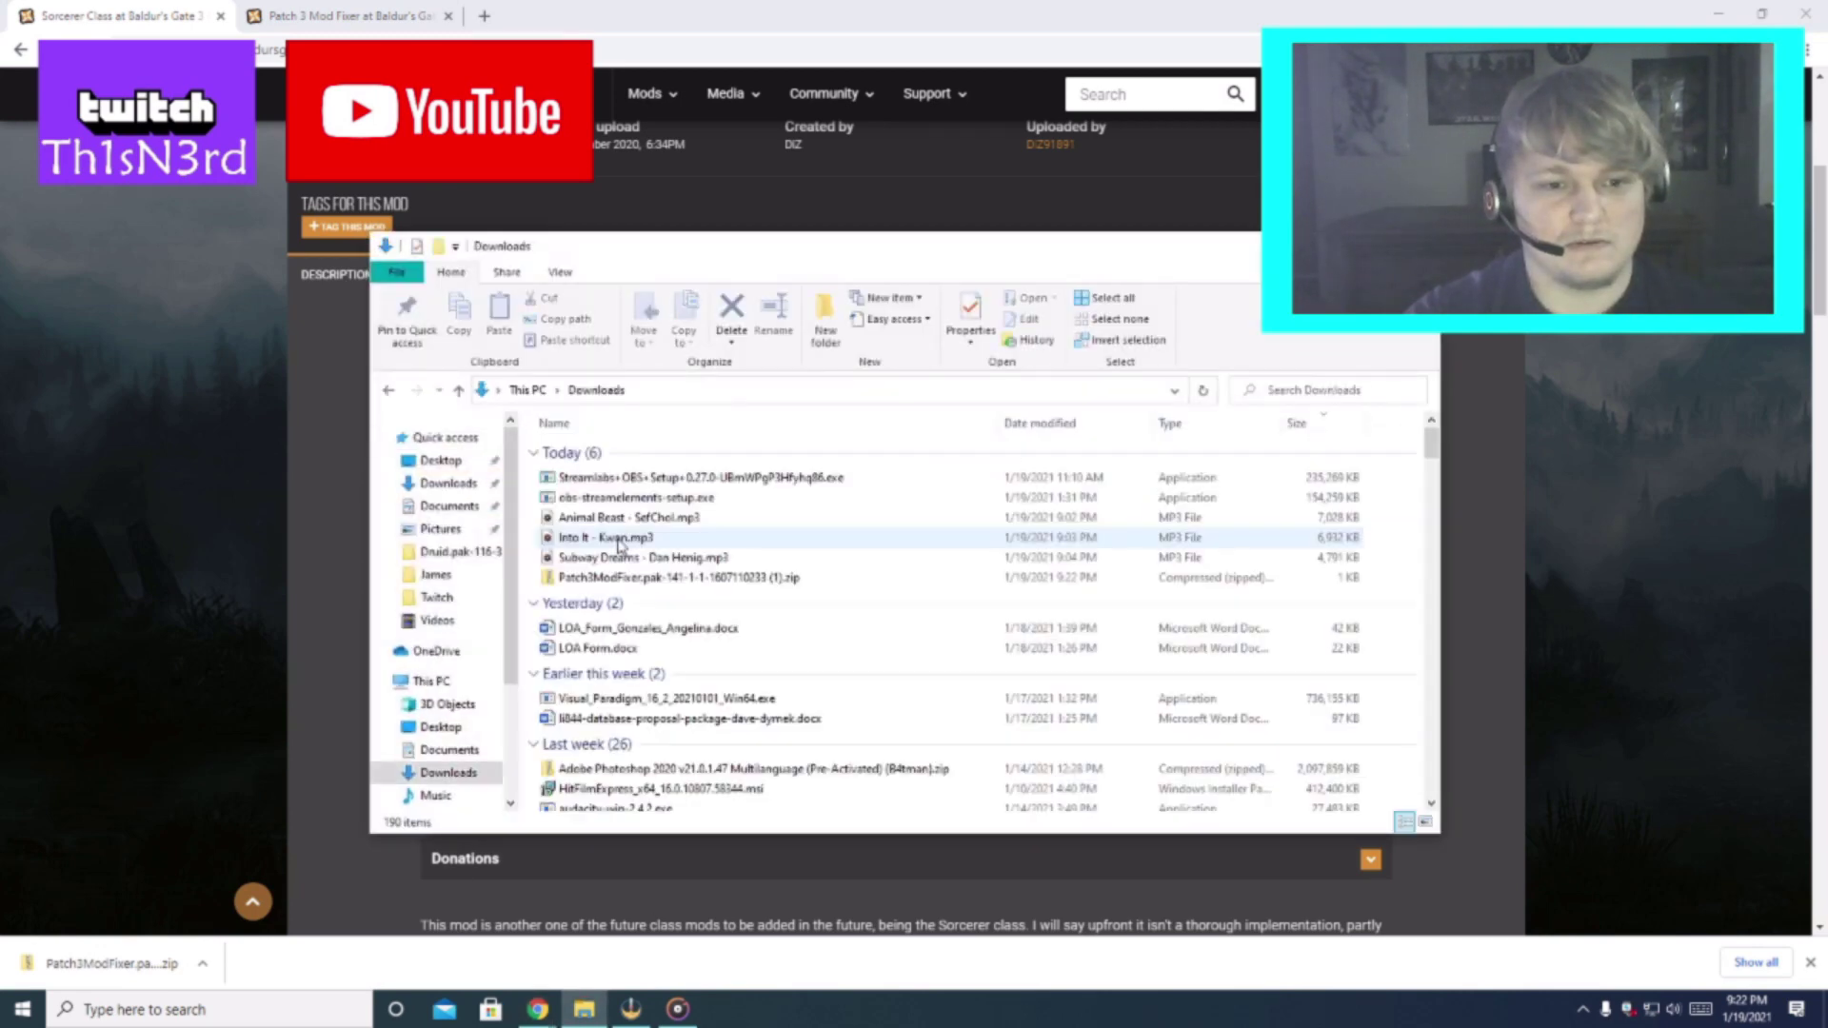
{"action": "left_click", "coordinate": [1708, 11]}
{"action": "left_click_drag", "start_coordinate": [692, 580], "coordinate": [273, 678]}
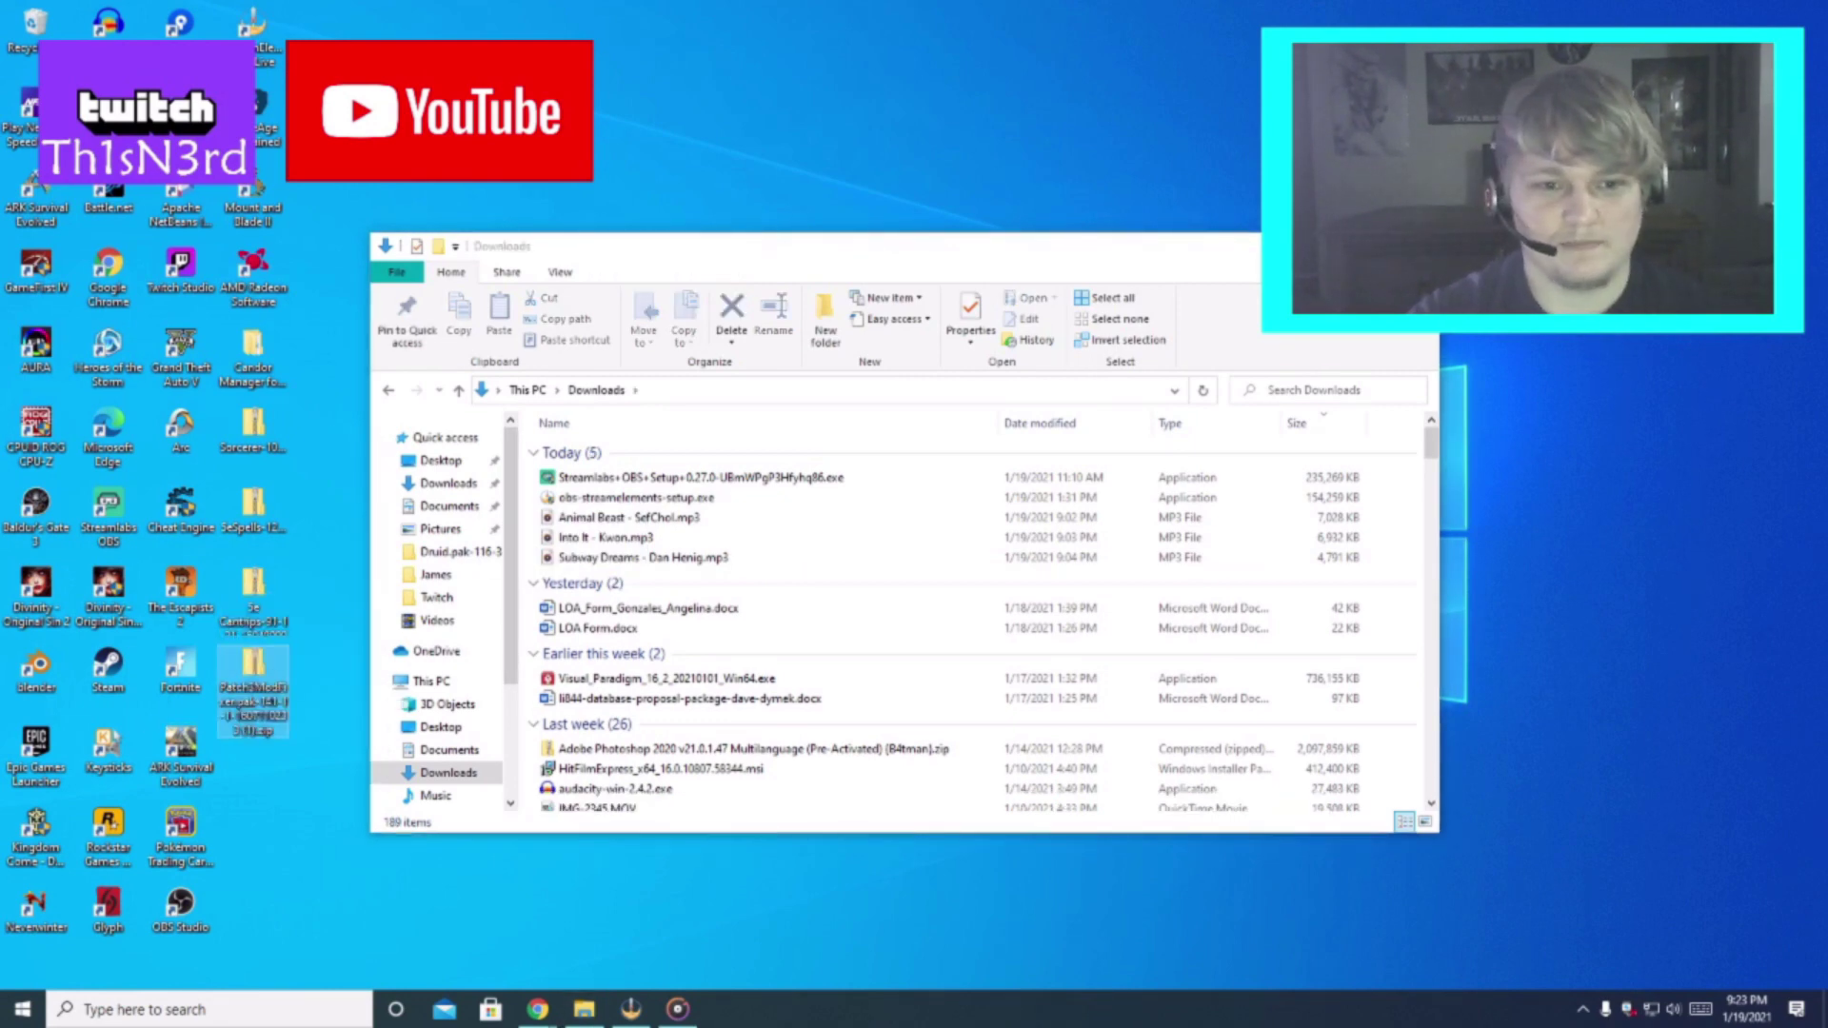
{"action": "key", "text": "alt+F4"}
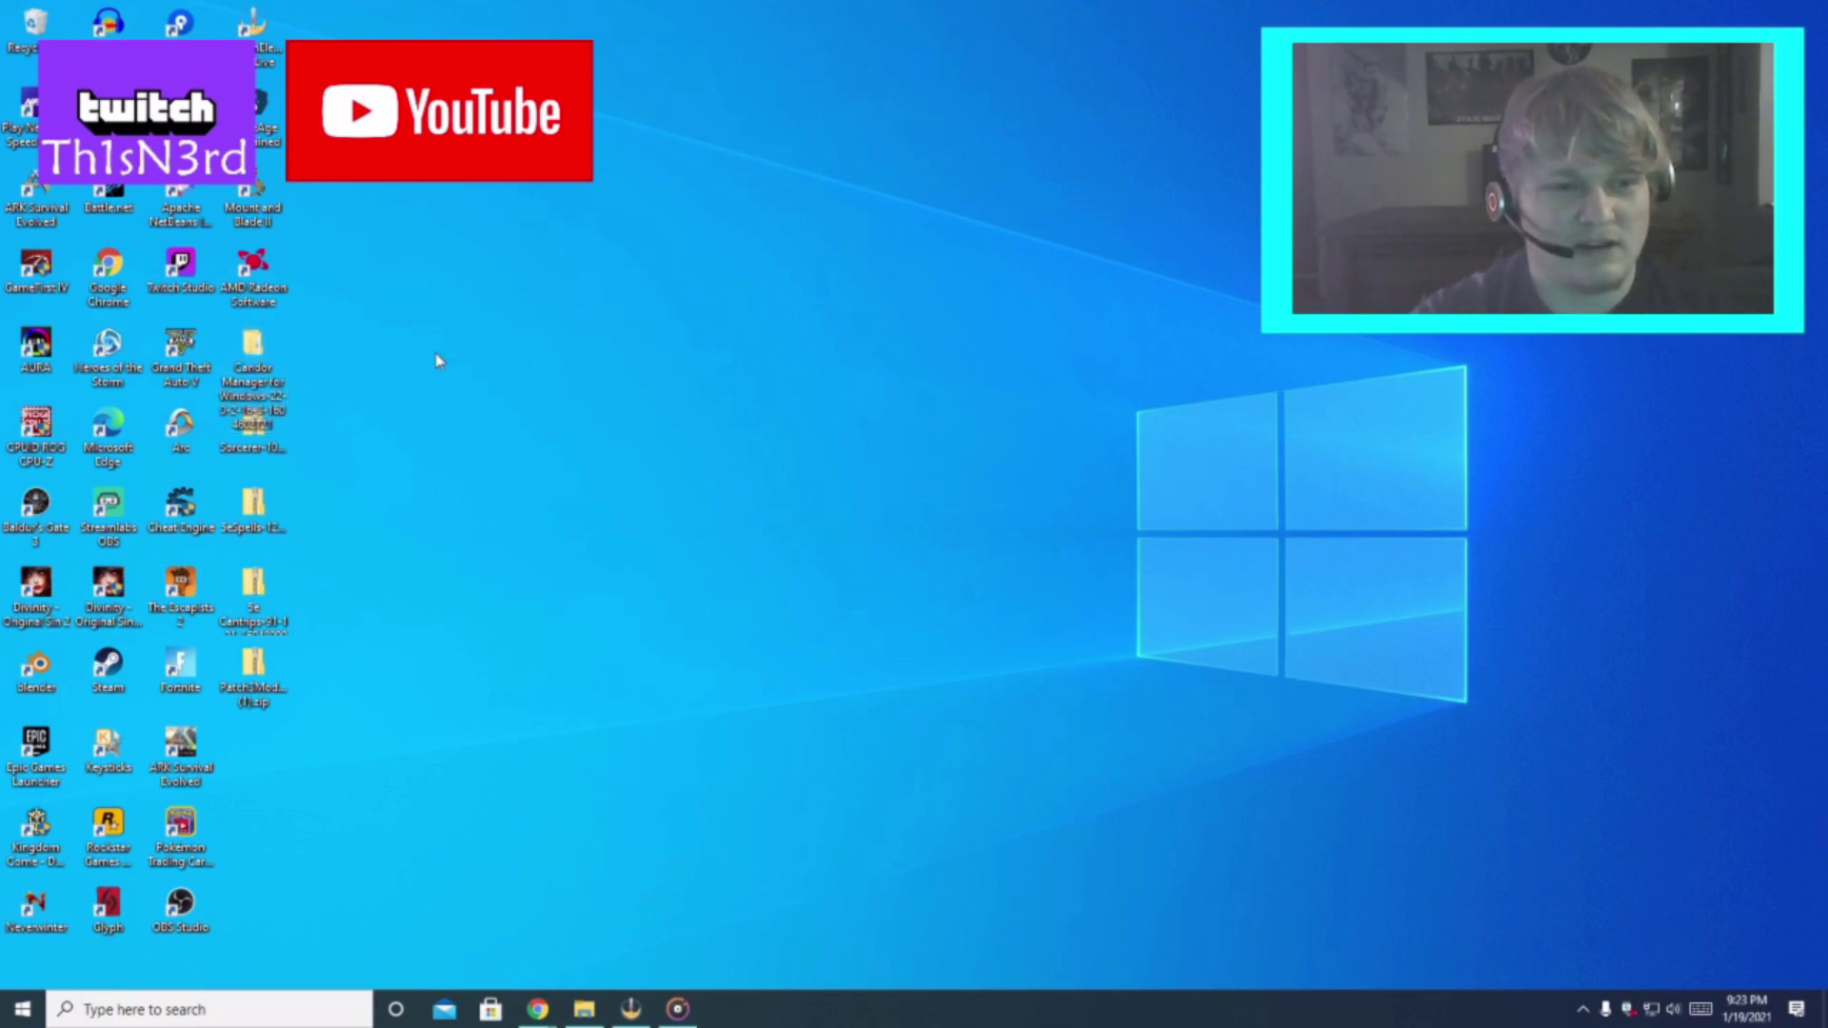
{"action": "mouse_move", "coordinate": [538, 1009]}
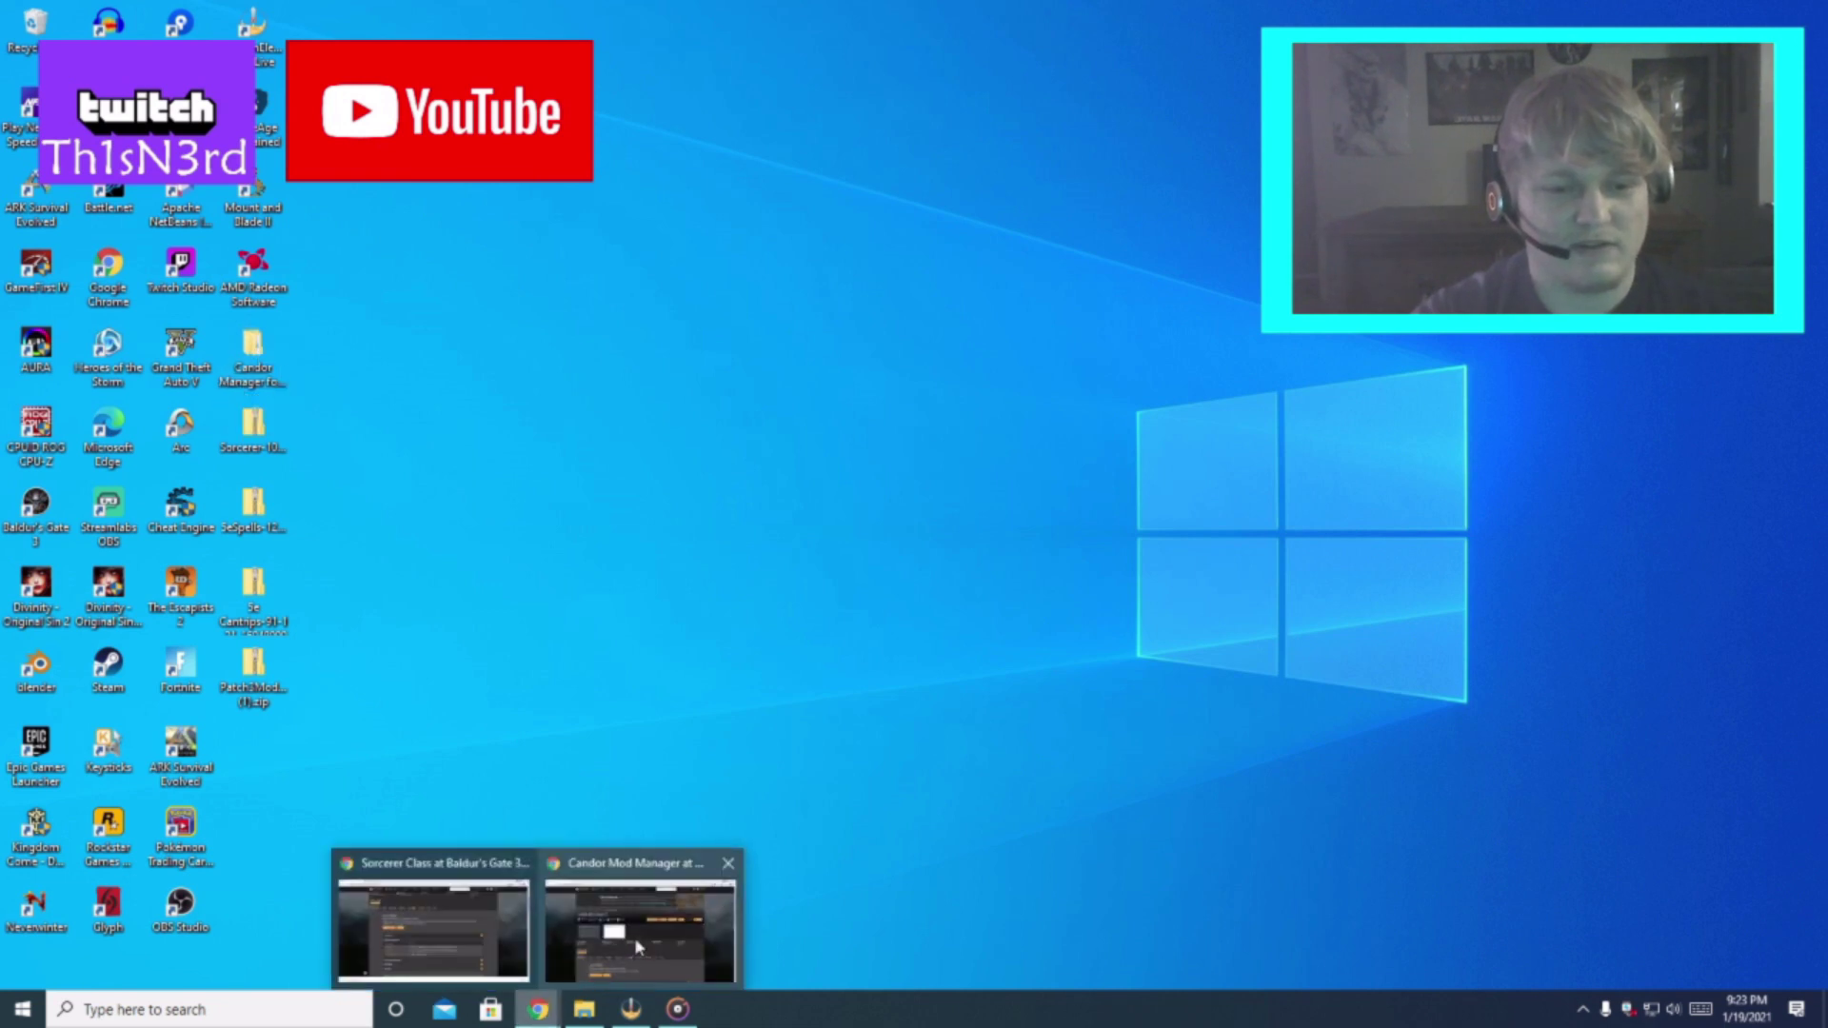
{"action": "left_click", "coordinate": [635, 938]}
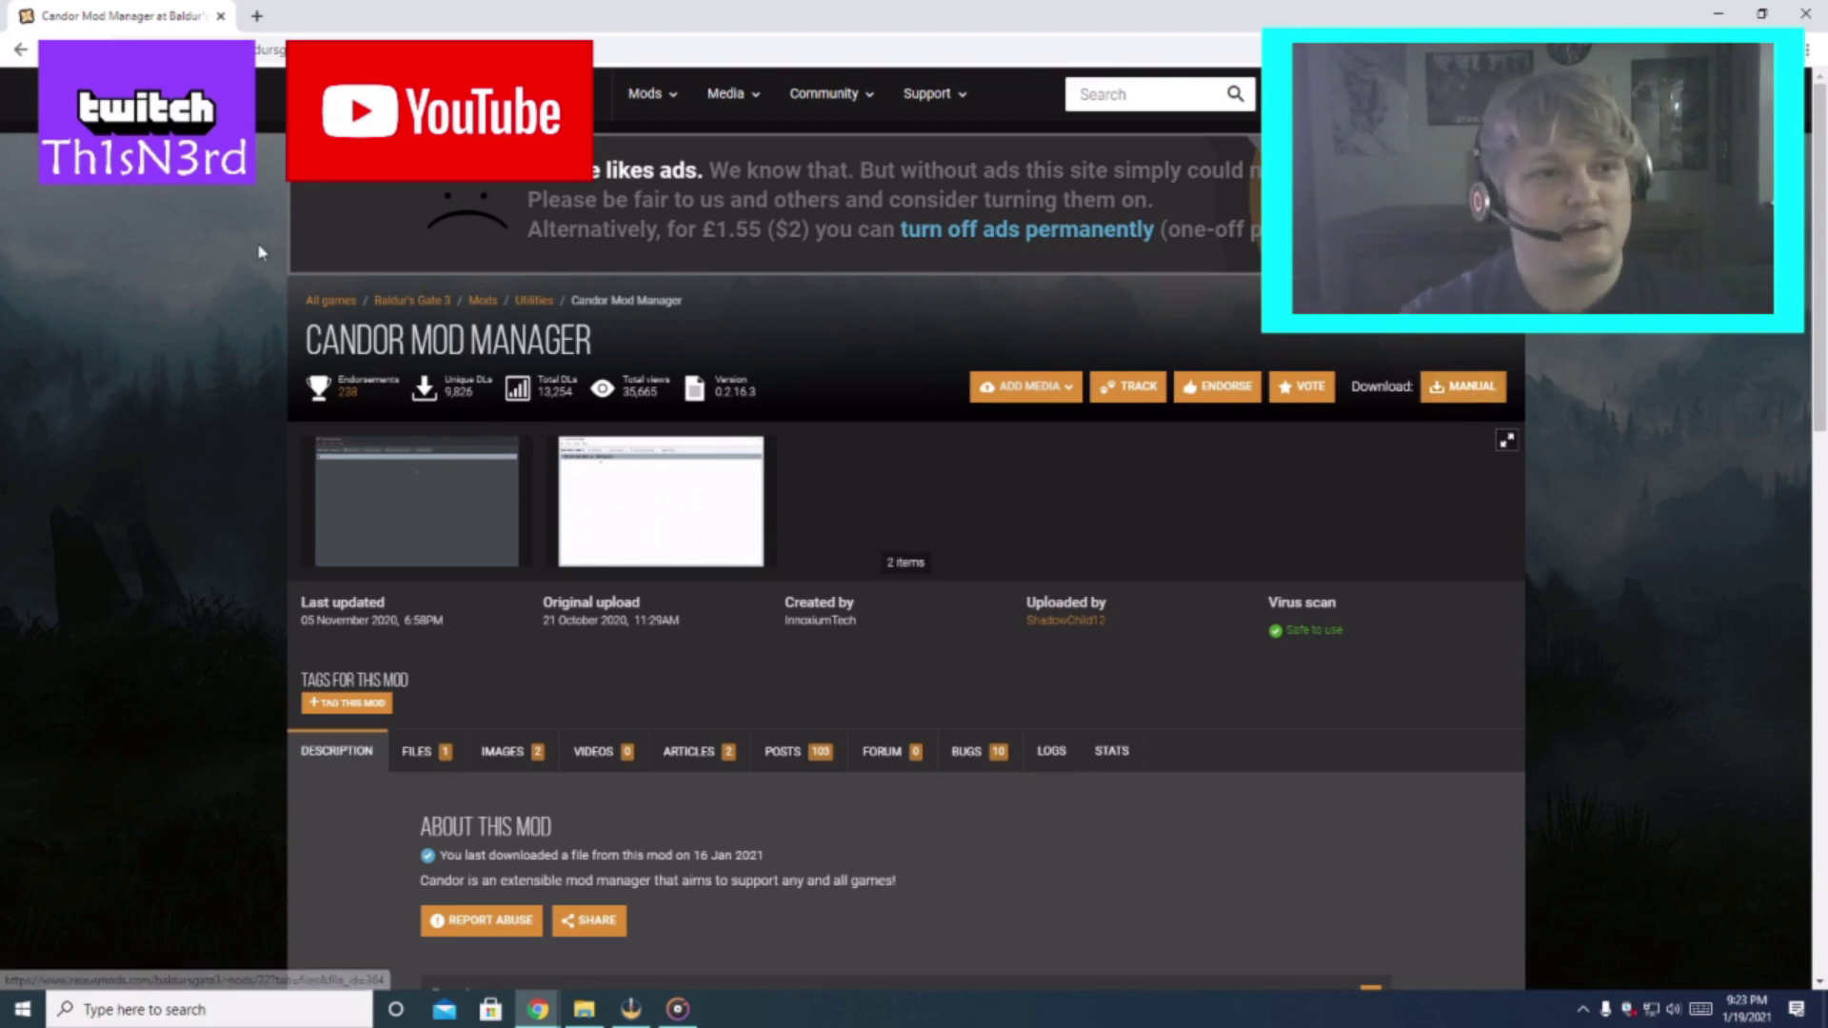
{"action": "left_click", "coordinate": [1720, 16]}
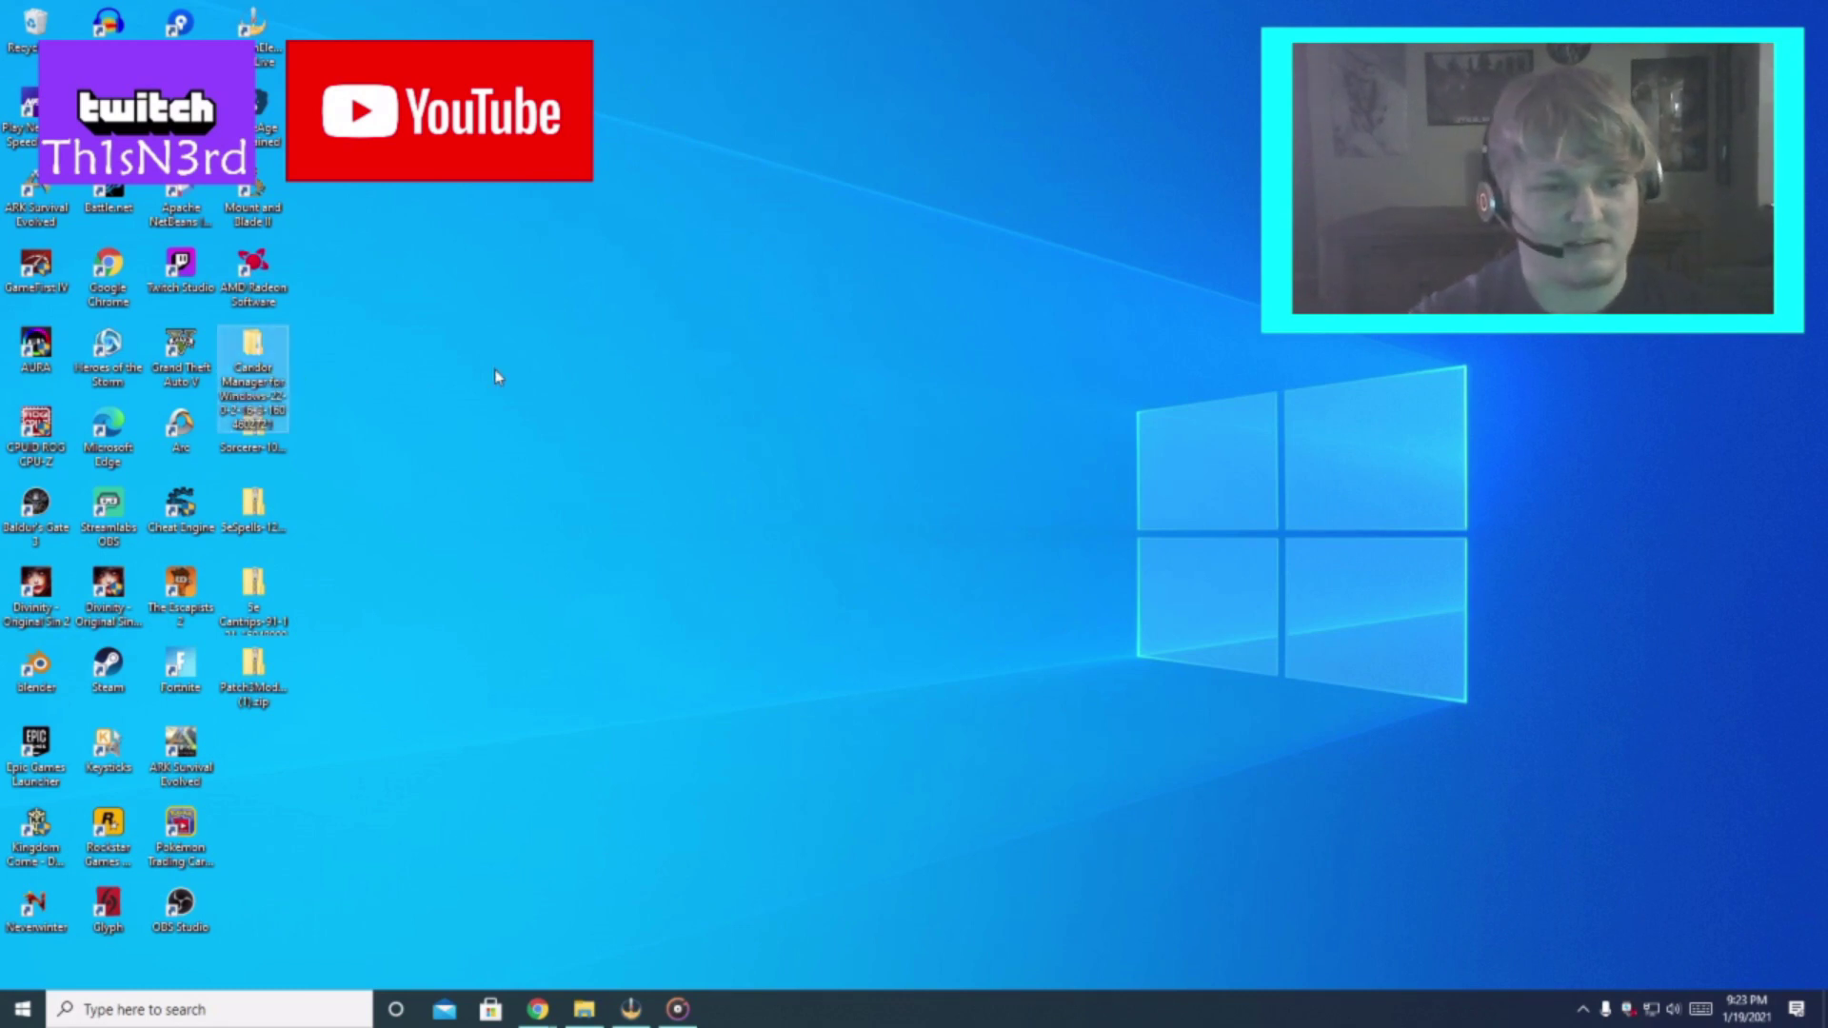
Run CandorManager.exe from the Candor Manager\CandorManager folder as administrator.
{"action": "double_click", "coordinate": [249, 359]}
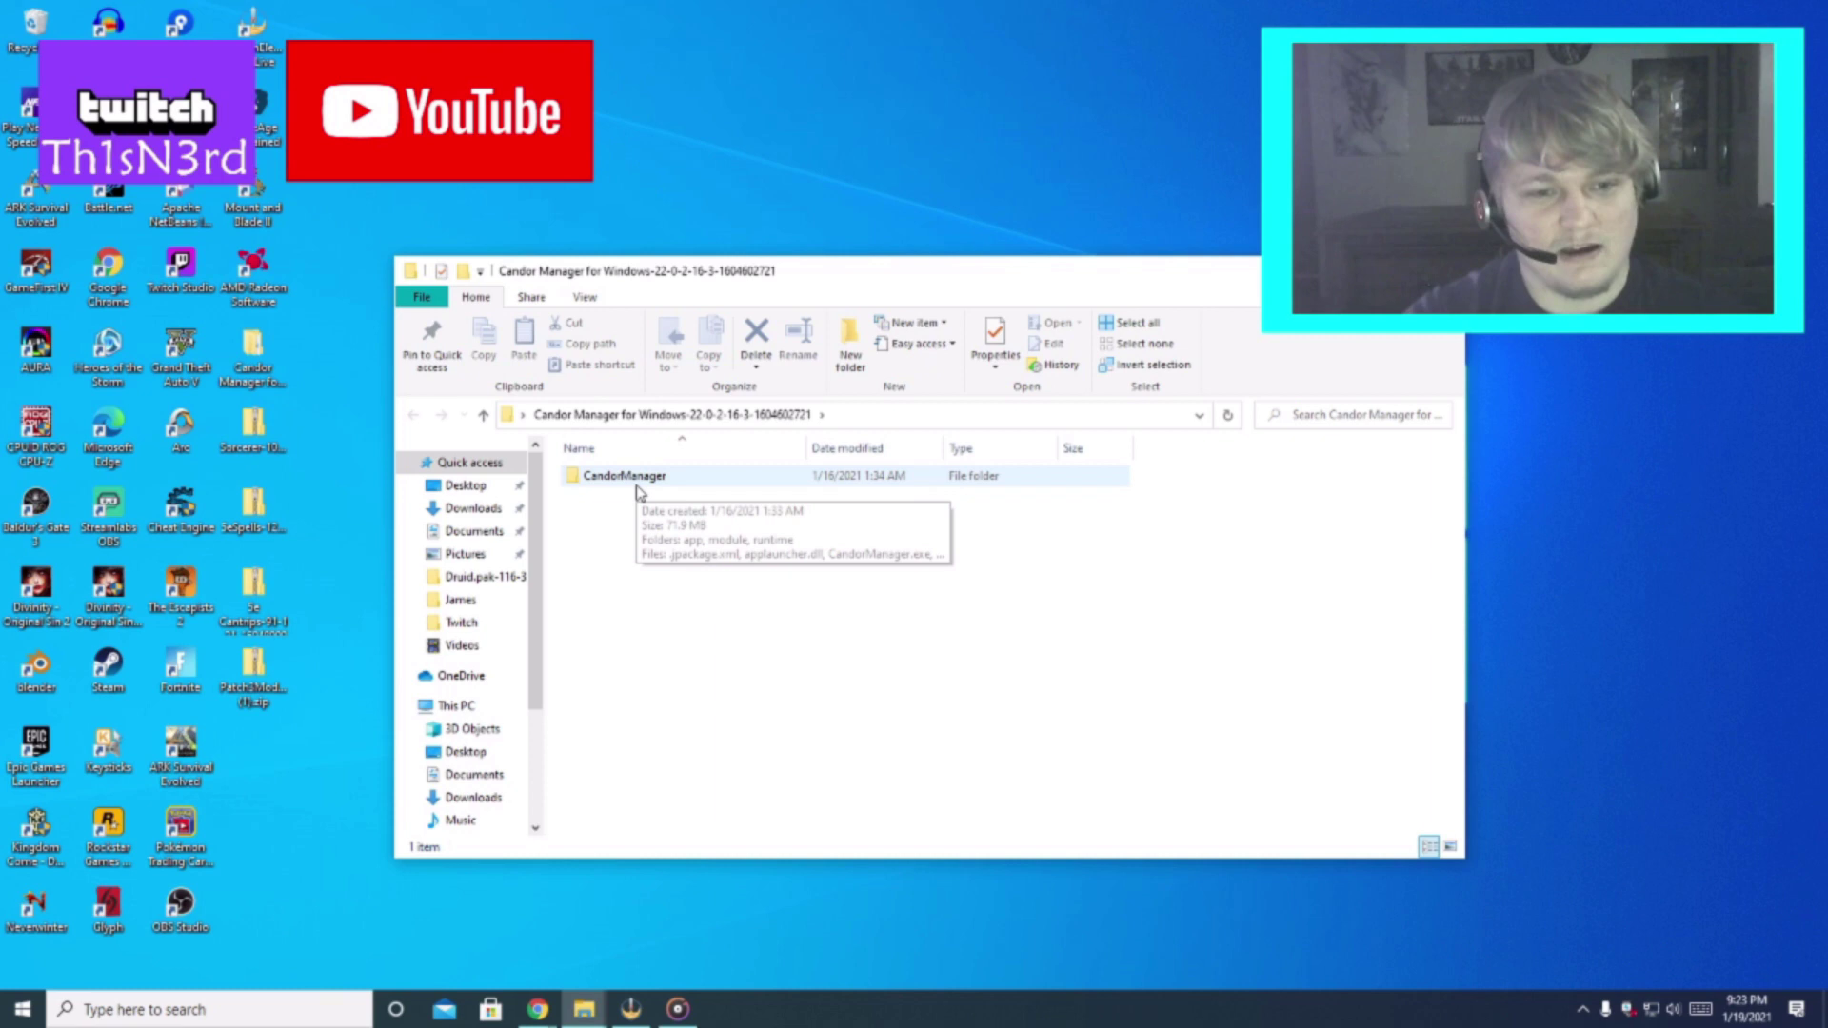
{"action": "double_click", "coordinate": [638, 492]}
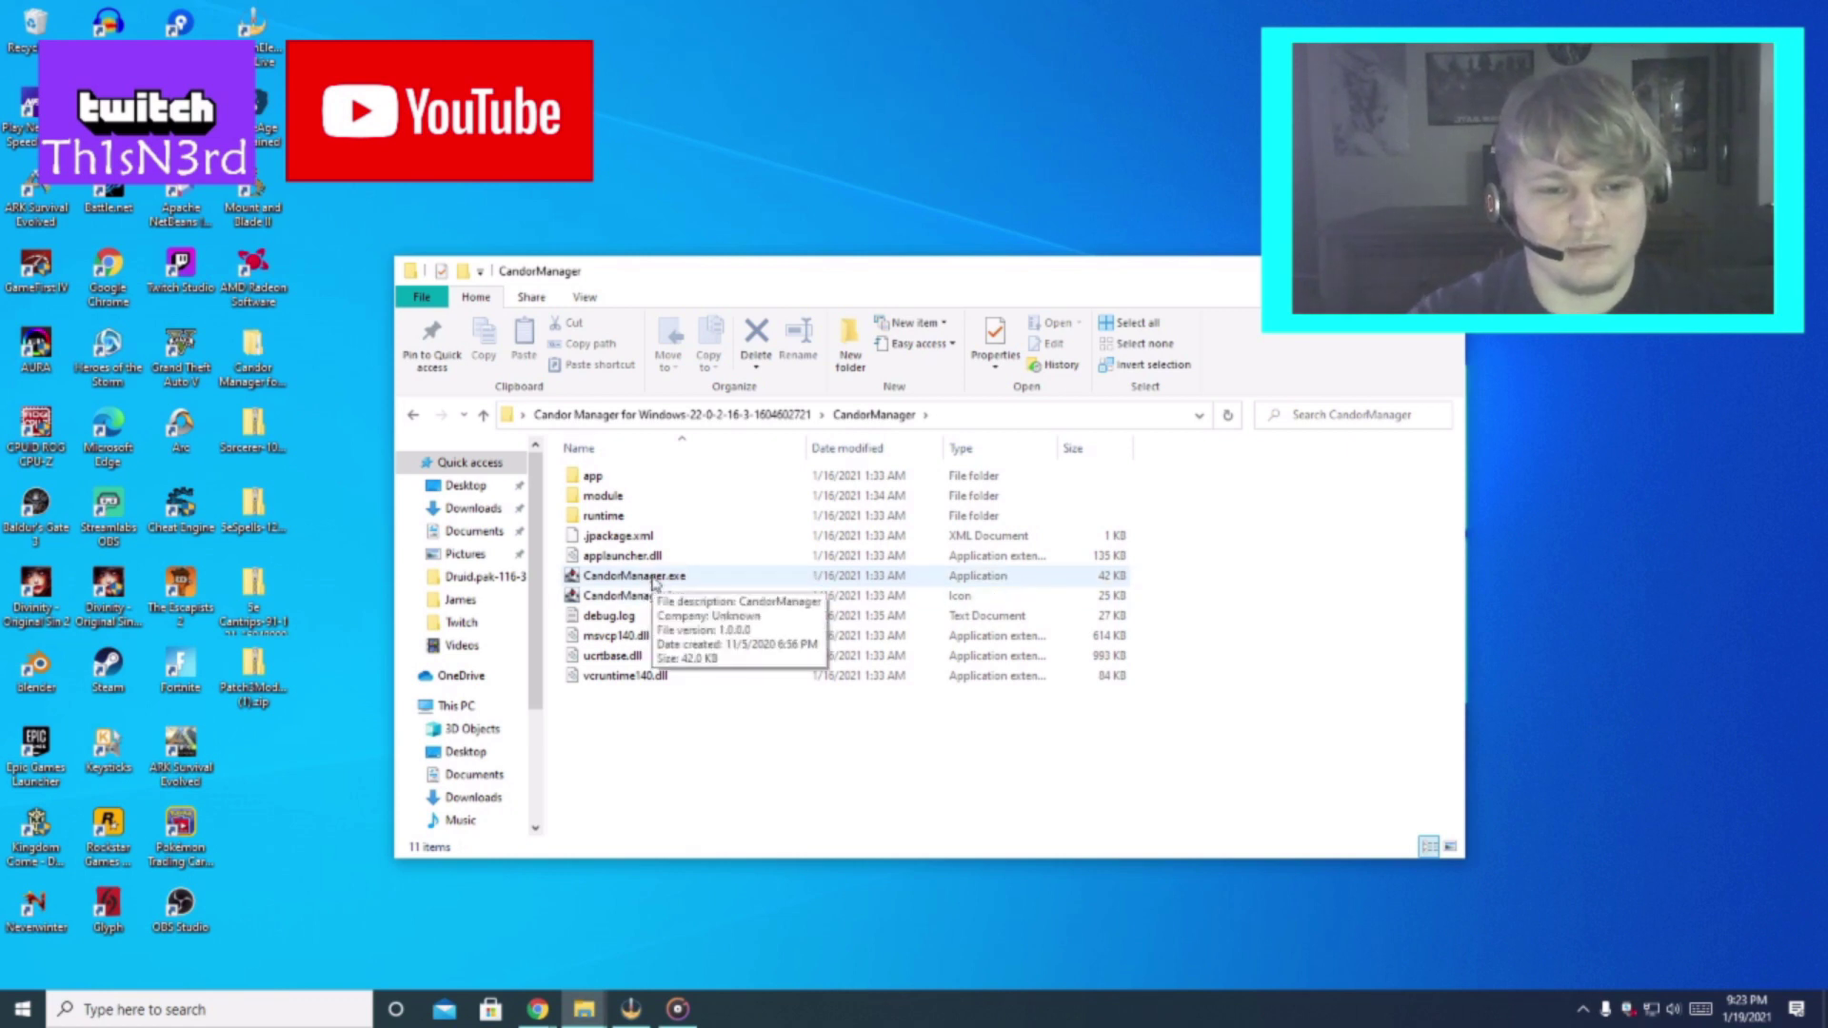
{"action": "right_click", "coordinate": [653, 581]}
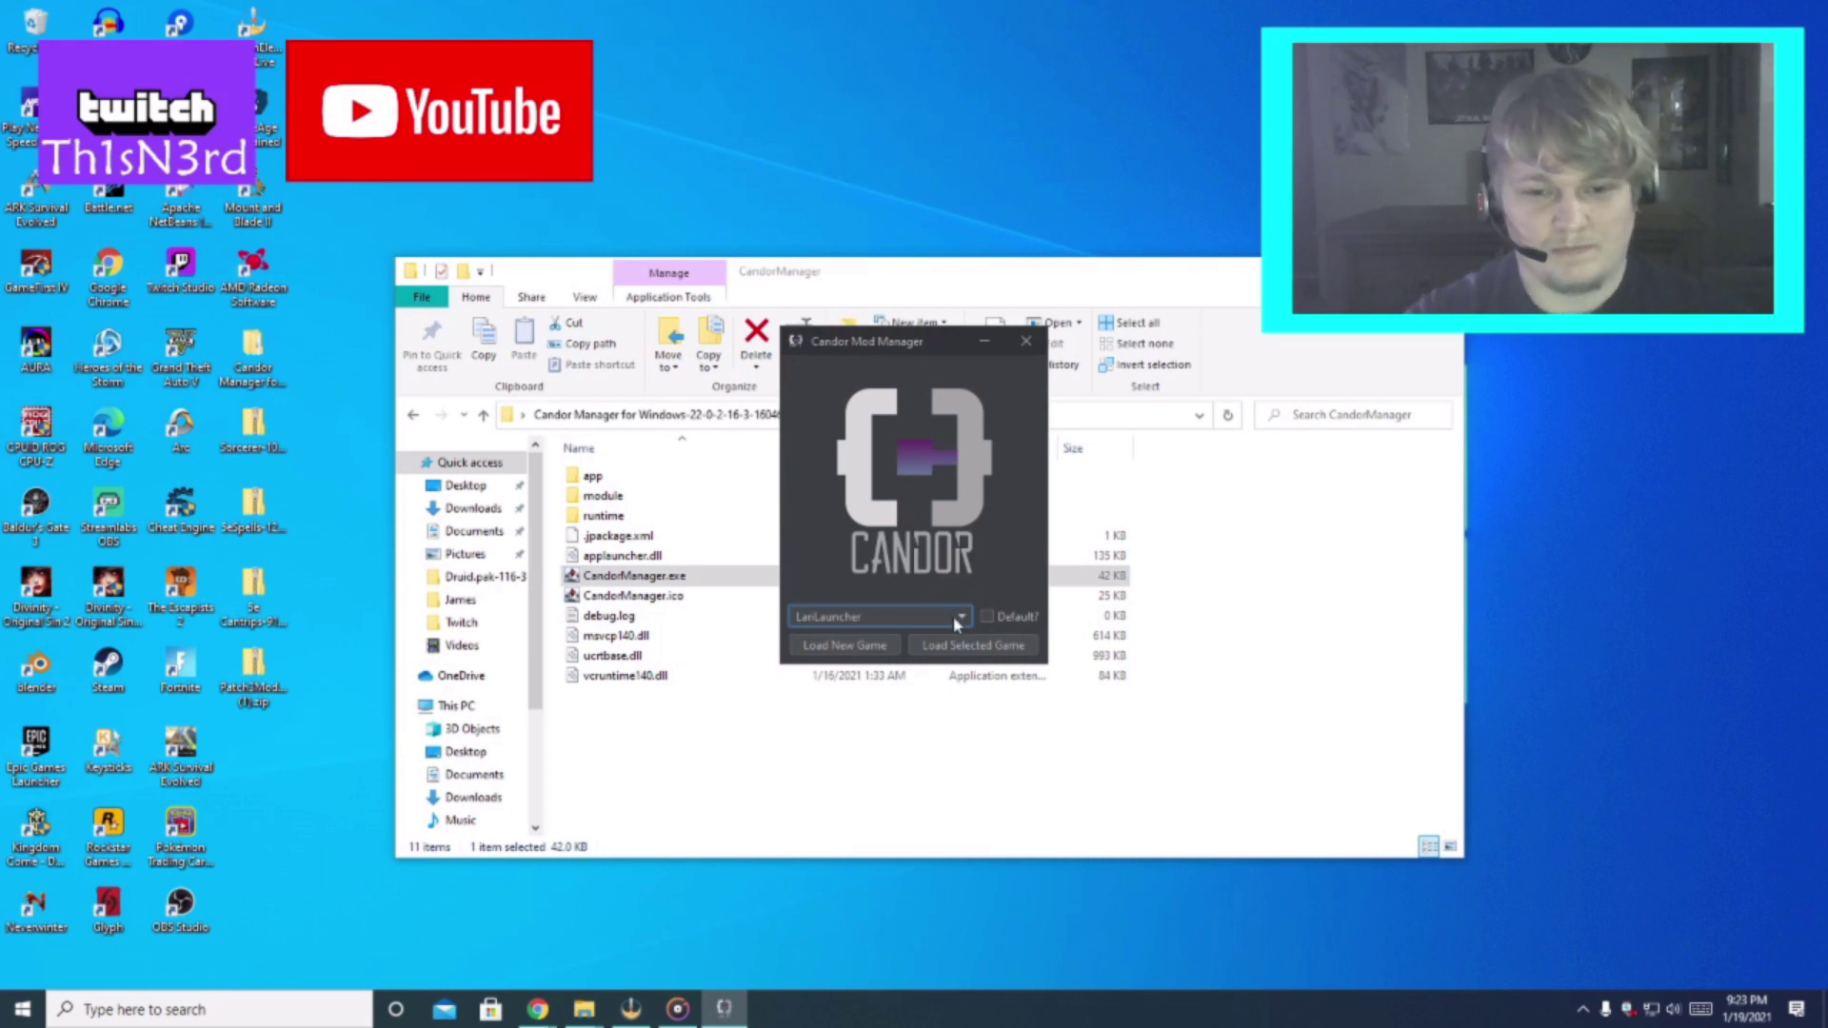
Check the game list options, LariLauncher and Baldur's Gate 3, leaving LariLauncher selected.
{"action": "left_click", "coordinate": [958, 620]}
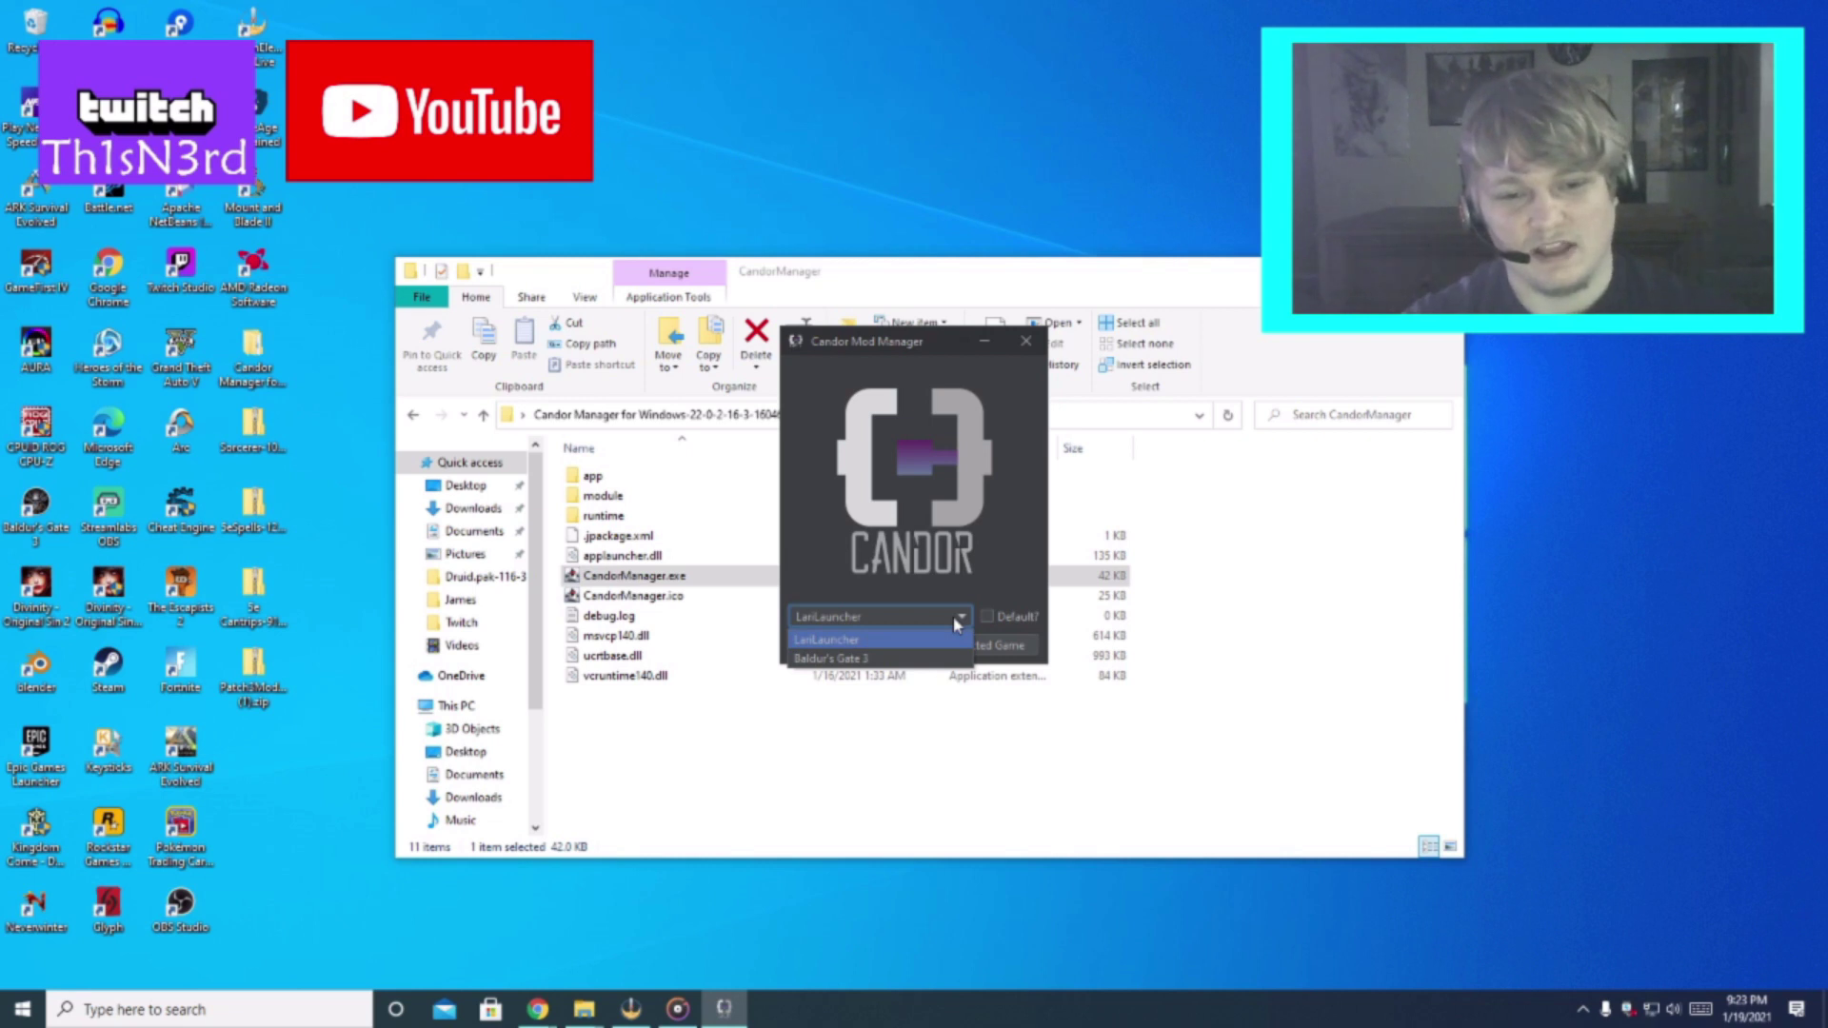
{"action": "left_click", "coordinate": [957, 620]}
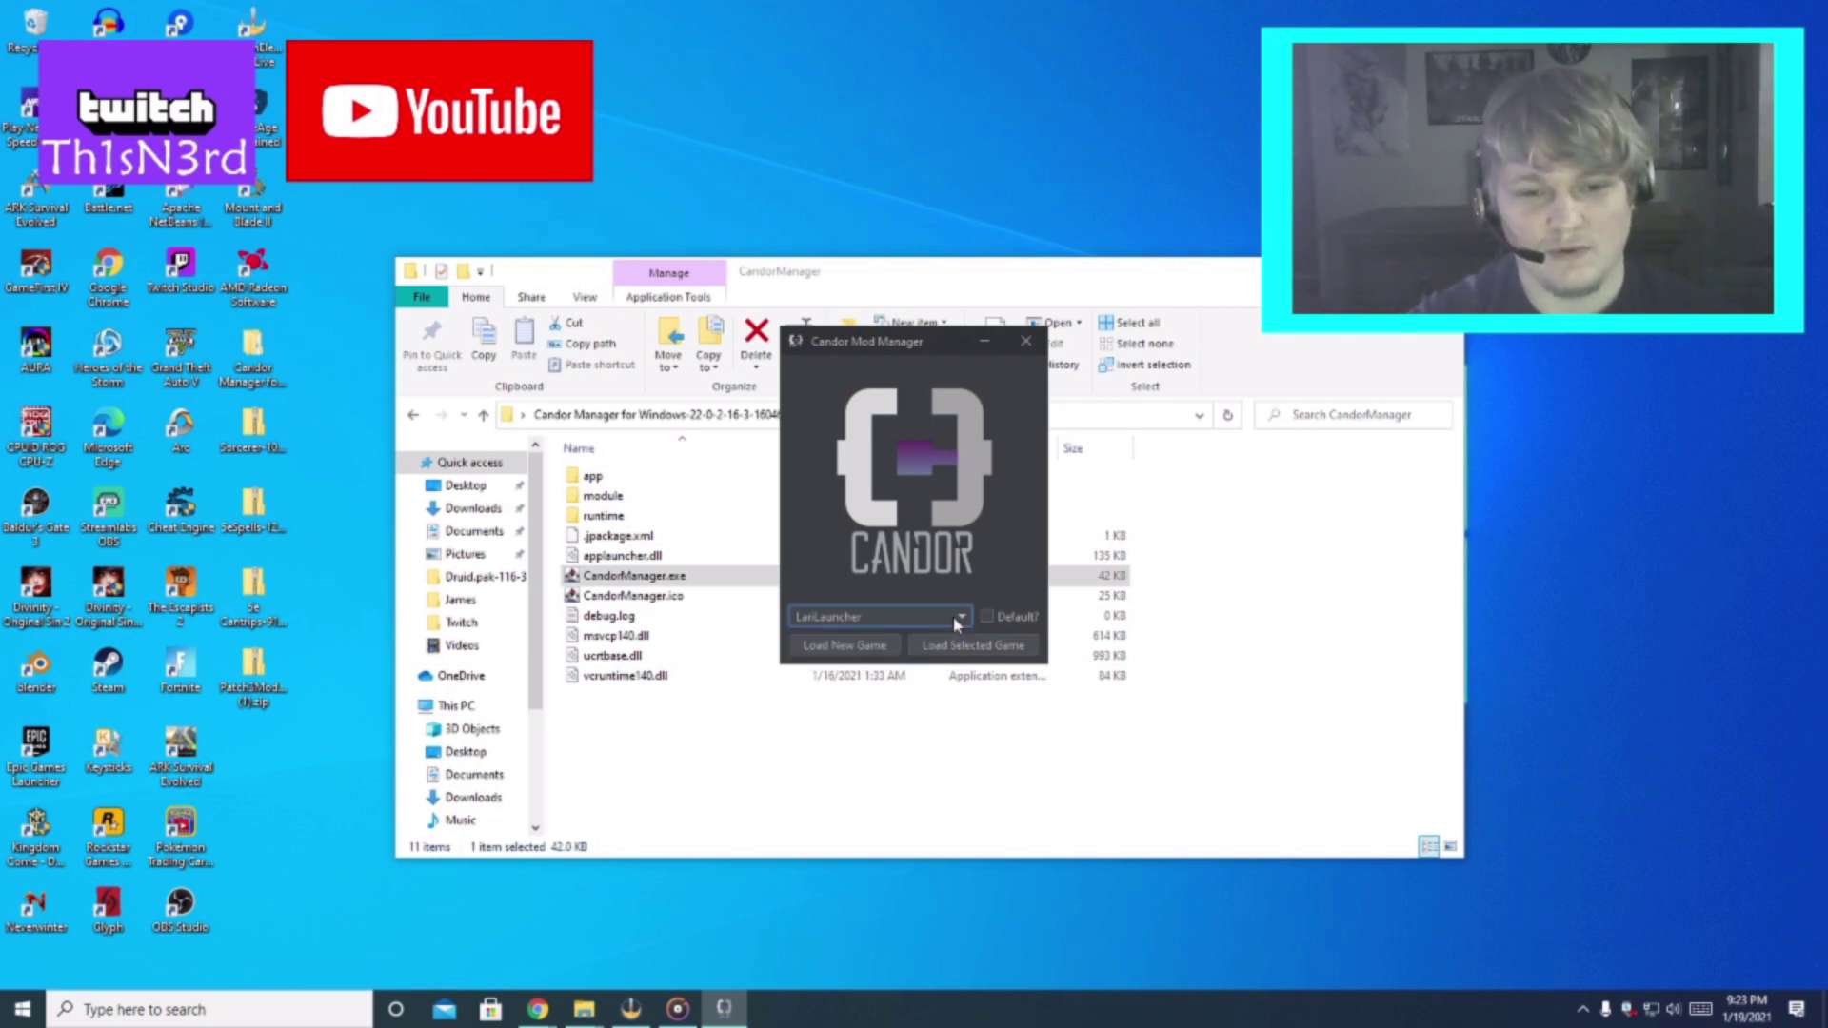
{"action": "left_click", "coordinate": [955, 621]}
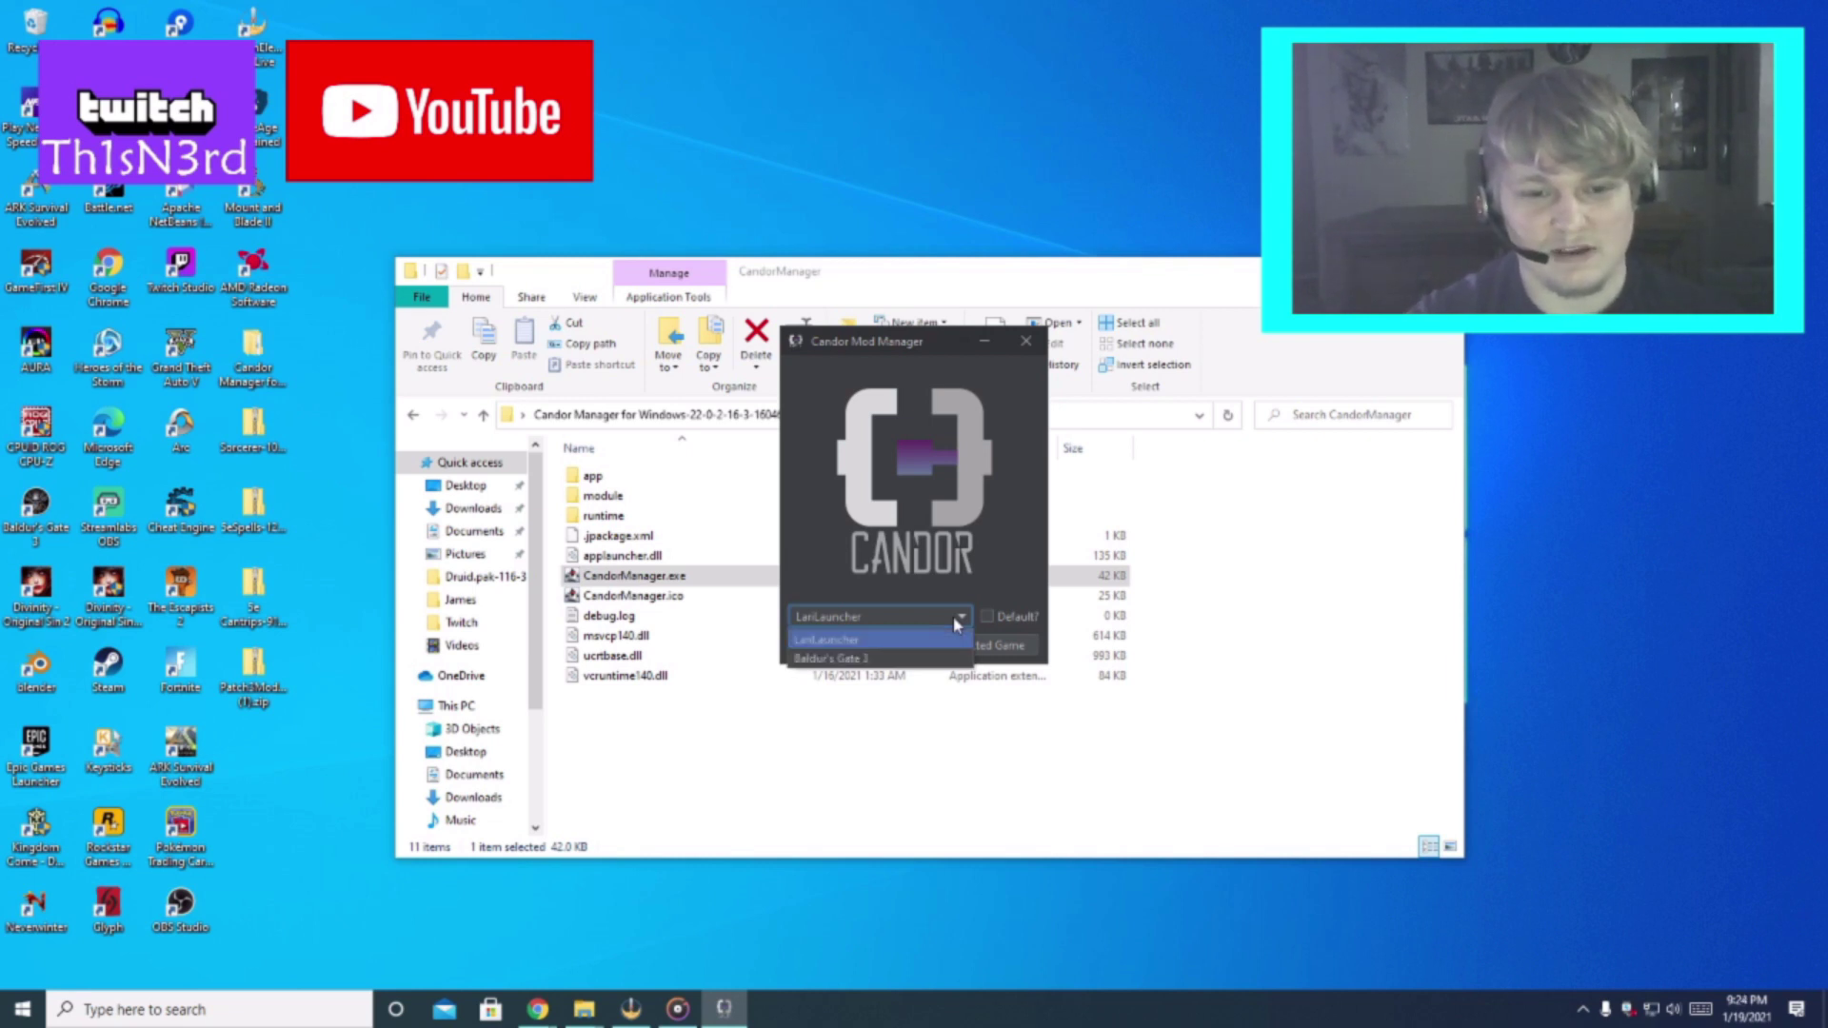
{"action": "left_click", "coordinate": [922, 618]}
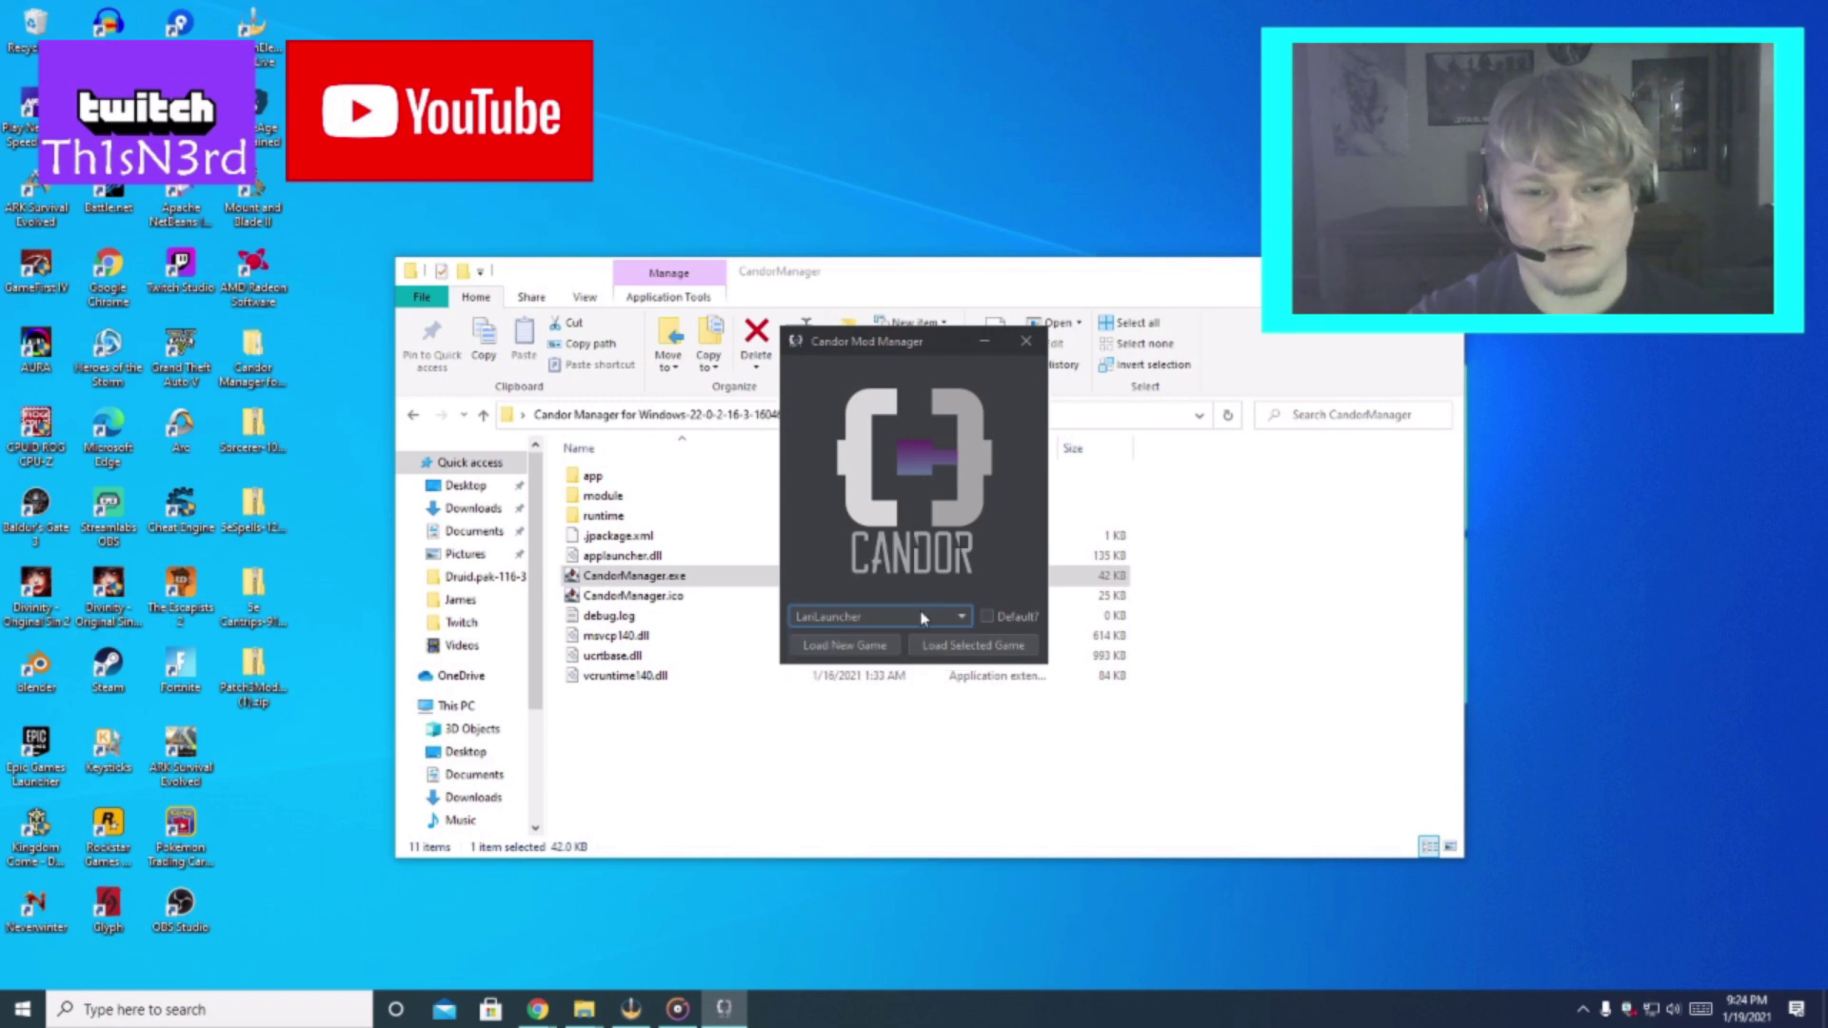
Load a new game using E:\Games\Baldurs Gate 3\bin\bg3_dx11.exe as the executable.
{"action": "left_click", "coordinate": [878, 645]}
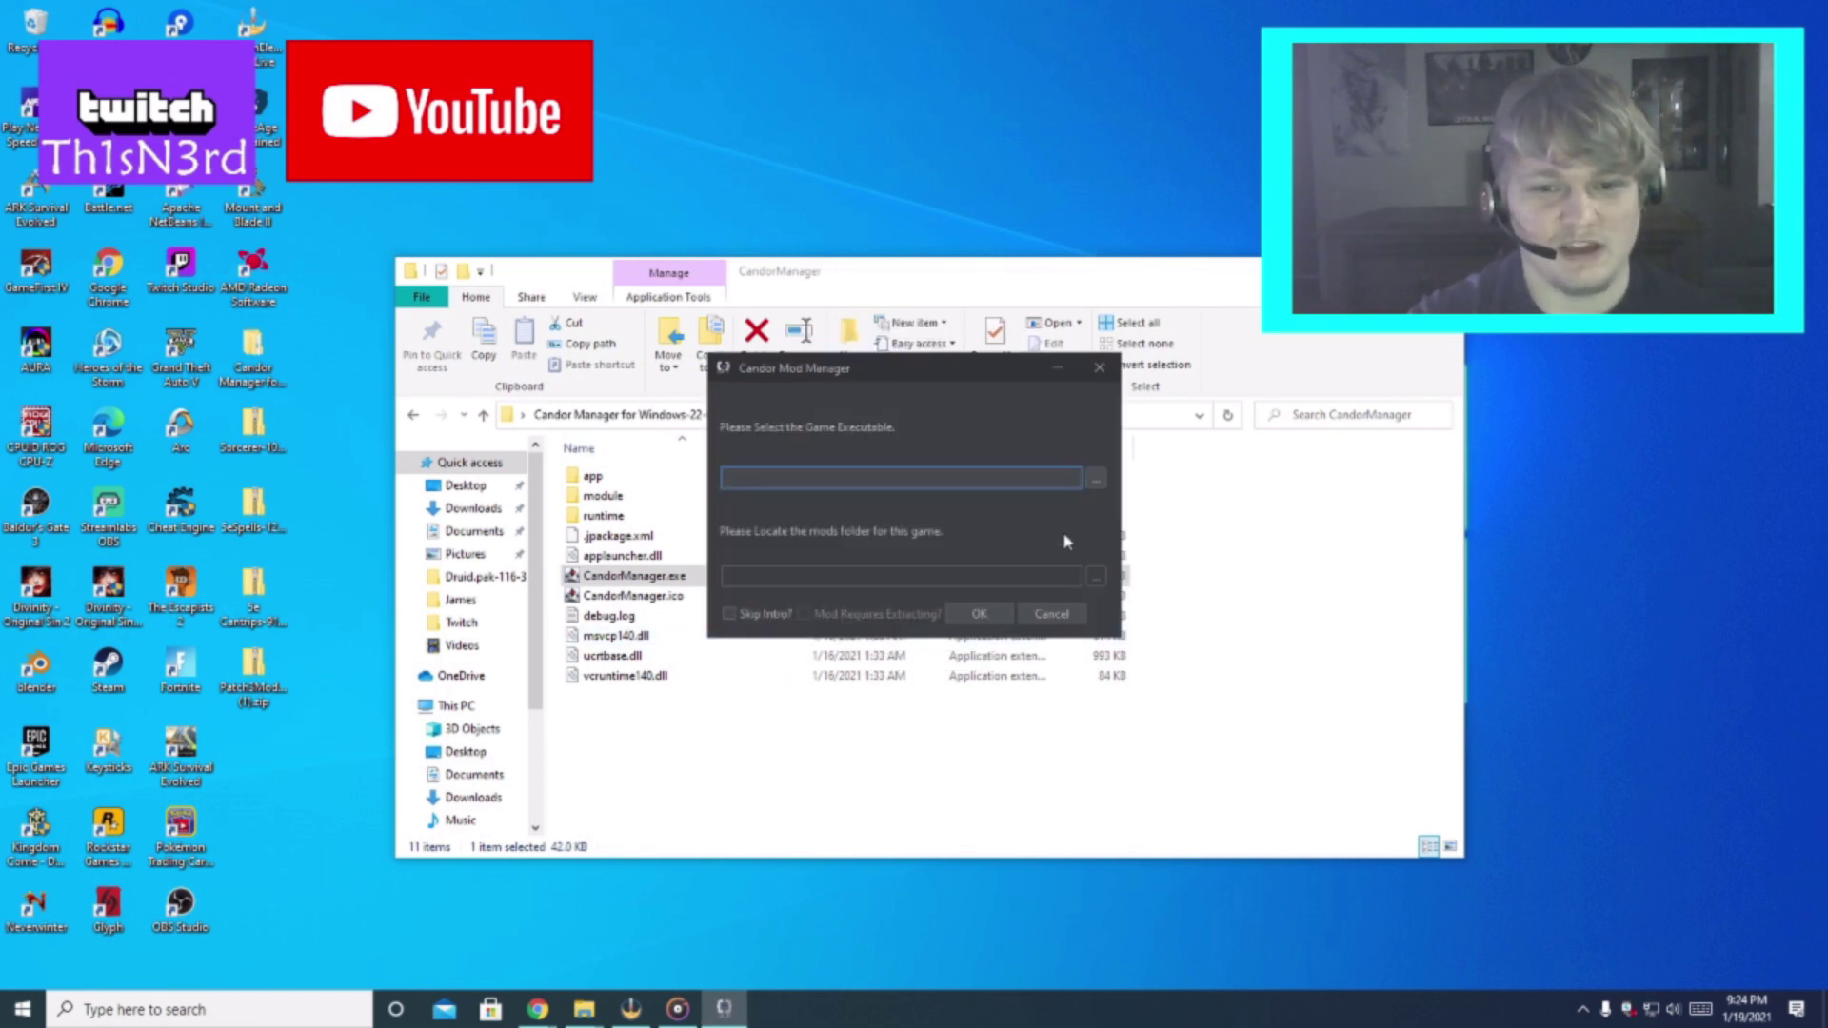
{"action": "left_click", "coordinate": [1096, 479]}
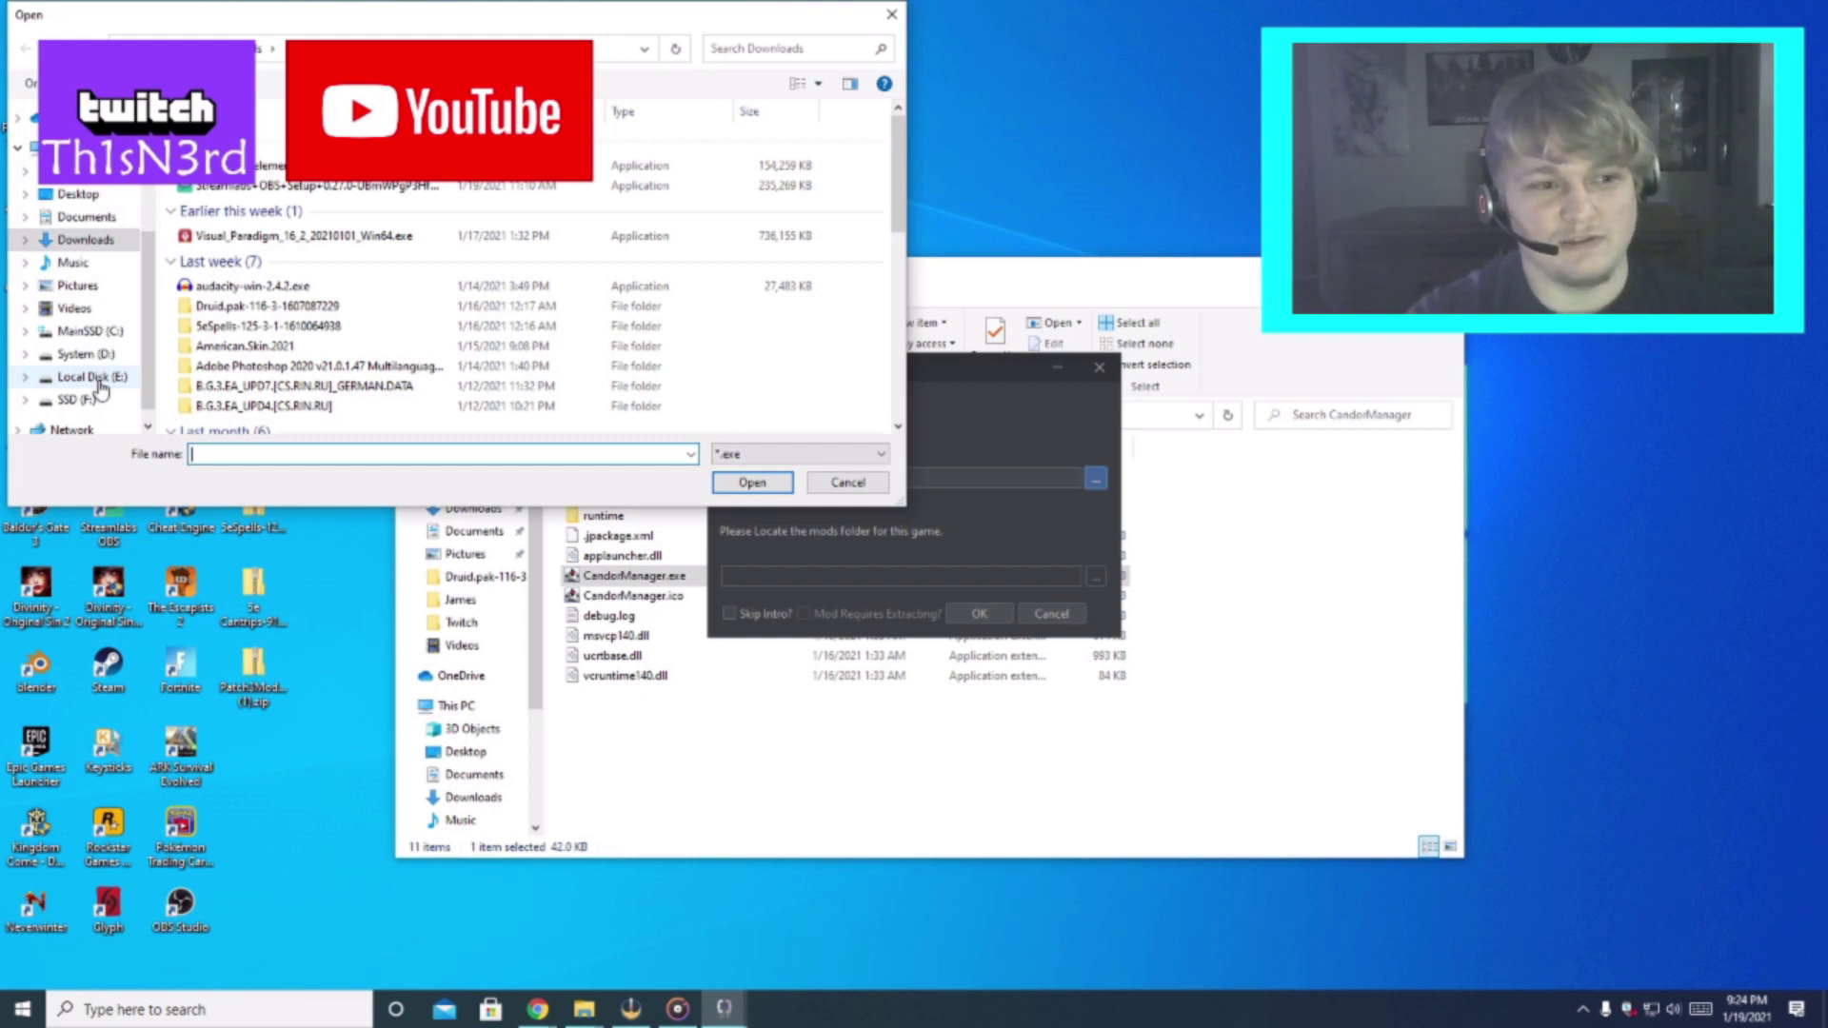
{"action": "left_click", "coordinate": [99, 380]}
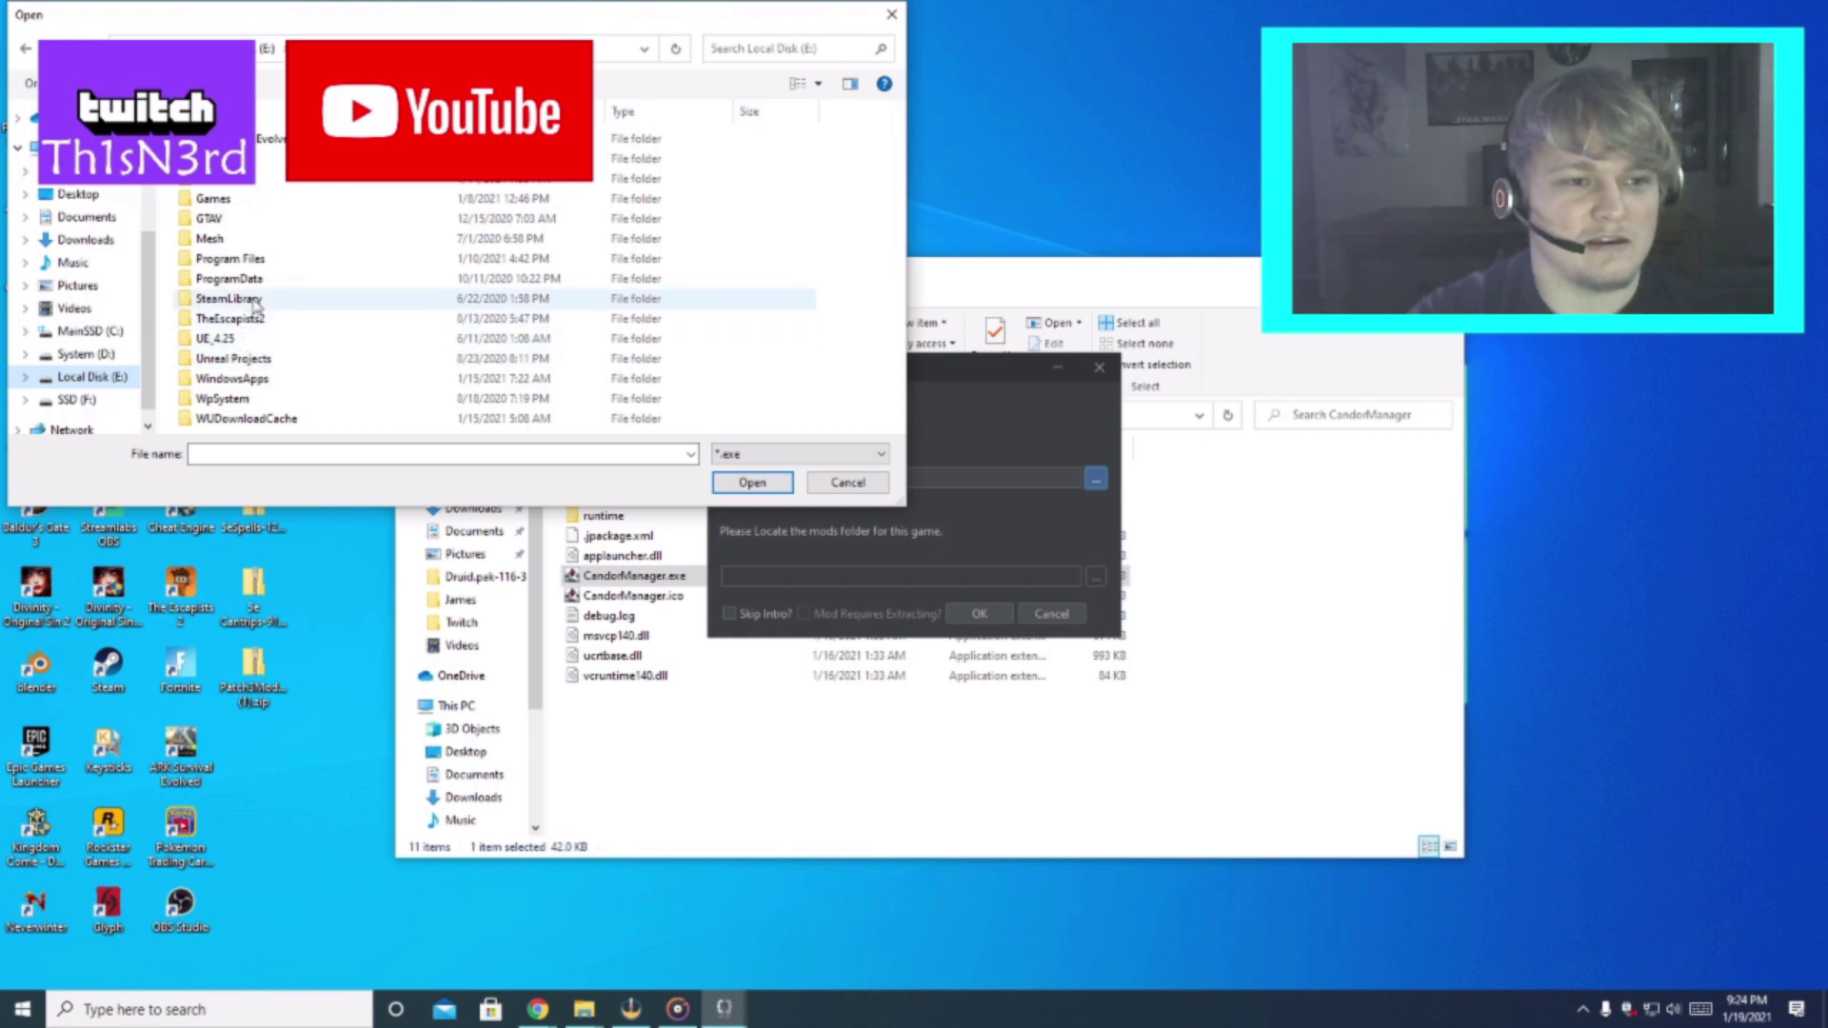
{"action": "left_click", "coordinate": [238, 202]}
{"action": "double_click", "coordinate": [238, 202]}
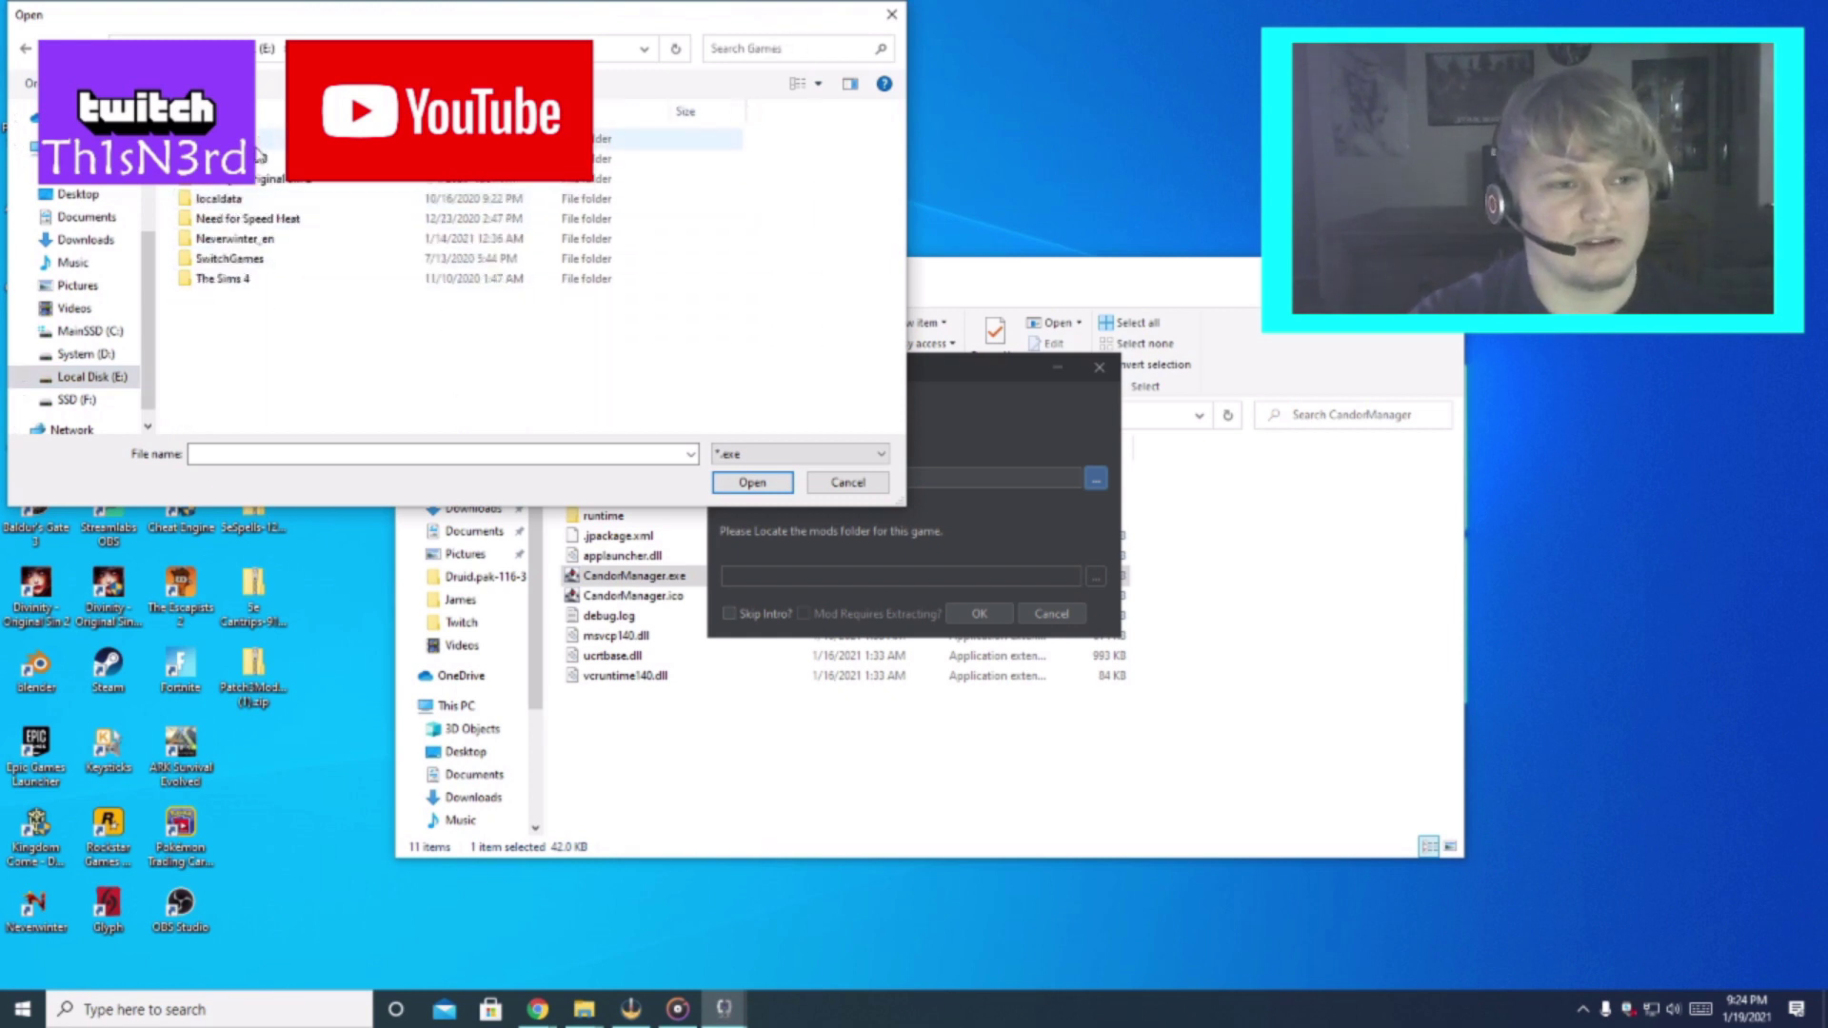
{"action": "double_click", "coordinate": [257, 159]}
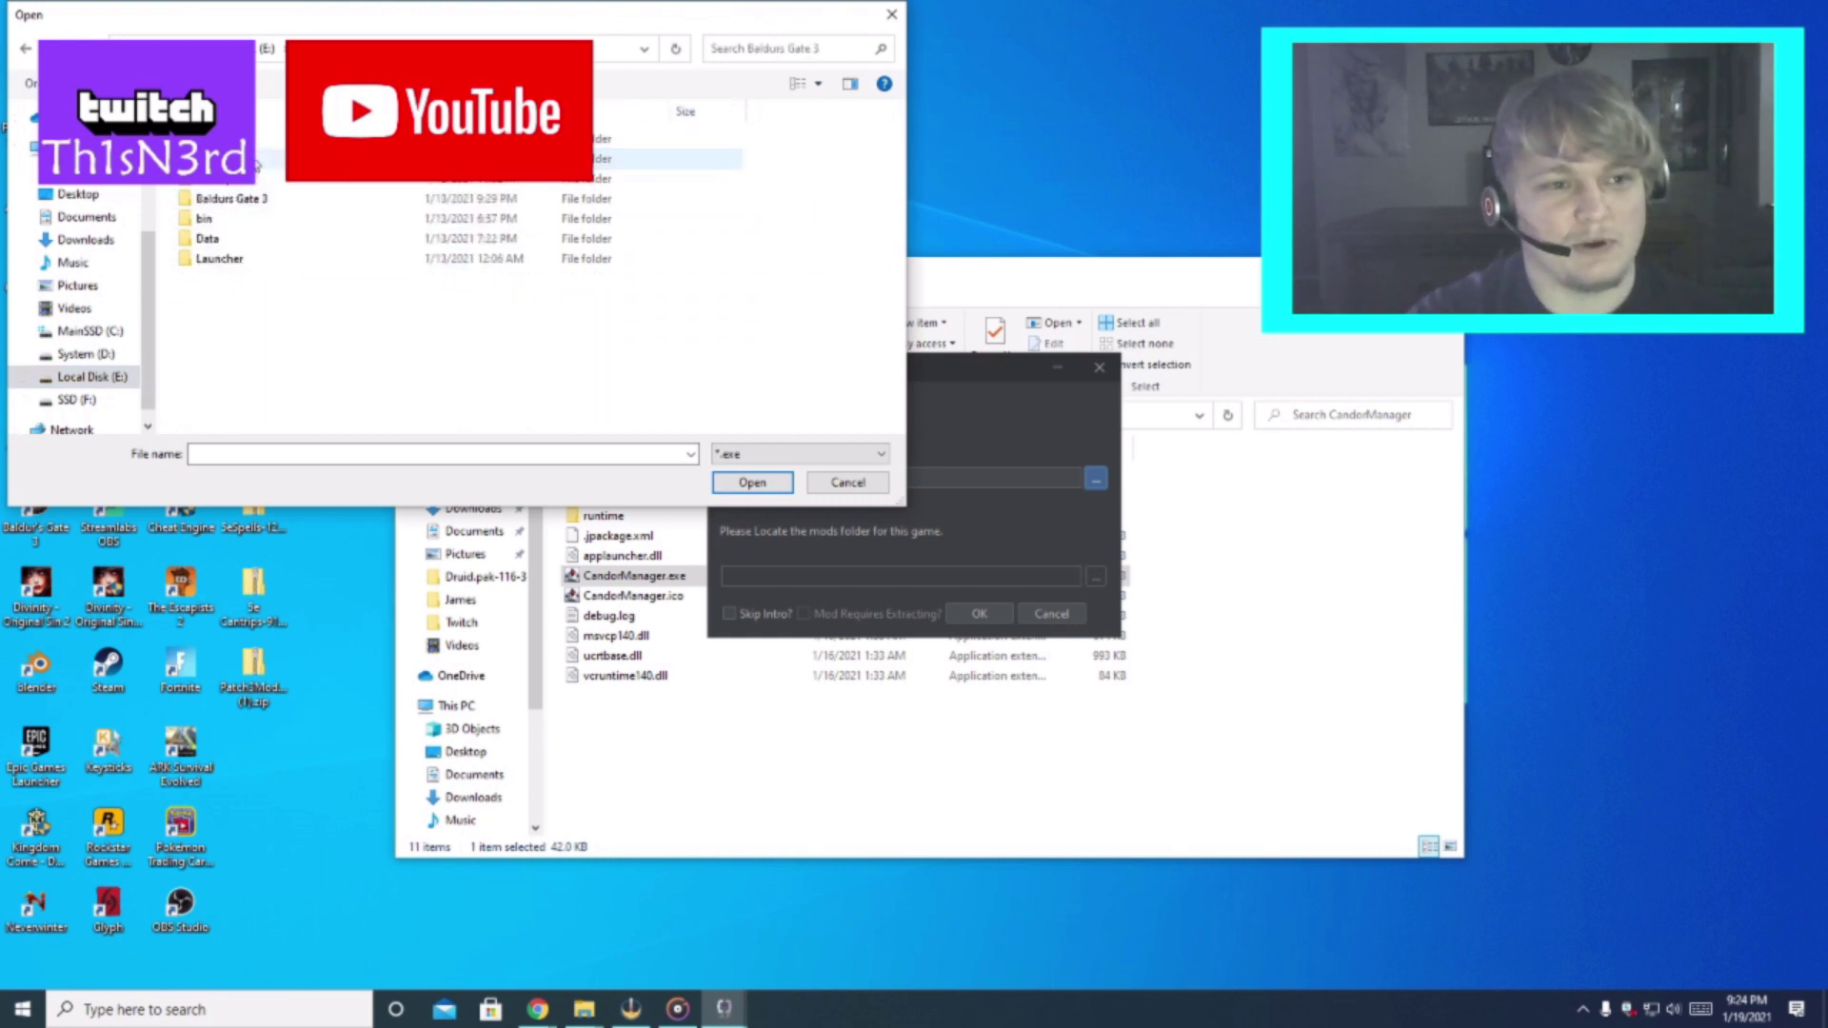
{"action": "double_click", "coordinate": [241, 220]}
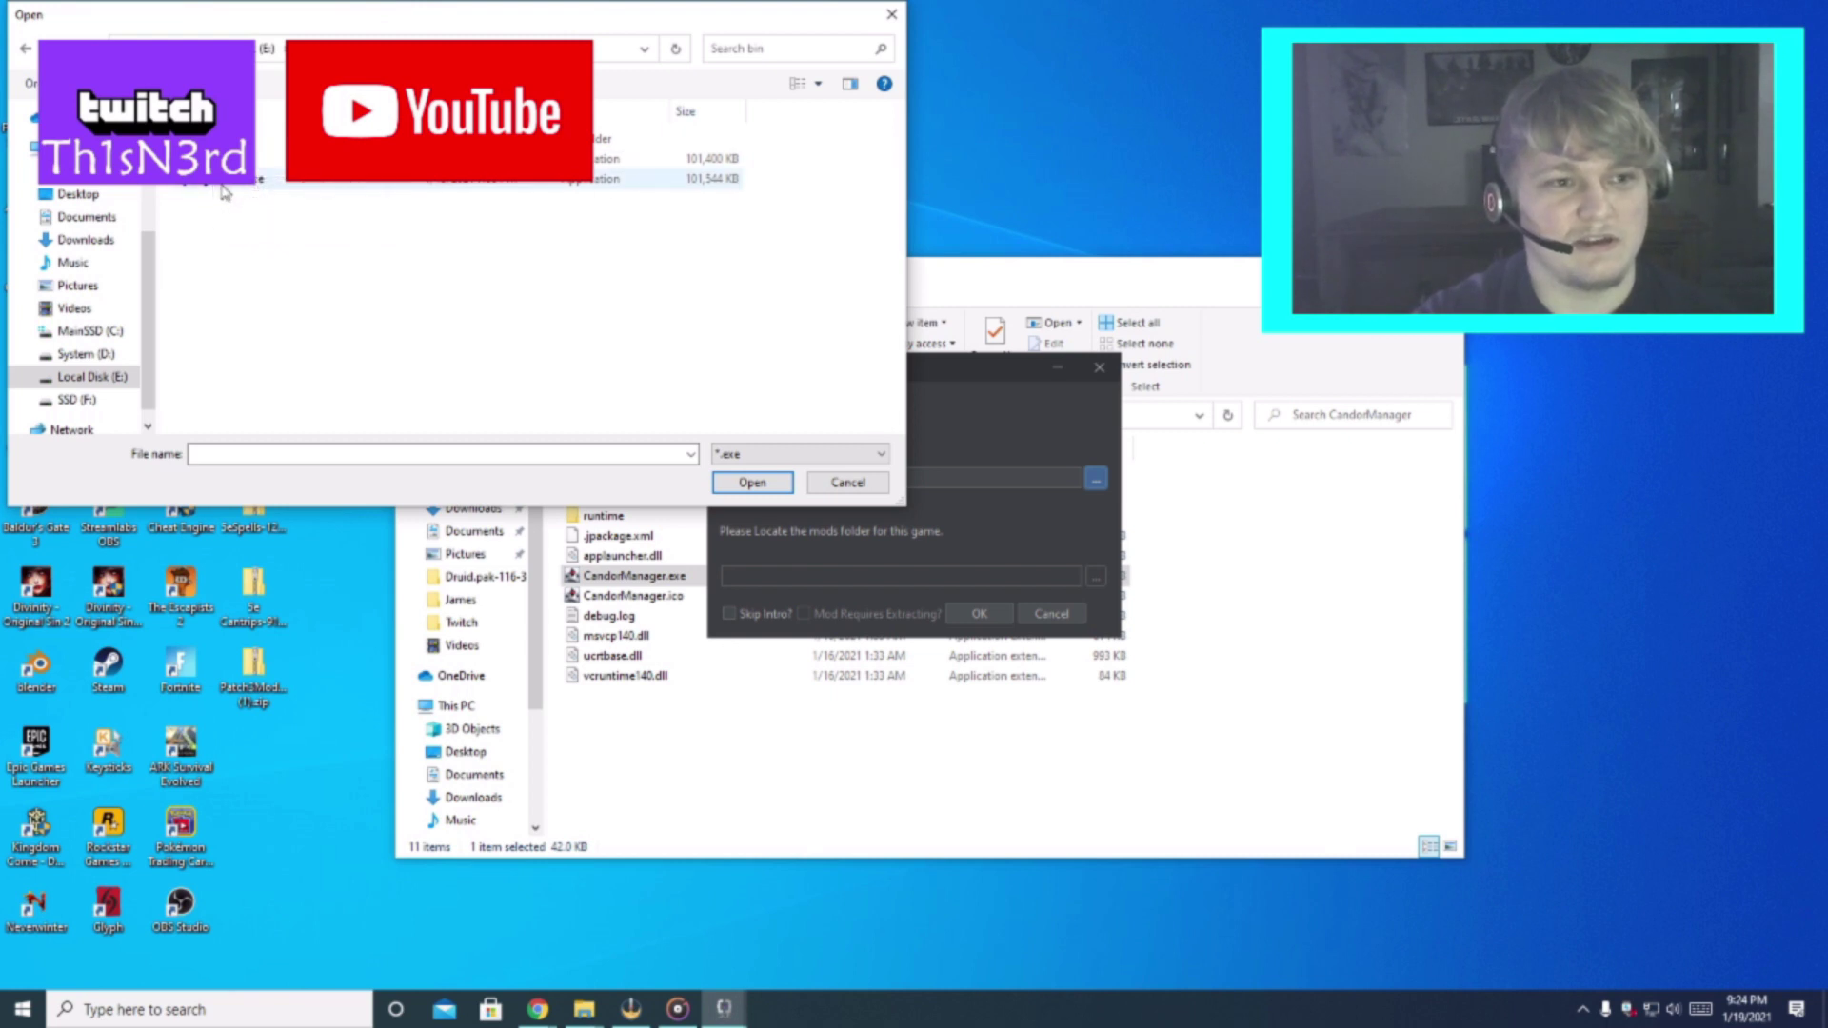
{"action": "left_click", "coordinate": [232, 183]}
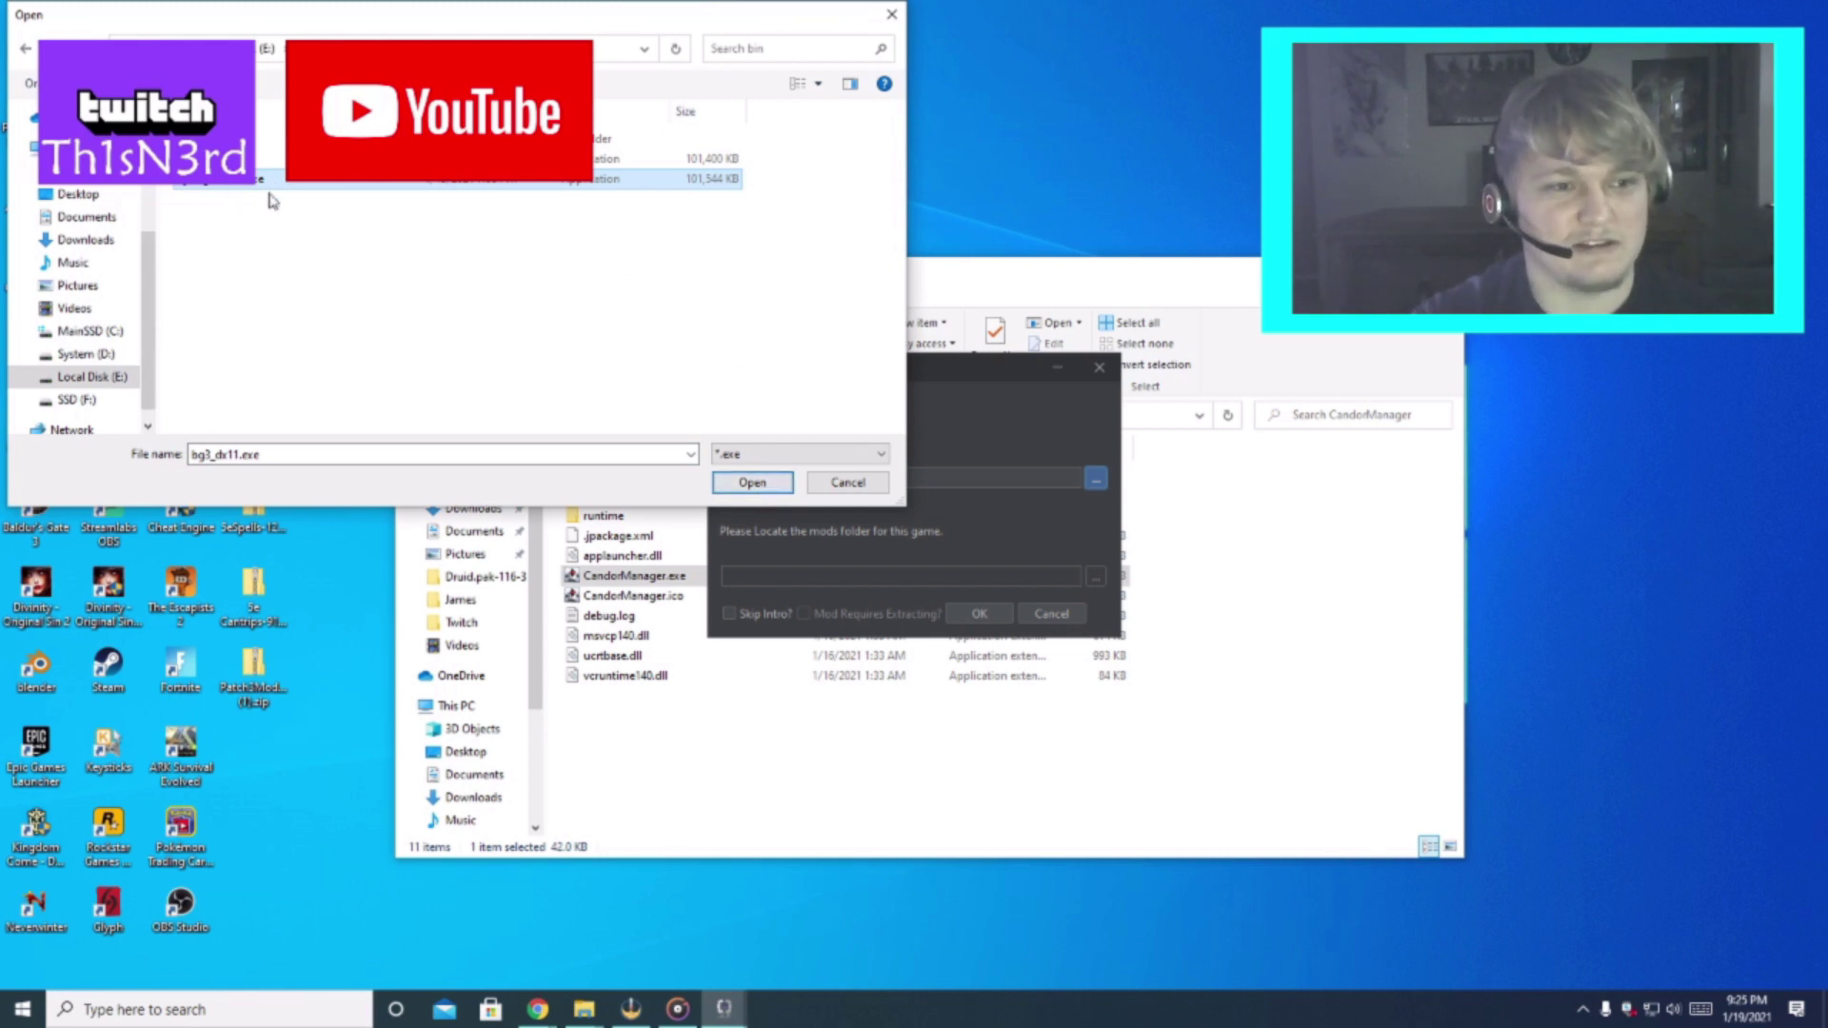
{"action": "left_click", "coordinate": [752, 483]}
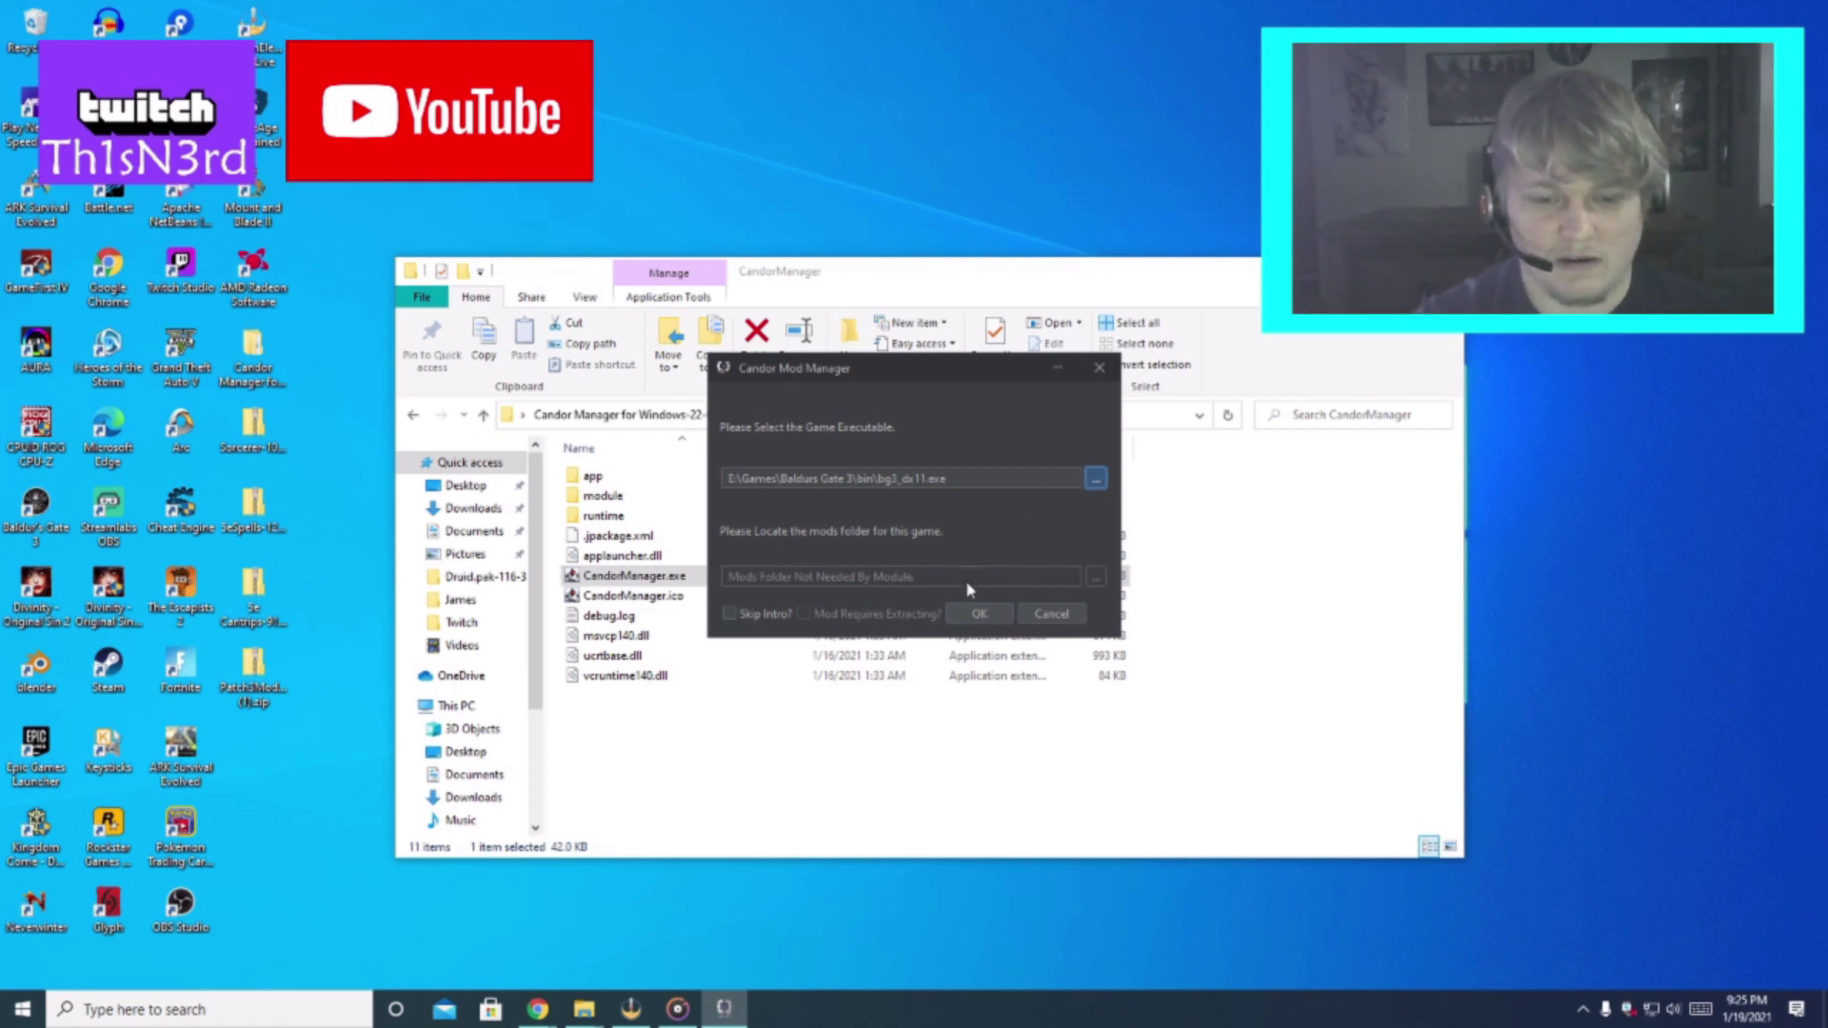
{"action": "left_click", "coordinate": [979, 615]}
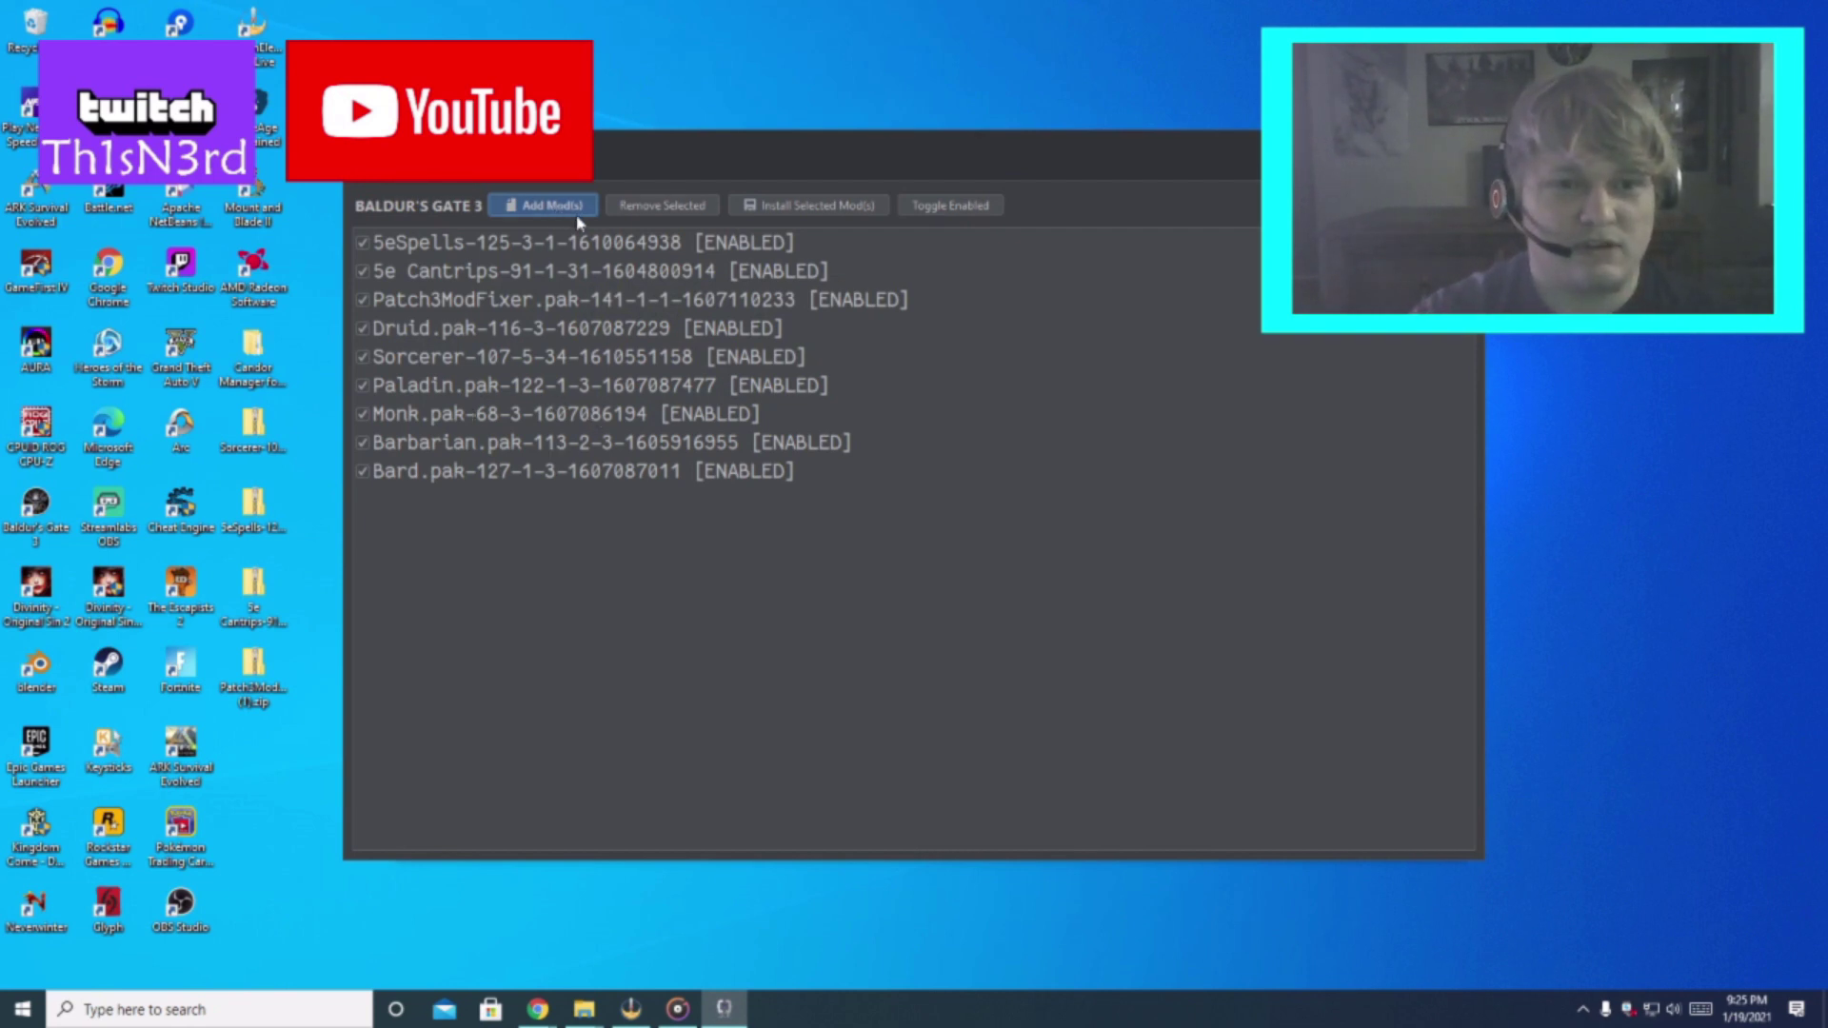
Add the 5e Cantrips, 5eSpells, Patch3ModFixer and Sorcerer zips from the Desktop.
{"action": "left_click", "coordinate": [553, 207]}
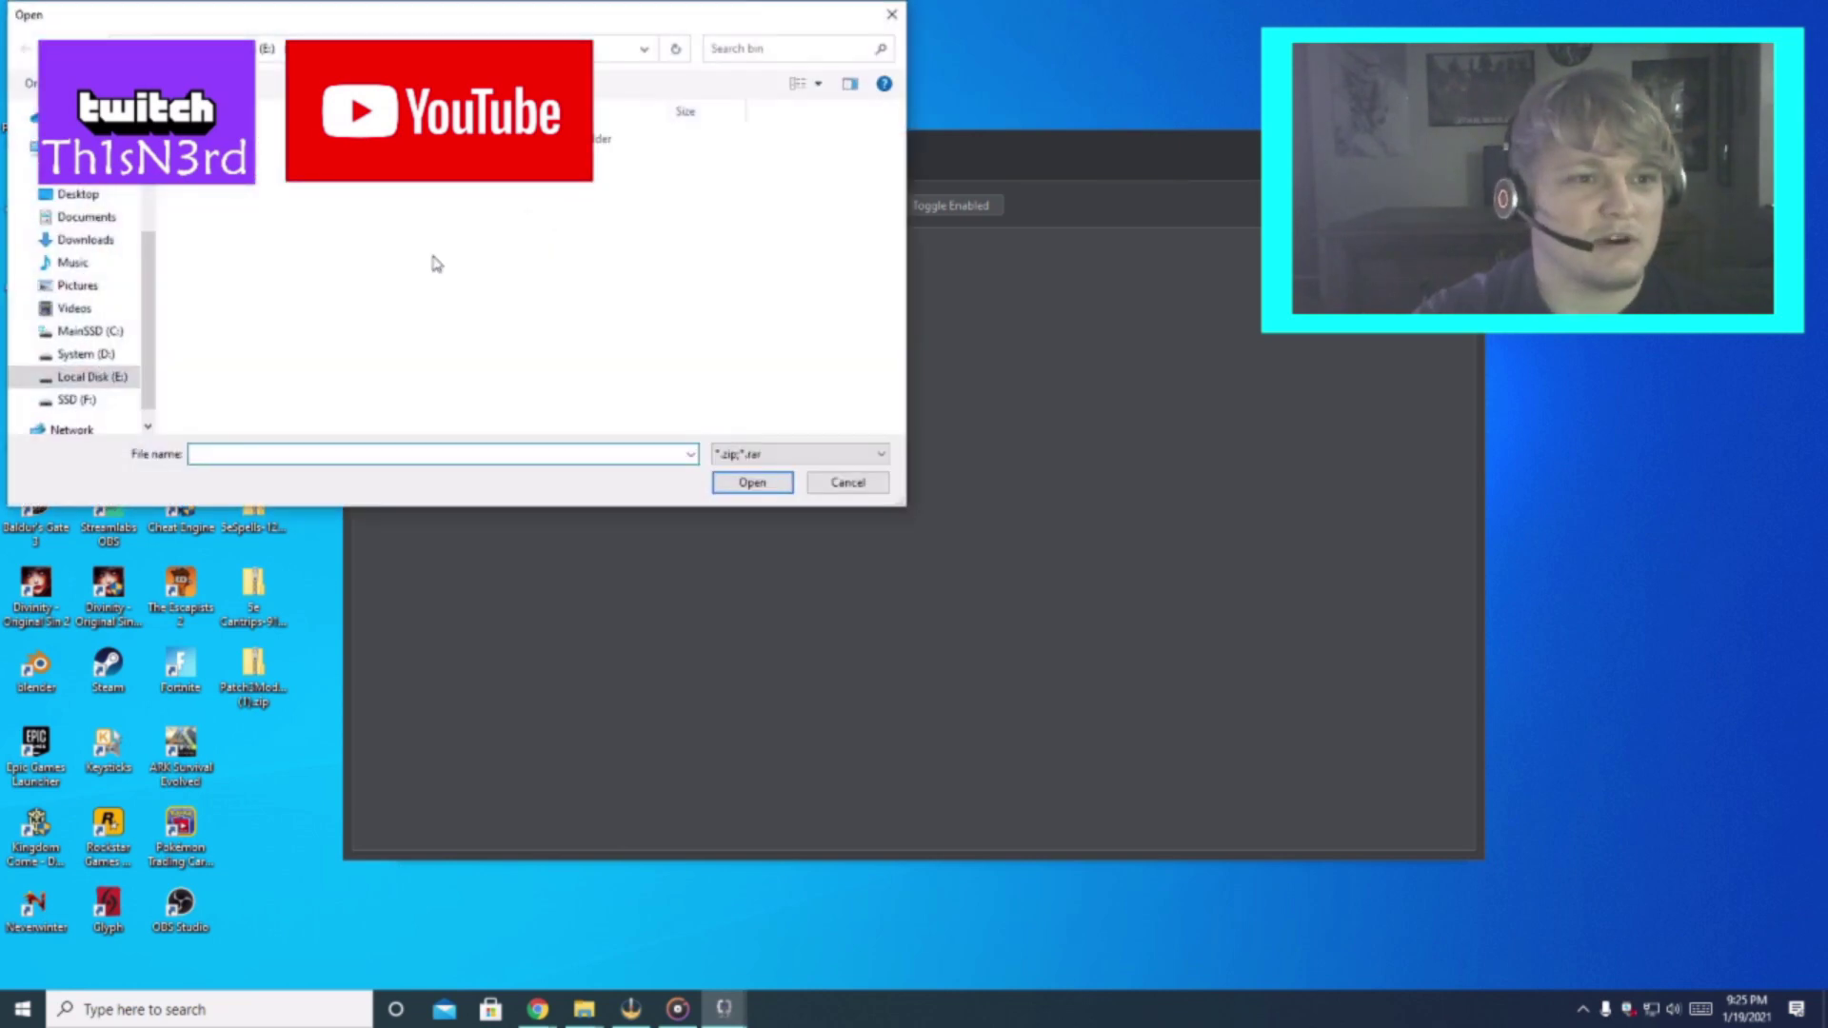
{"action": "left_click", "coordinate": [95, 195]}
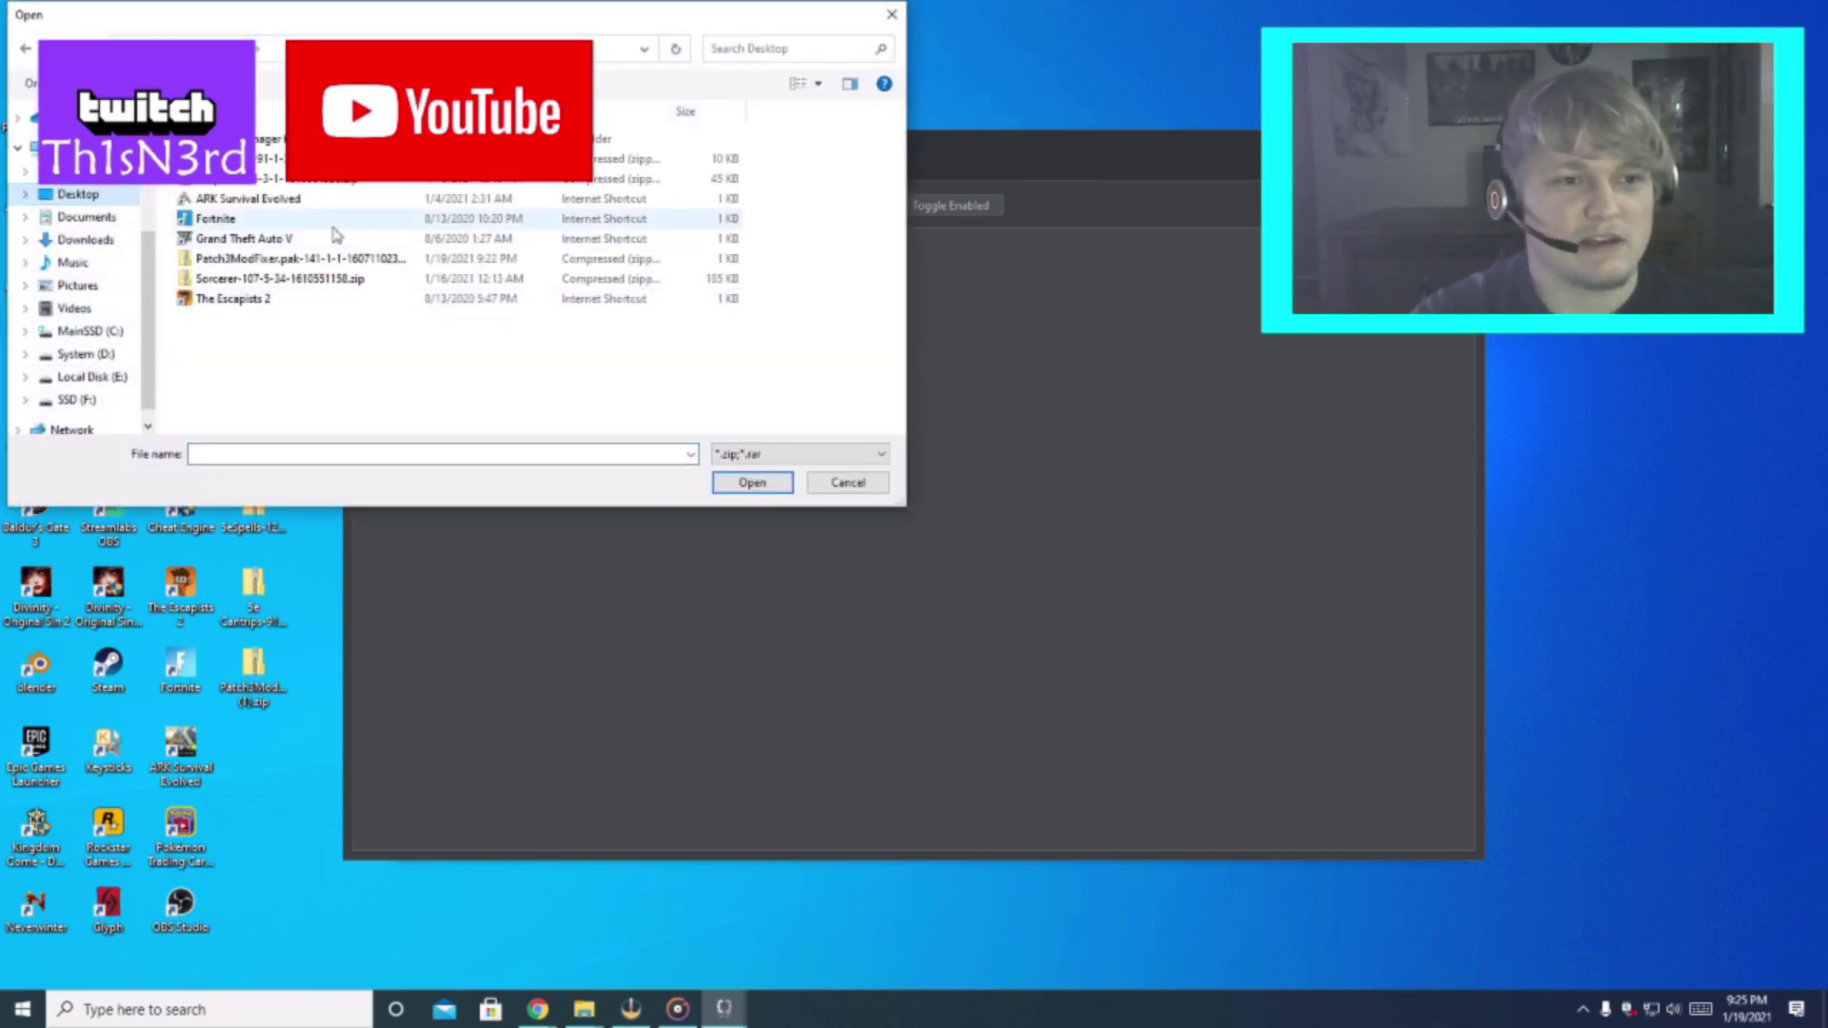
{"action": "left_click", "coordinate": [324, 160]}
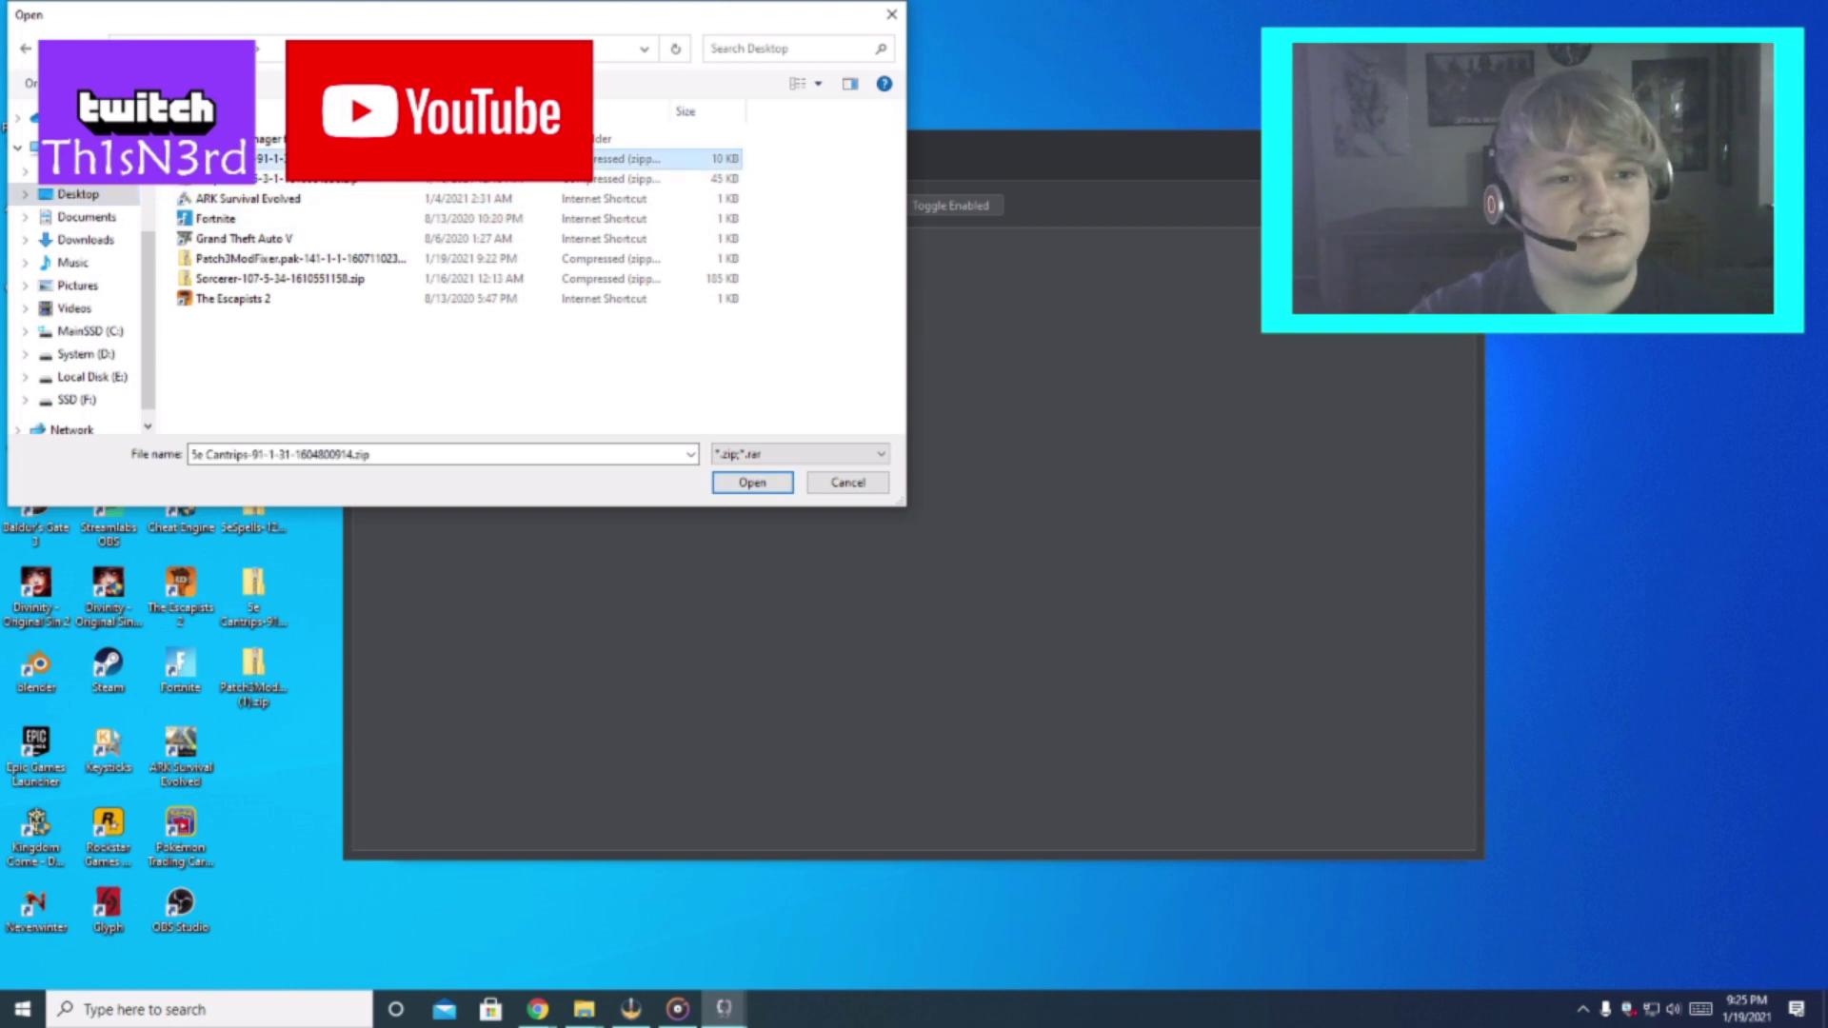
{"action": "left_click", "coordinate": [325, 181], "text": "ctrl"}
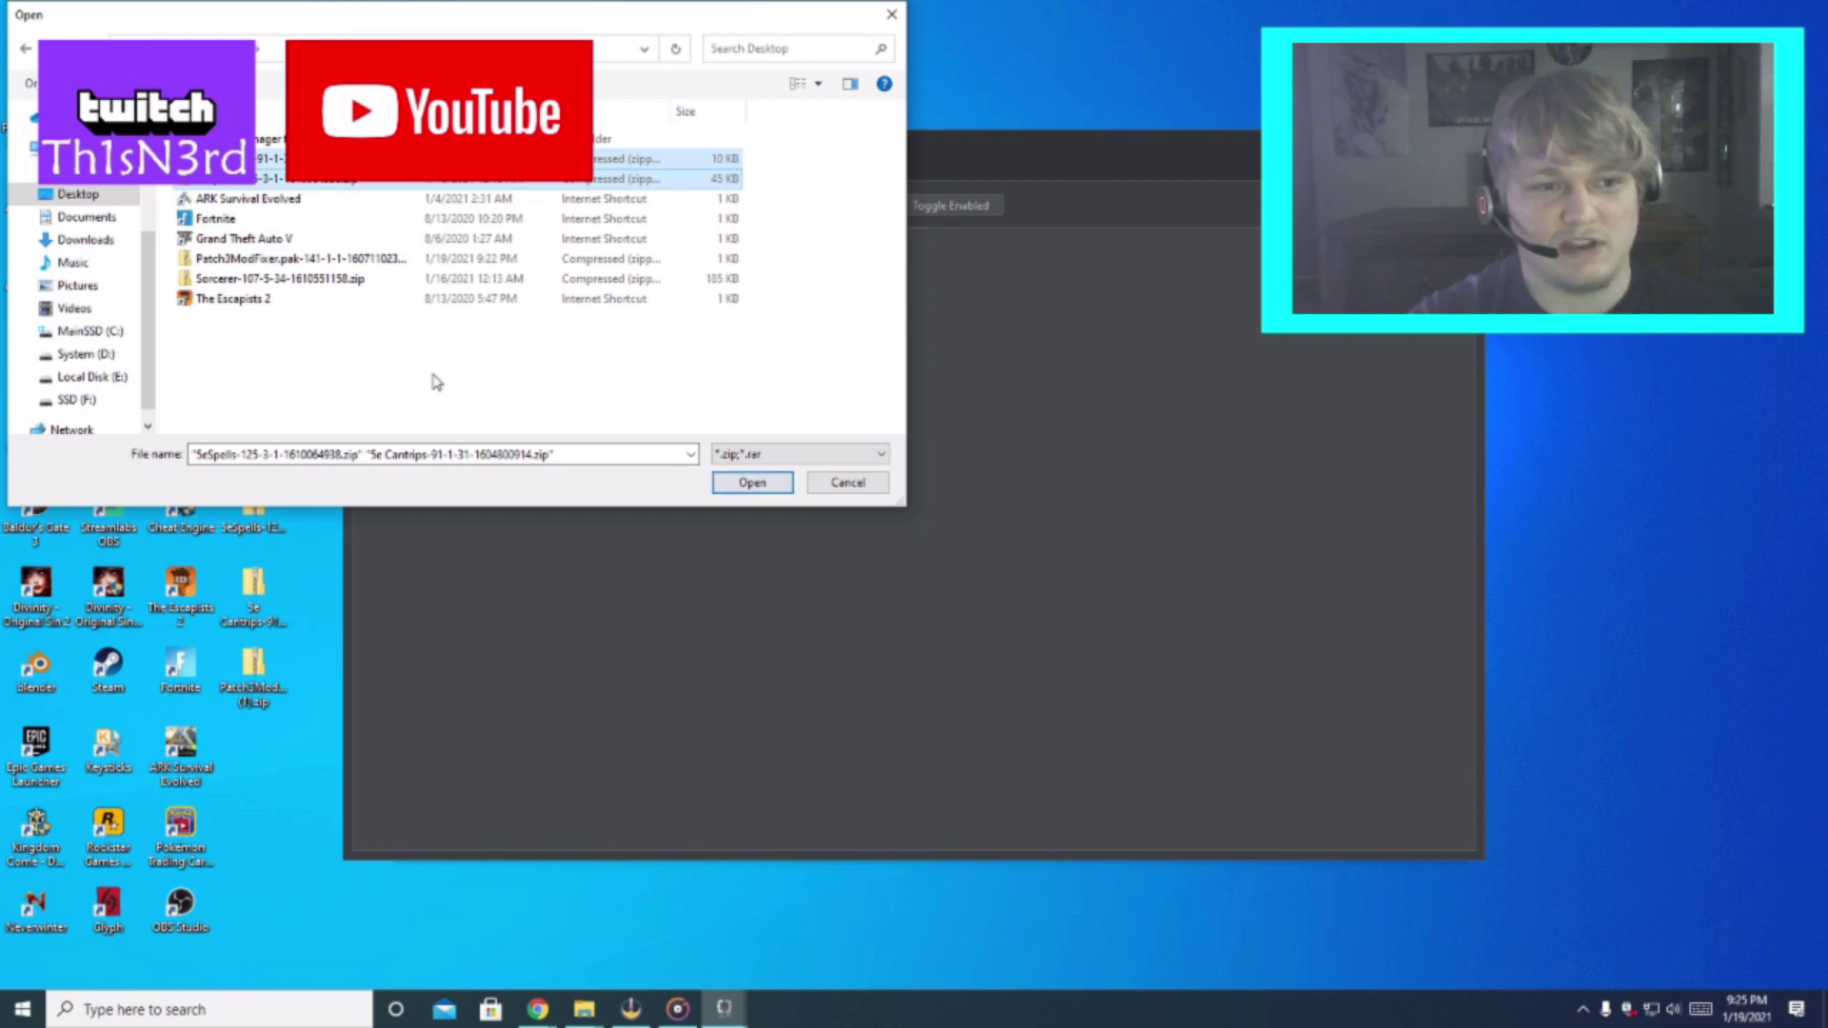
{"action": "left_click", "coordinate": [303, 259], "text": "ctrl"}
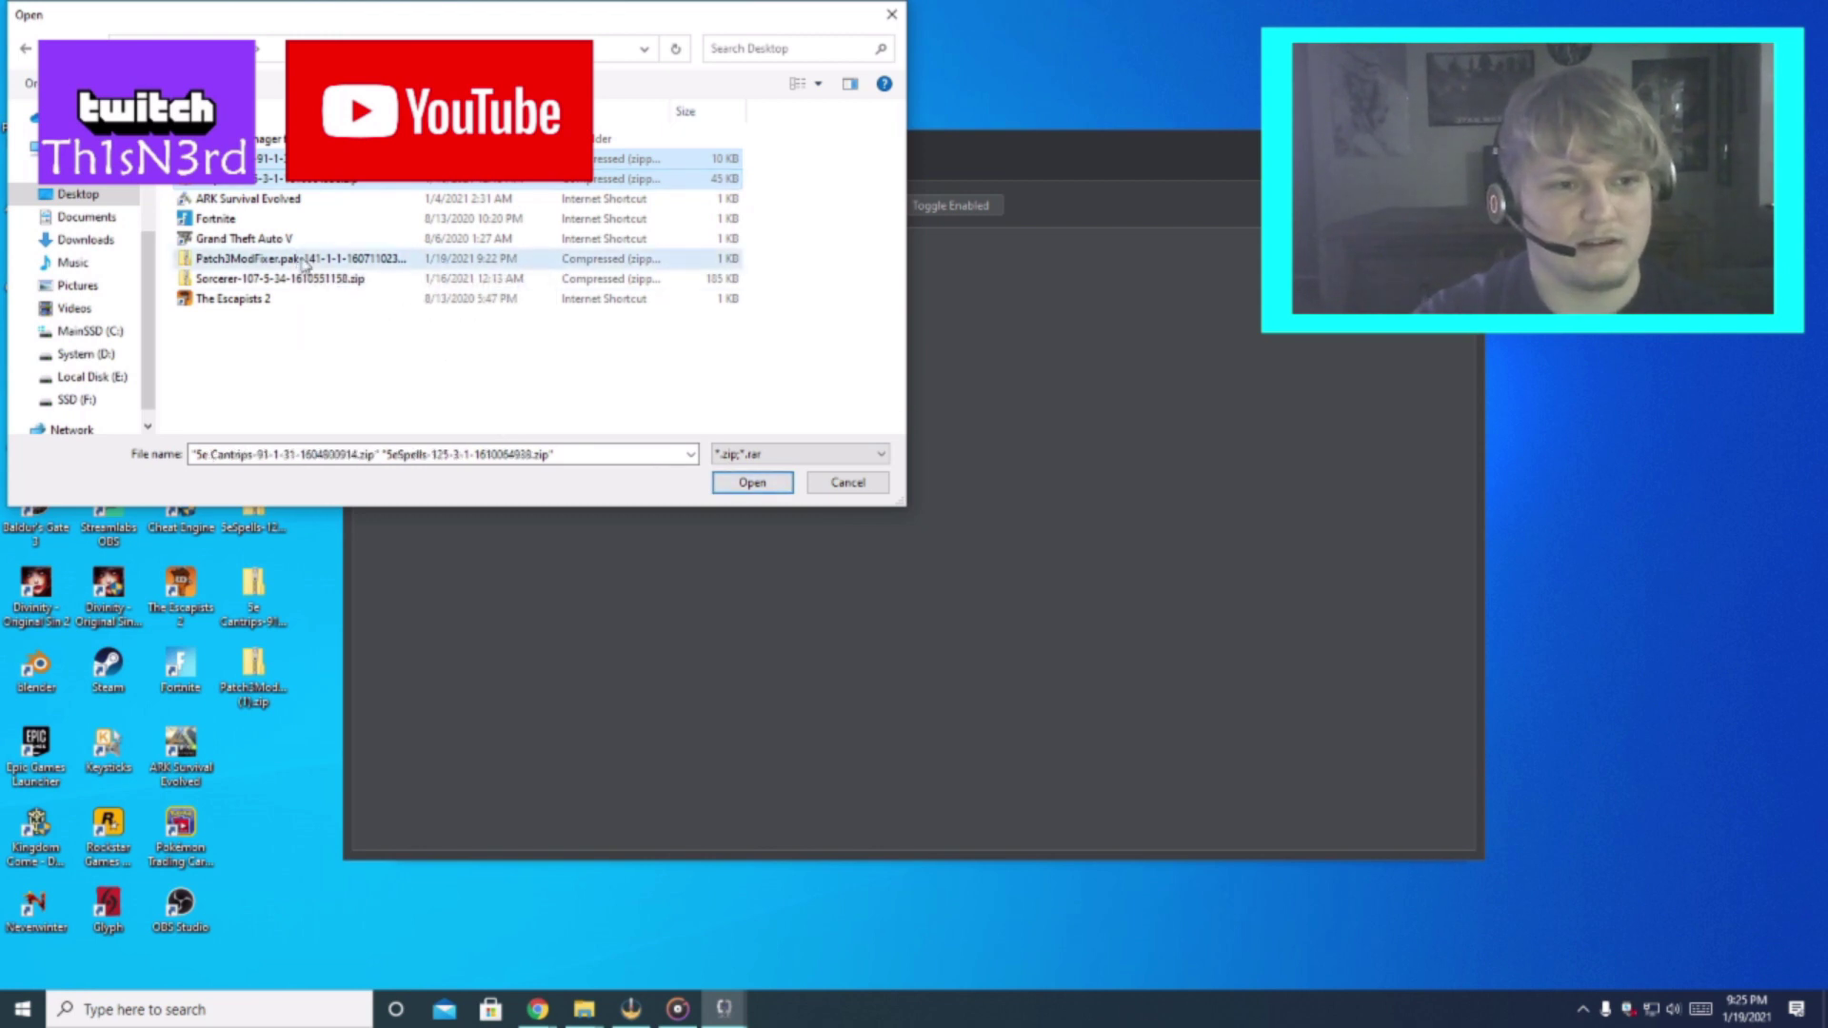
{"action": "left_click", "coordinate": [302, 281], "text": "ctrl"}
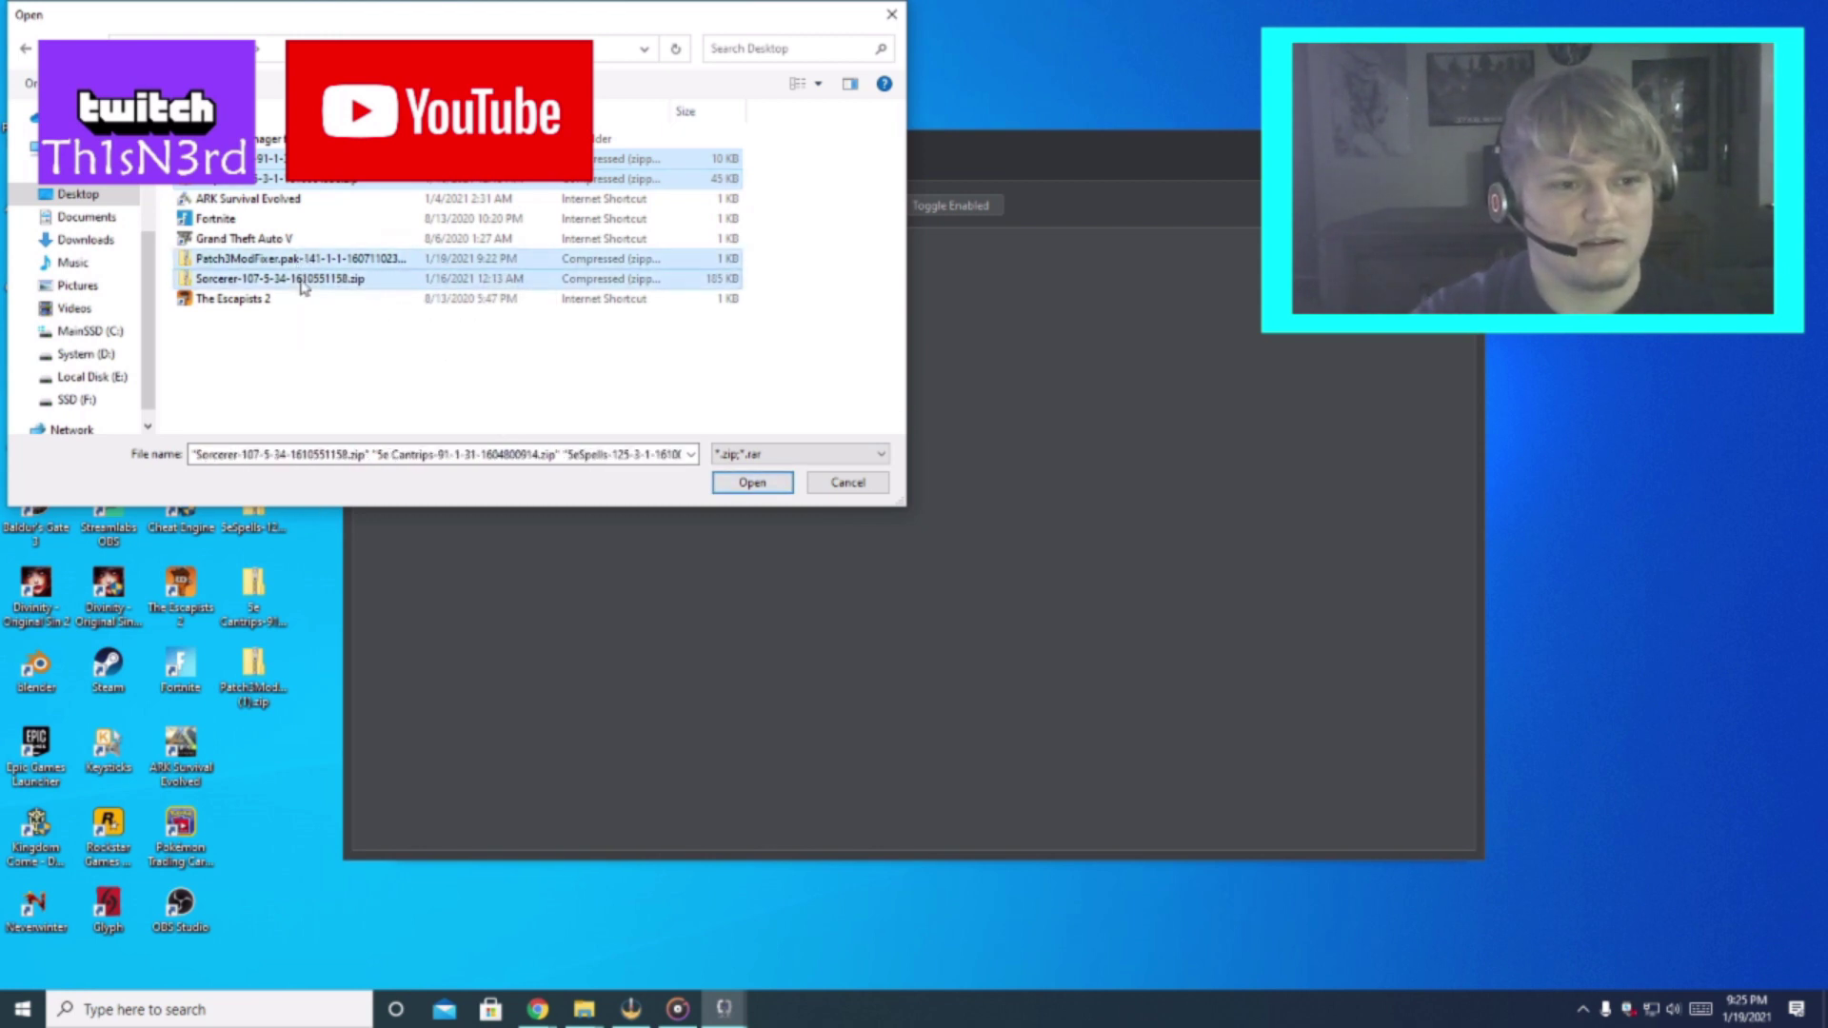
{"action": "left_click", "coordinate": [750, 484]}
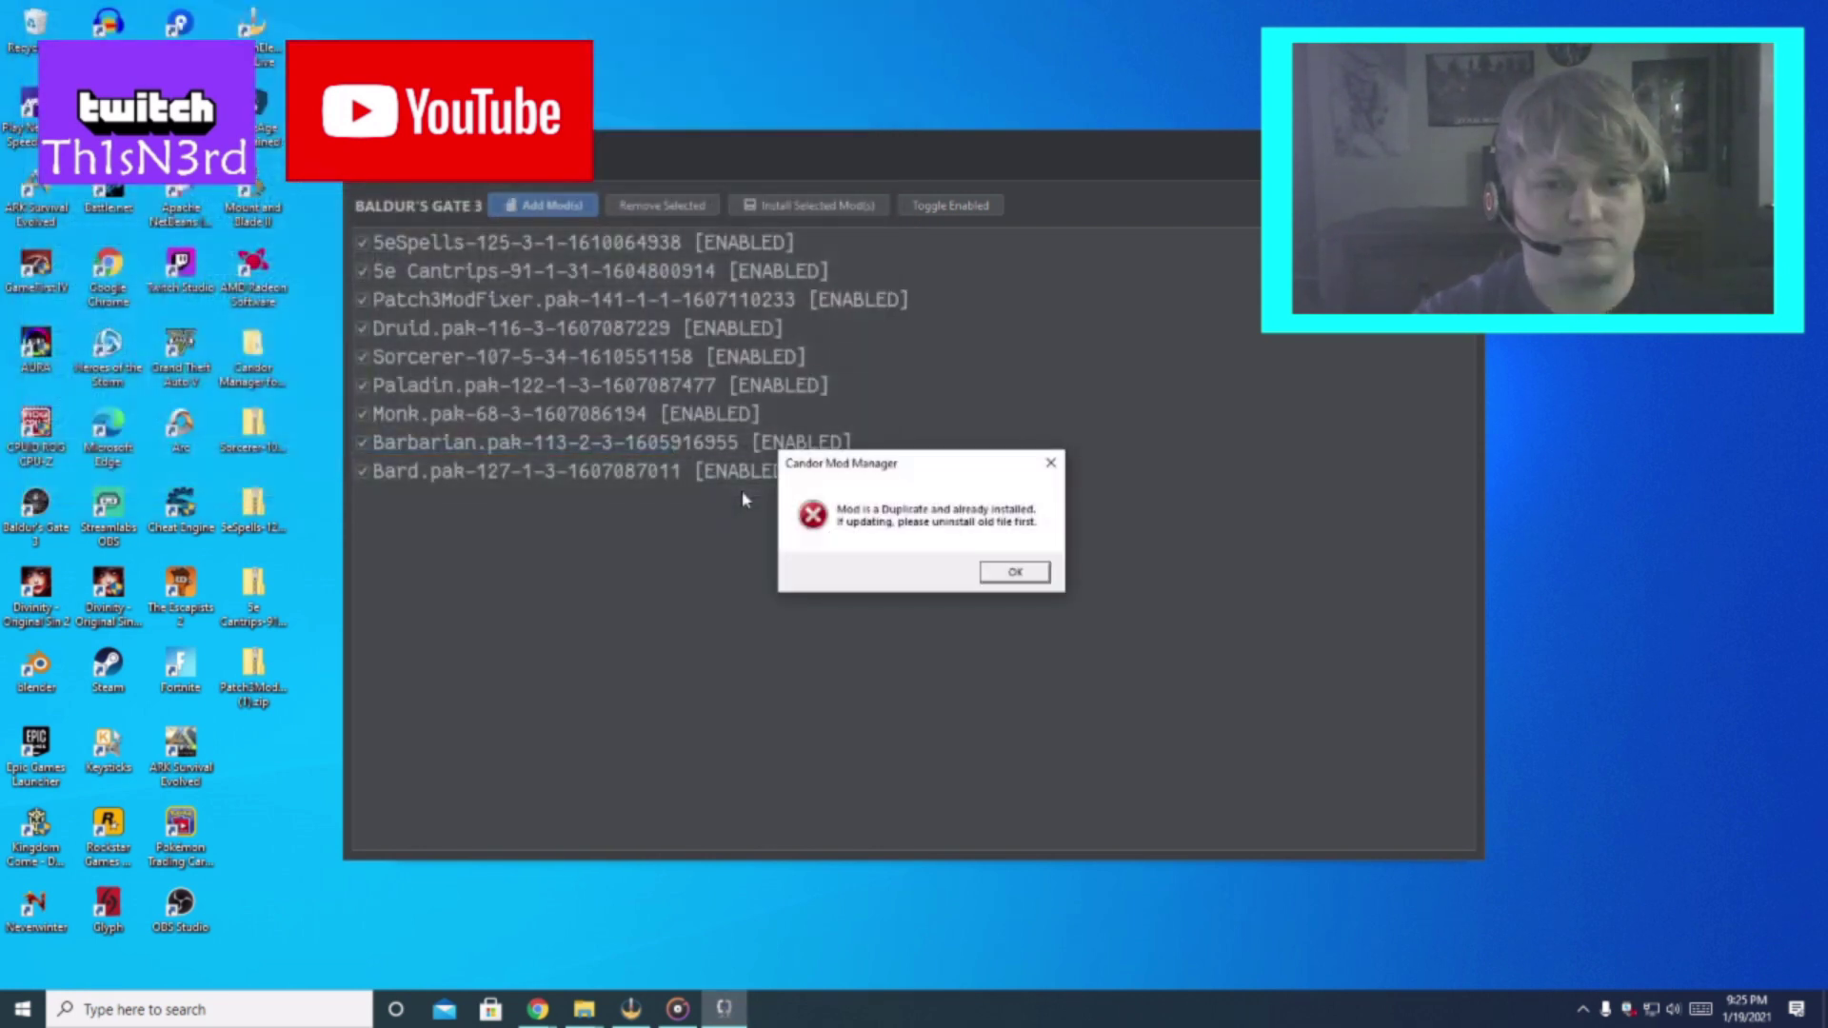
Dismiss the duplicate-mod warning, cancel the name prompt, and select Patch3ModFixer.
{"action": "left_click", "coordinate": [1015, 573]}
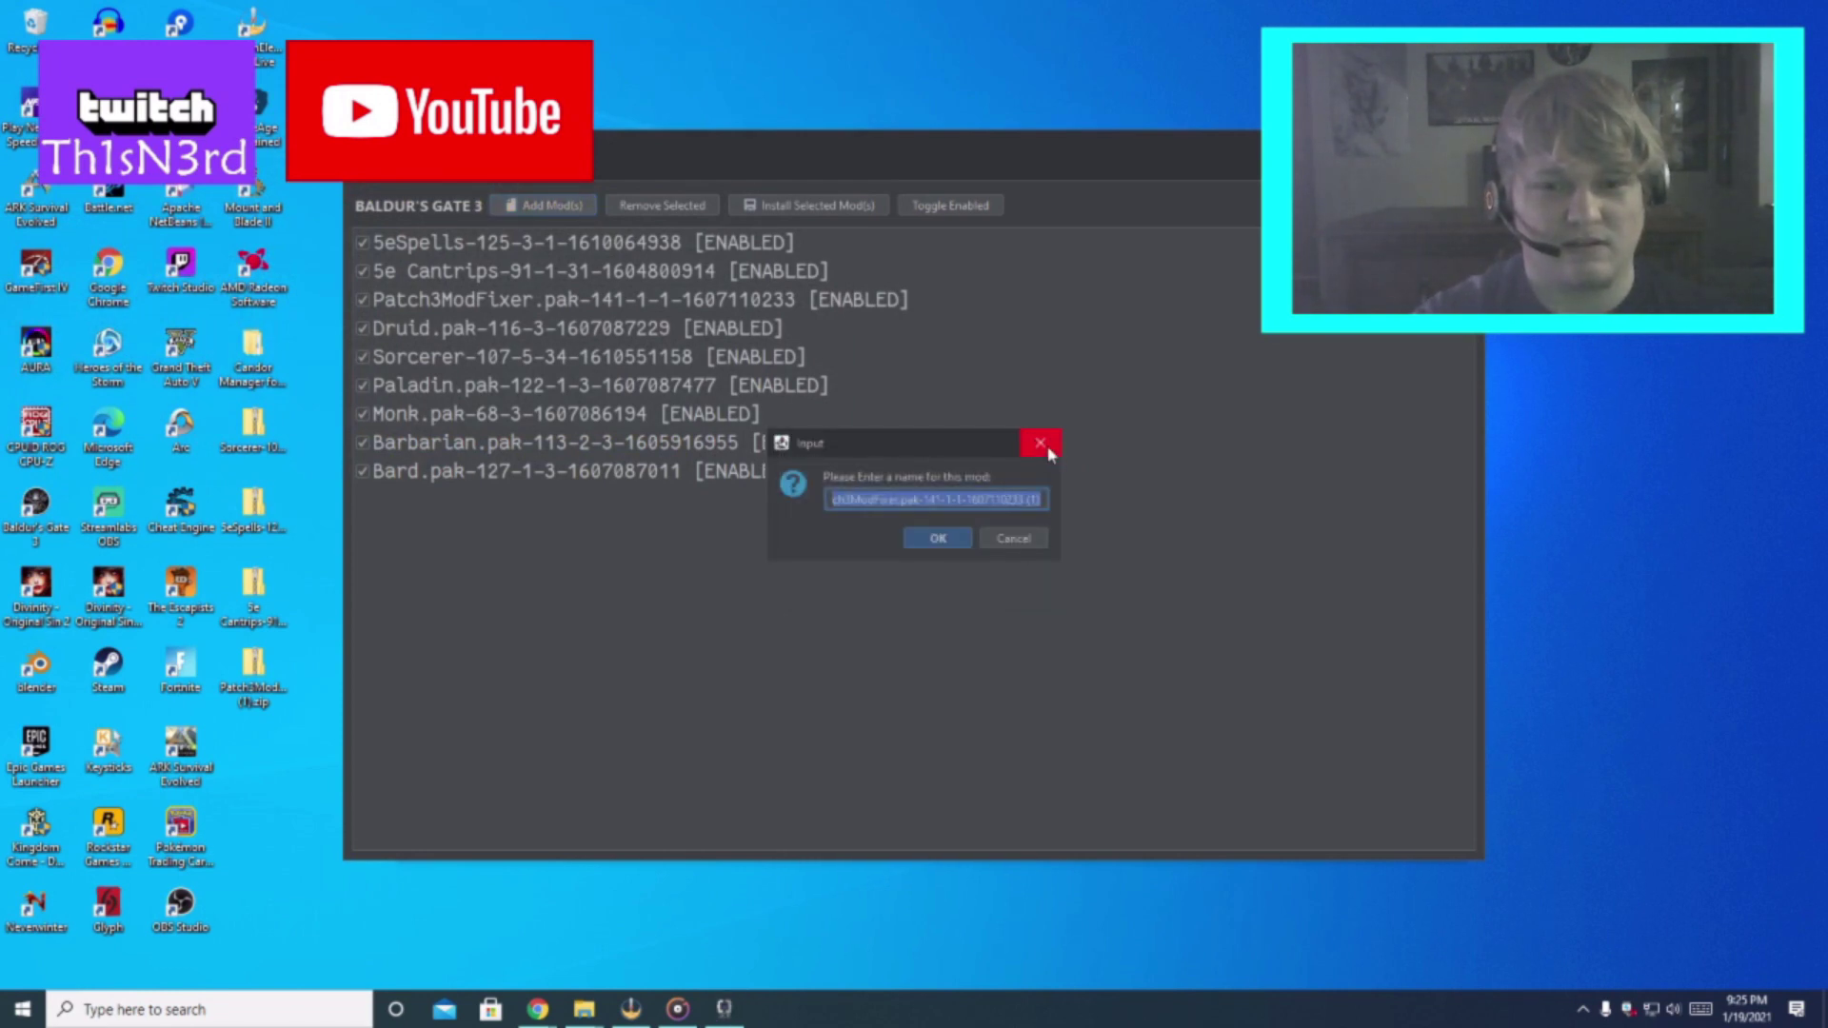
{"action": "left_click", "coordinate": [1033, 541]}
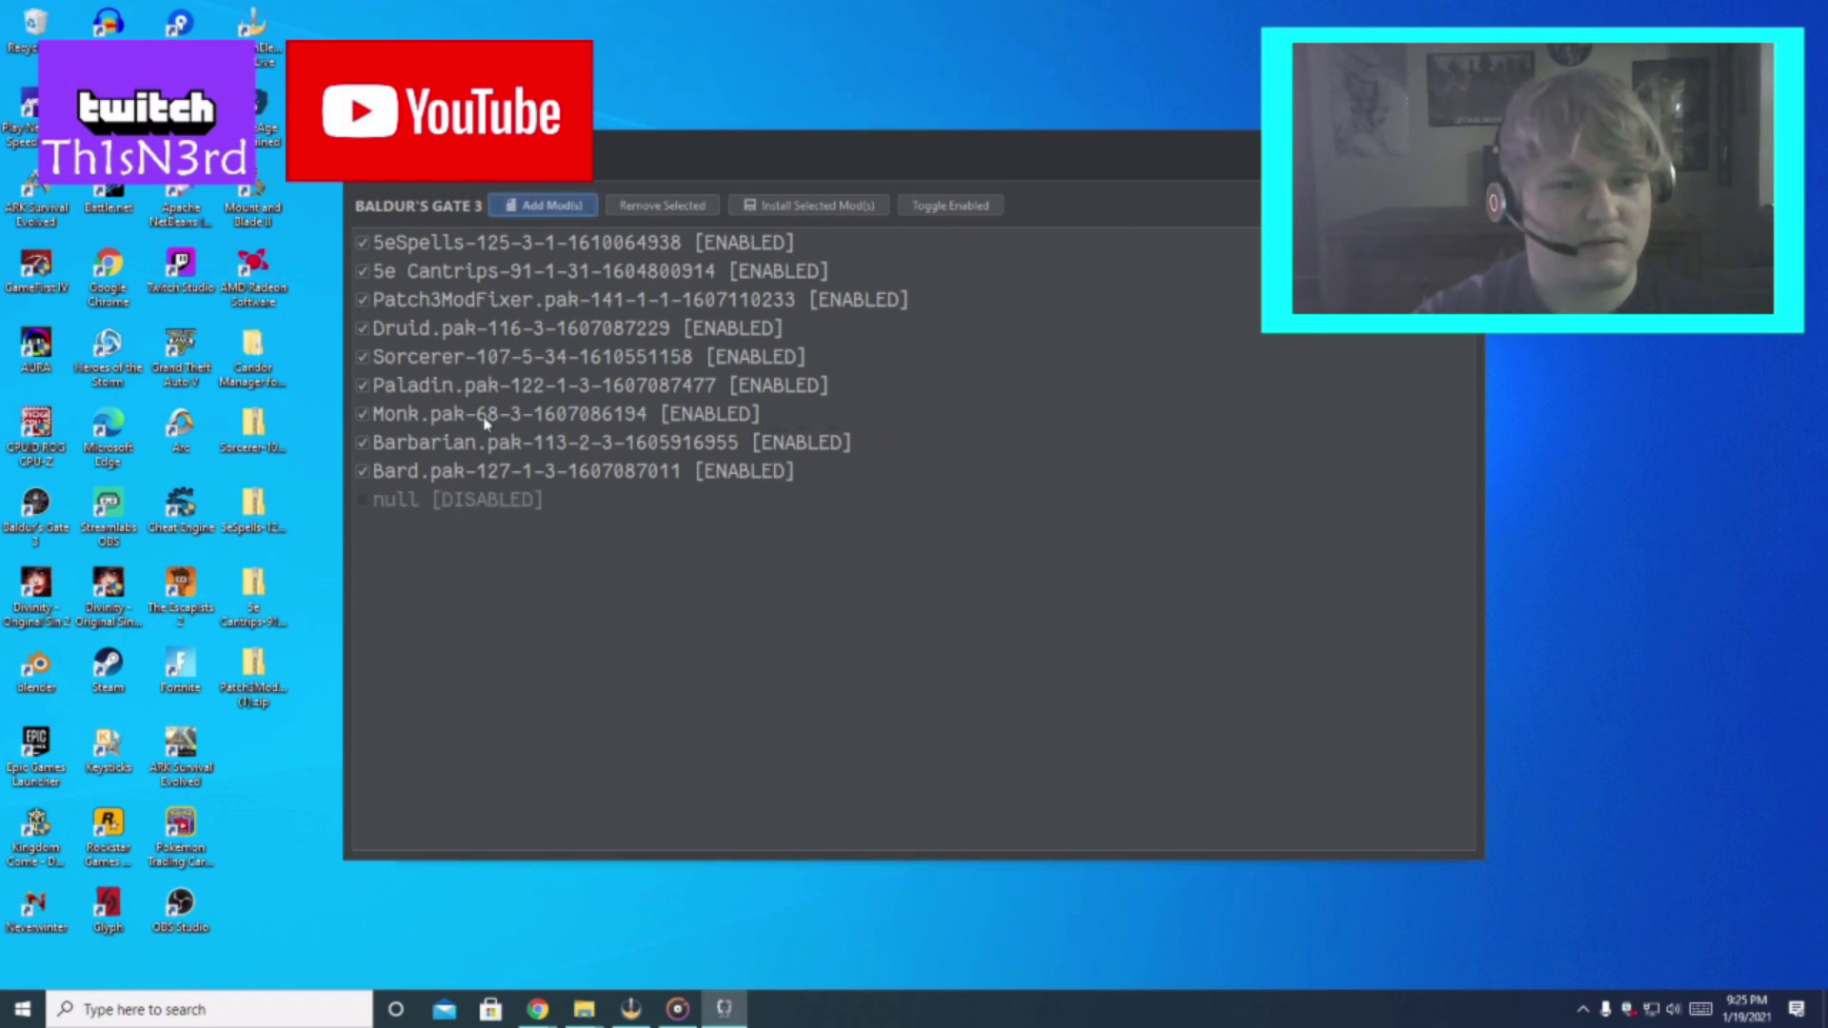
{"action": "left_click", "coordinate": [464, 307]}
Try installing 5eSpells, acknowledge it is already installed, and select the Sorcerer mod.
{"action": "left_click", "coordinate": [516, 253]}
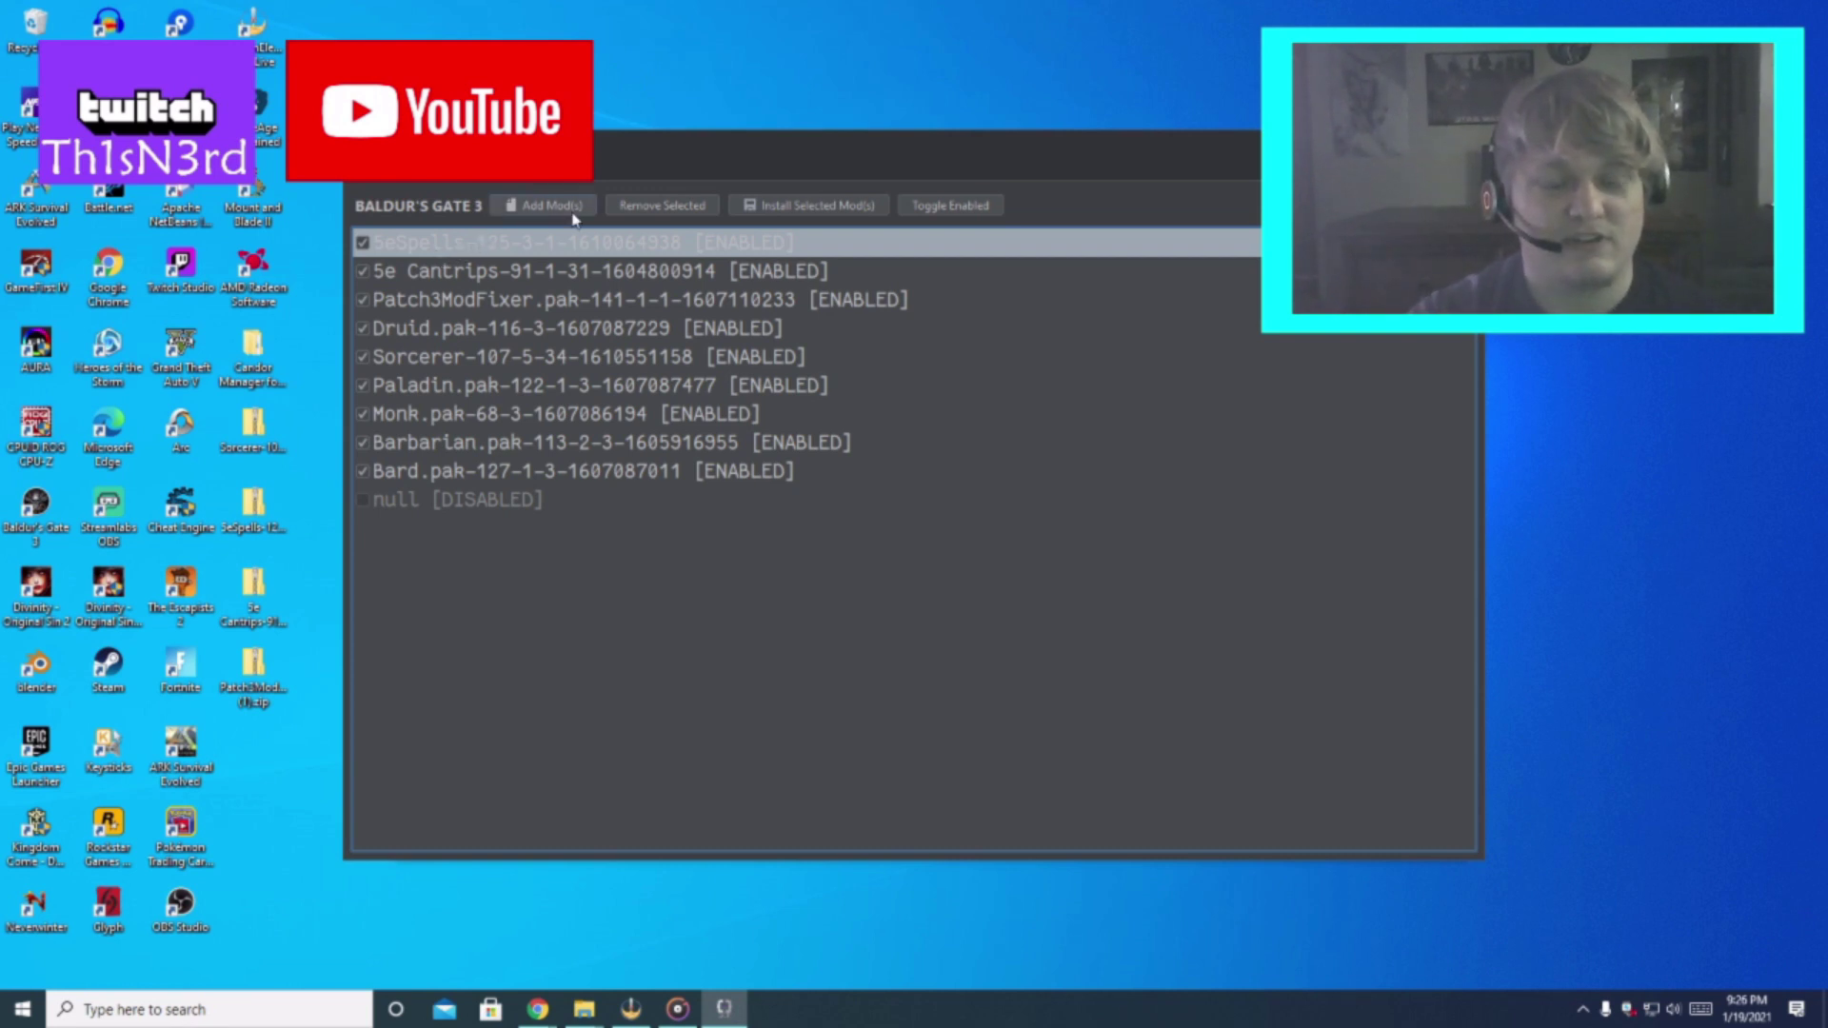
{"action": "left_click", "coordinate": [805, 221]}
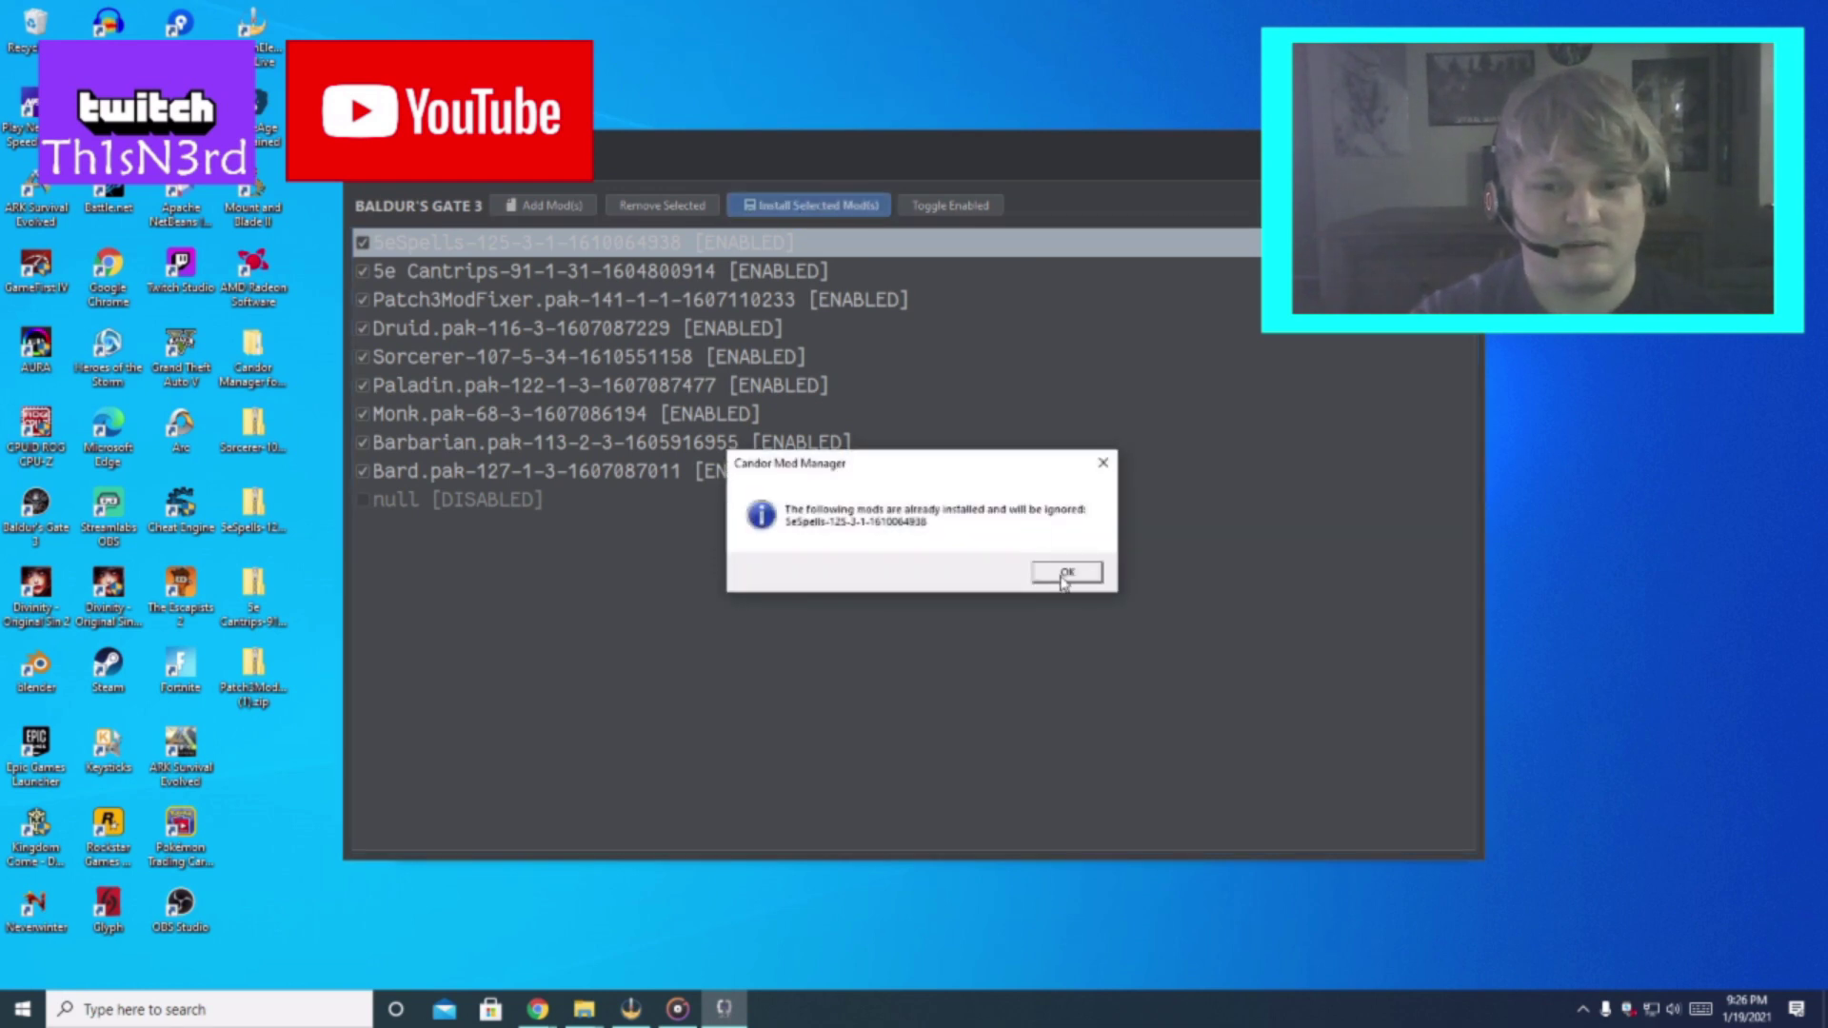
{"action": "left_click", "coordinate": [1095, 573]}
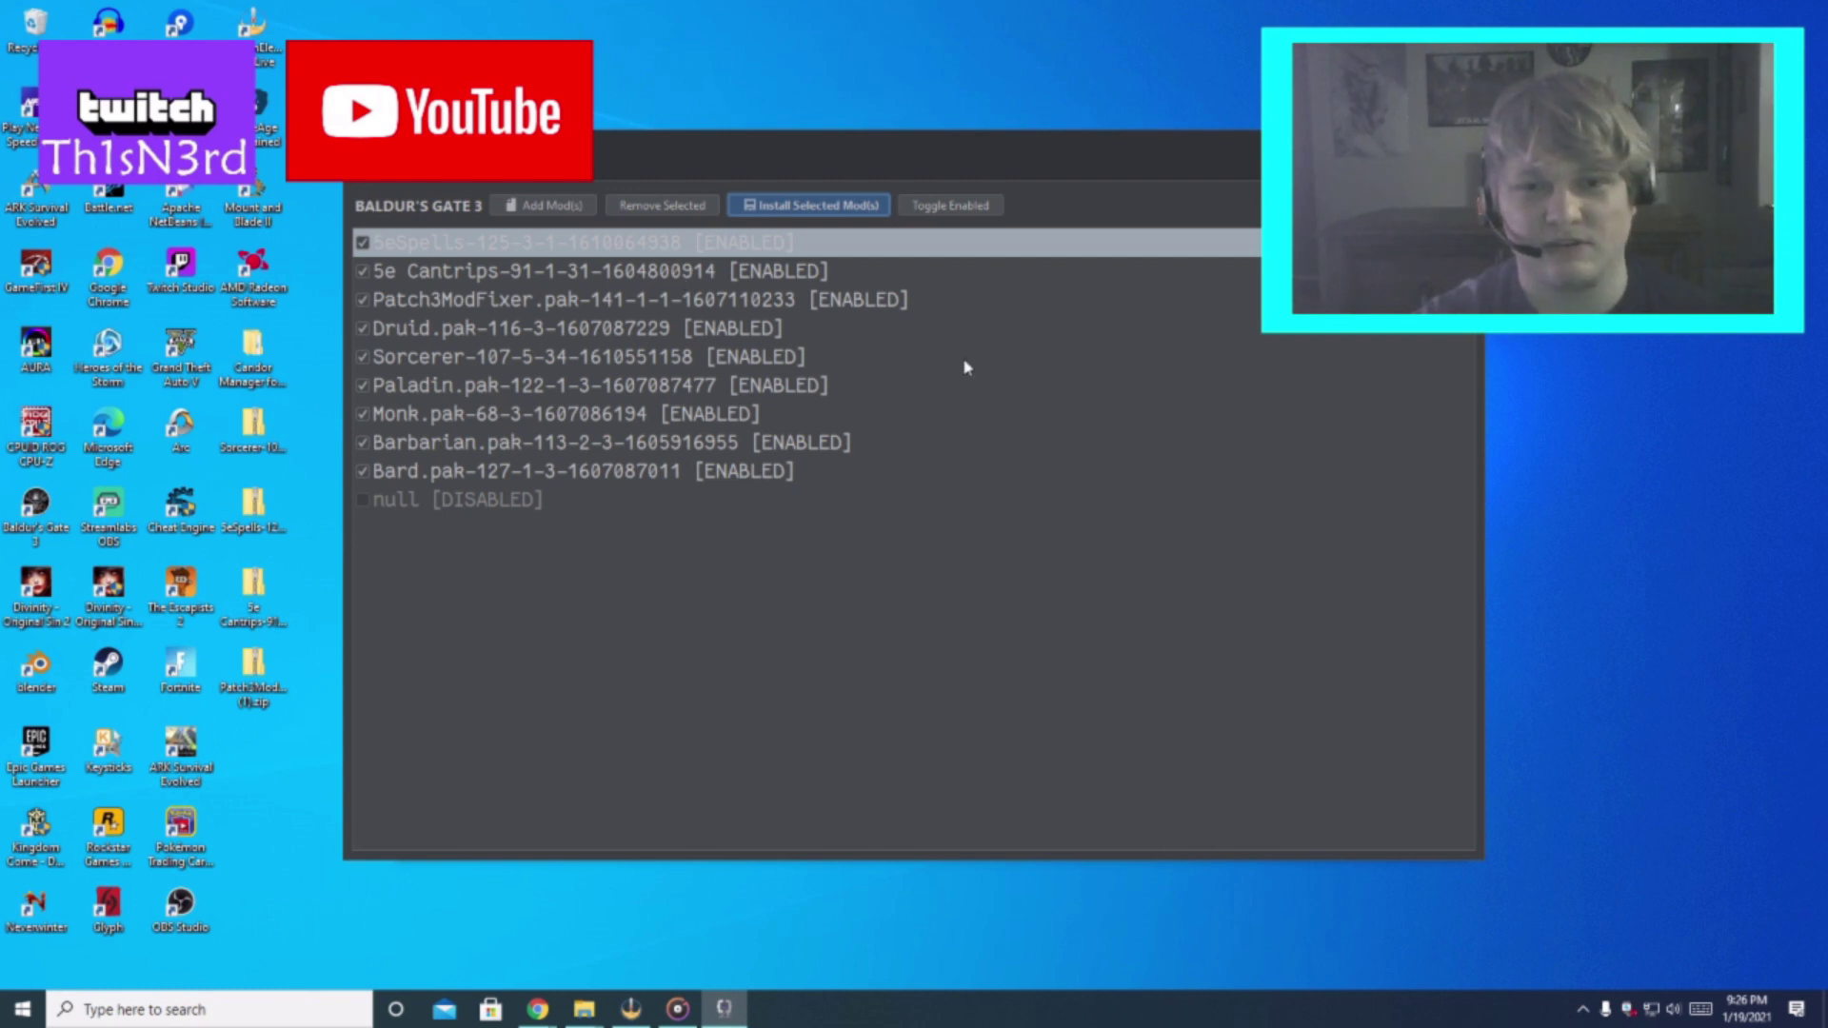
{"action": "left_click", "coordinate": [592, 359]}
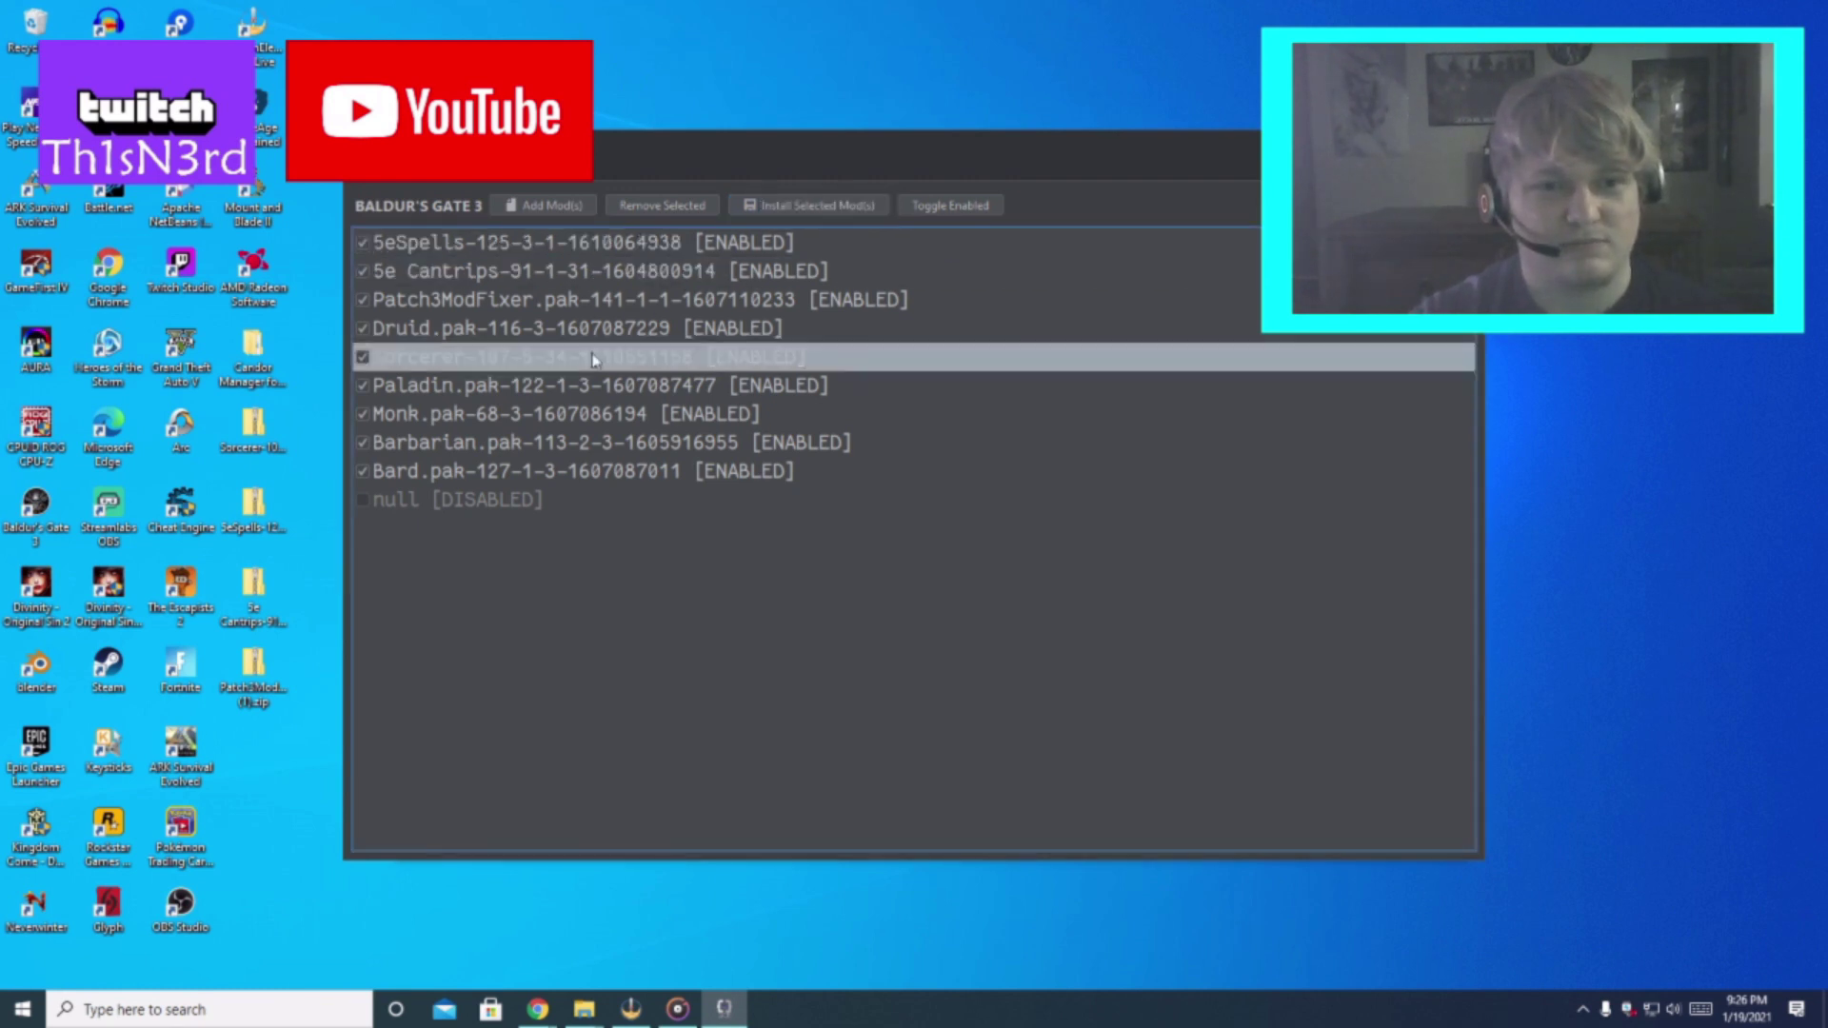